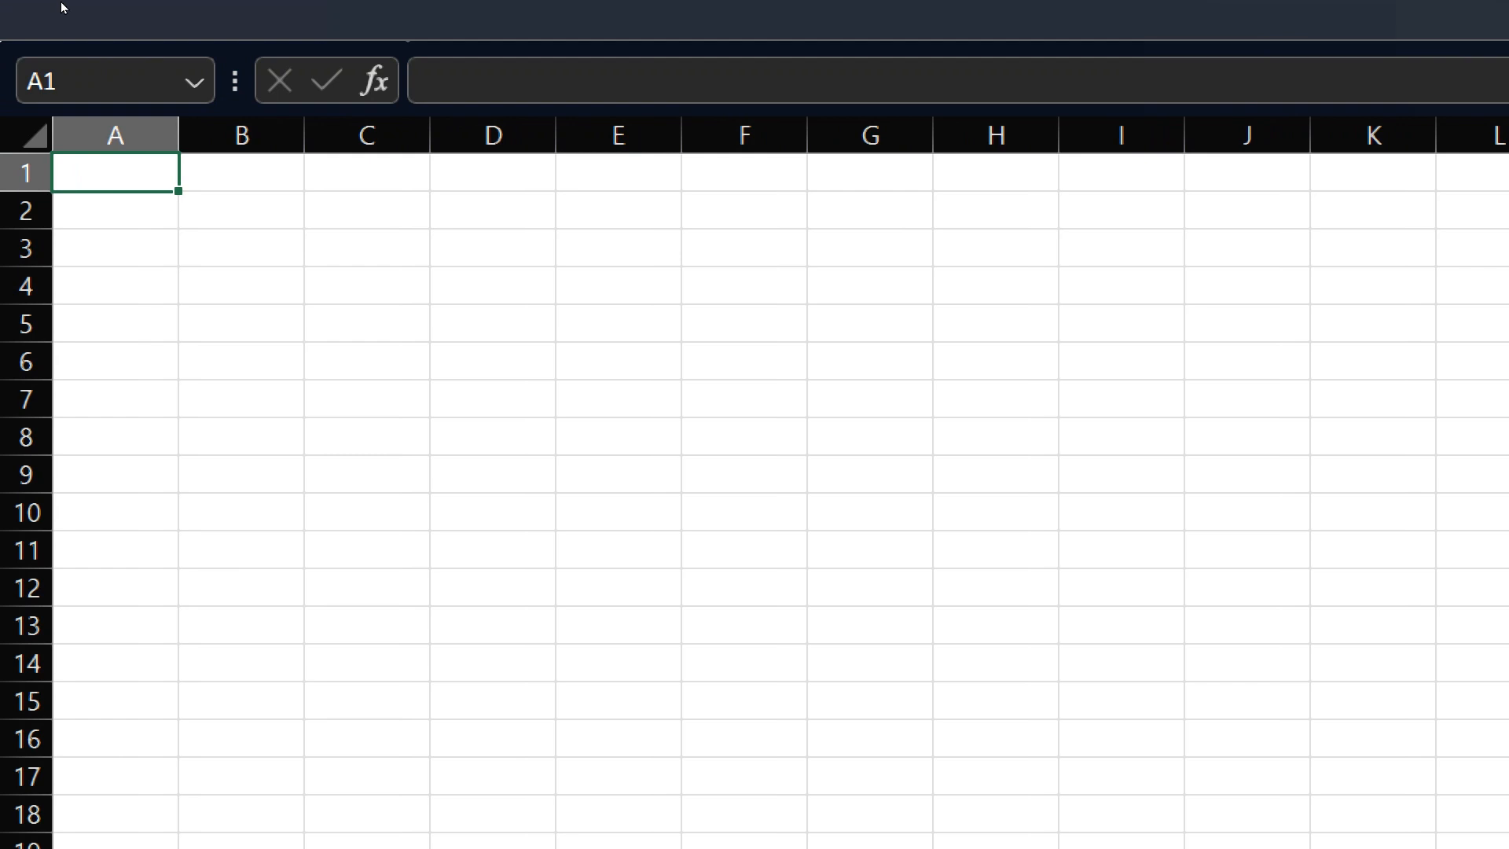
- Close the Jan data workbook and return to the blank workbook
left_click(165, 9)
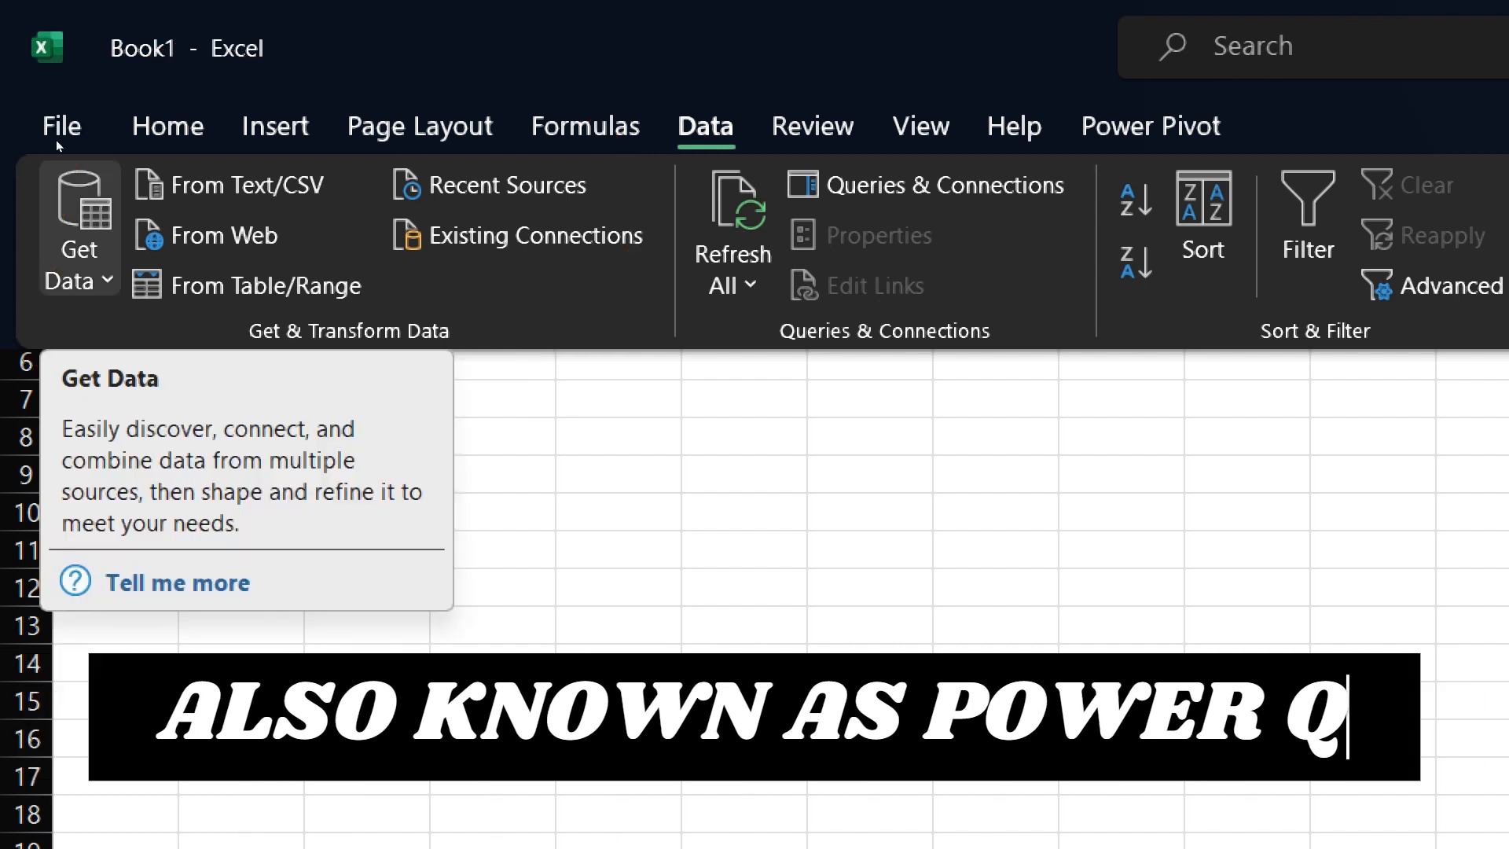
left_click(58, 163)
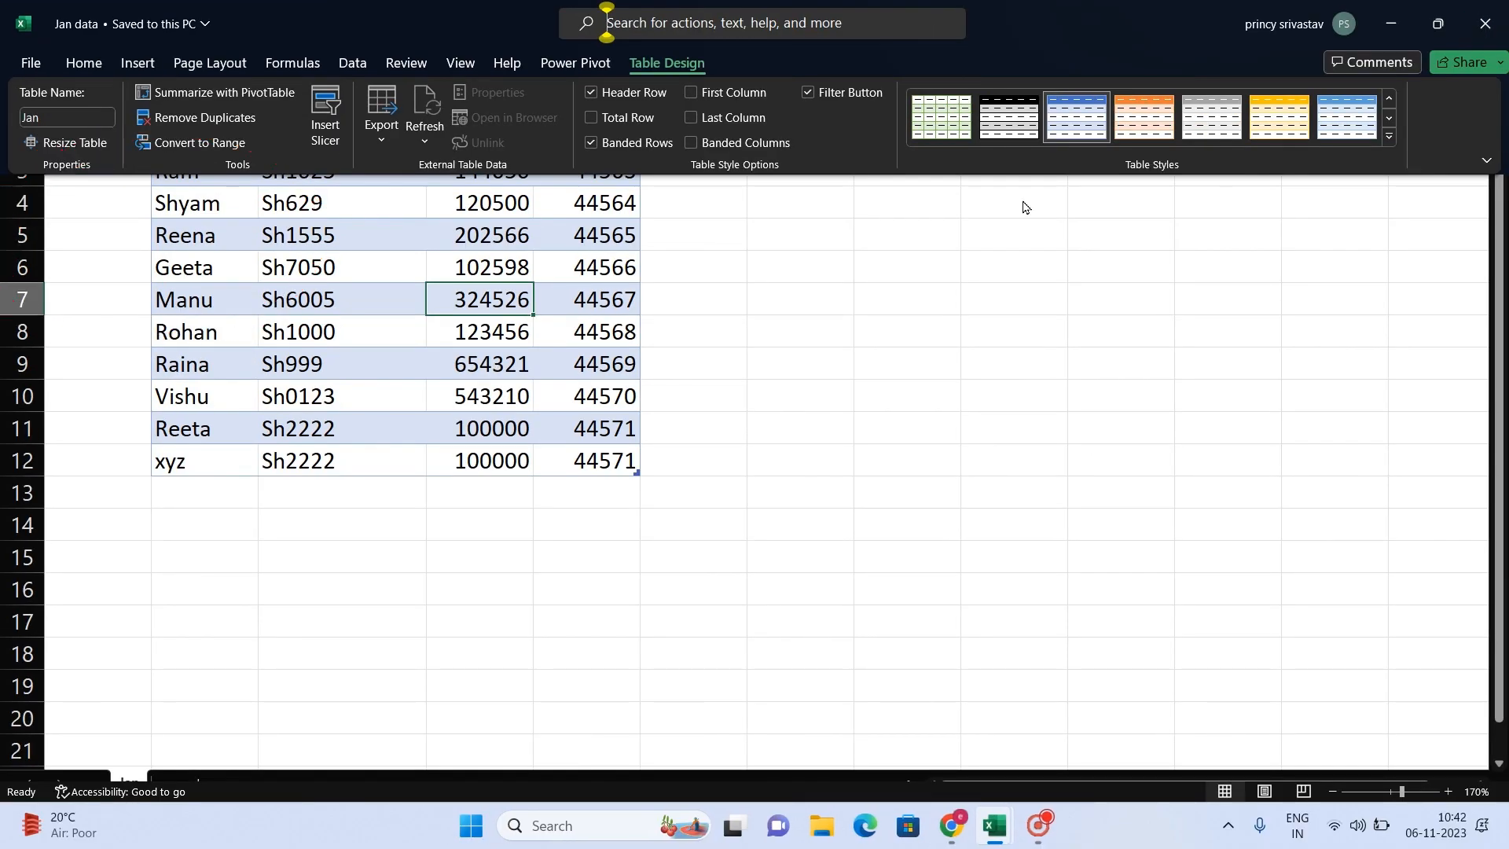
left_click(1485, 24)
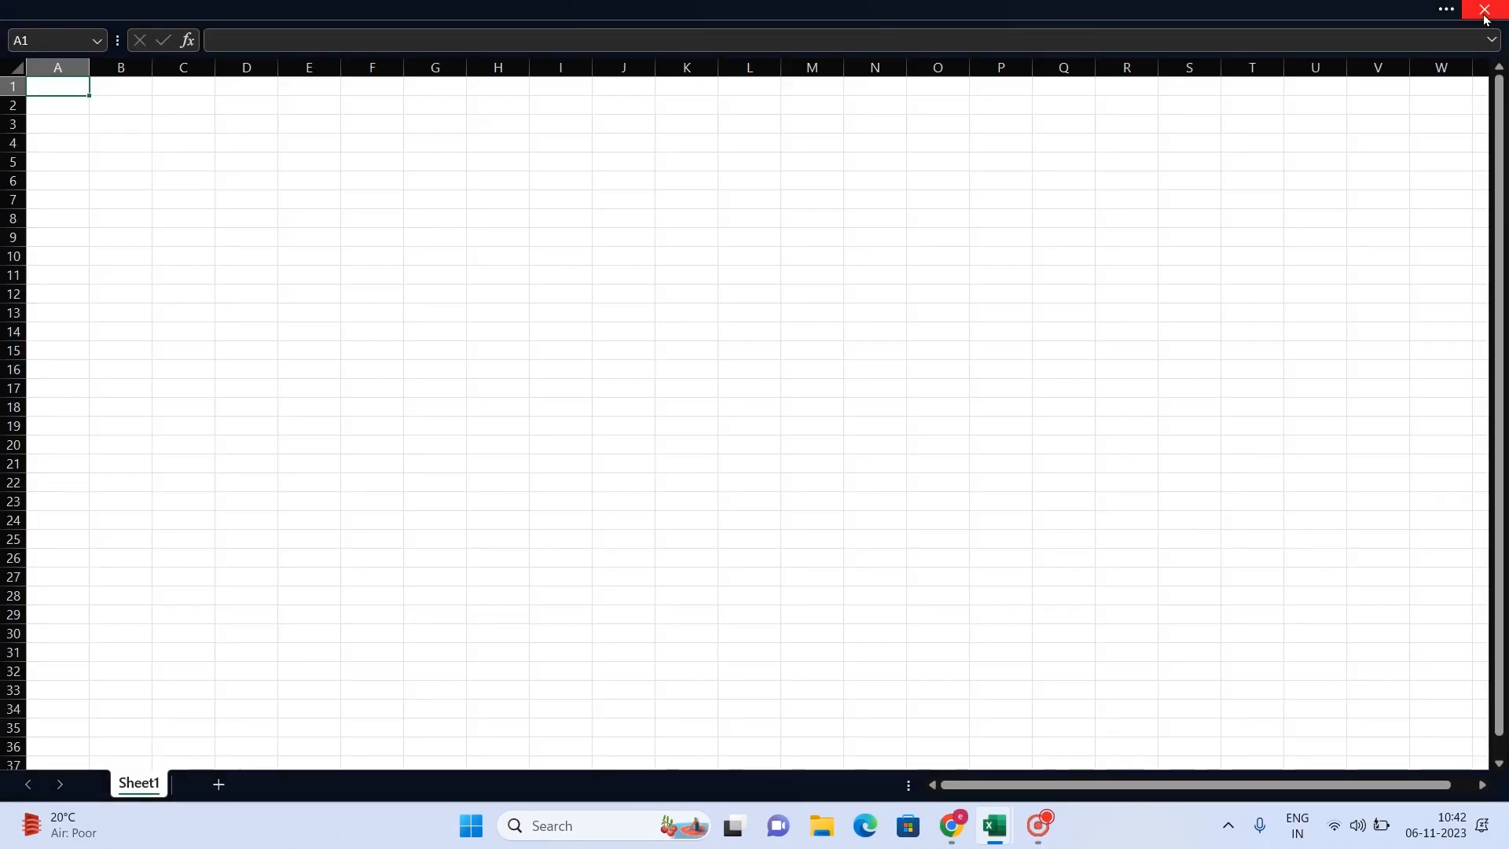
- Start a data import from an Excel workbook and open Jan data.xlsx from the Desktop
left_click(714, 10)
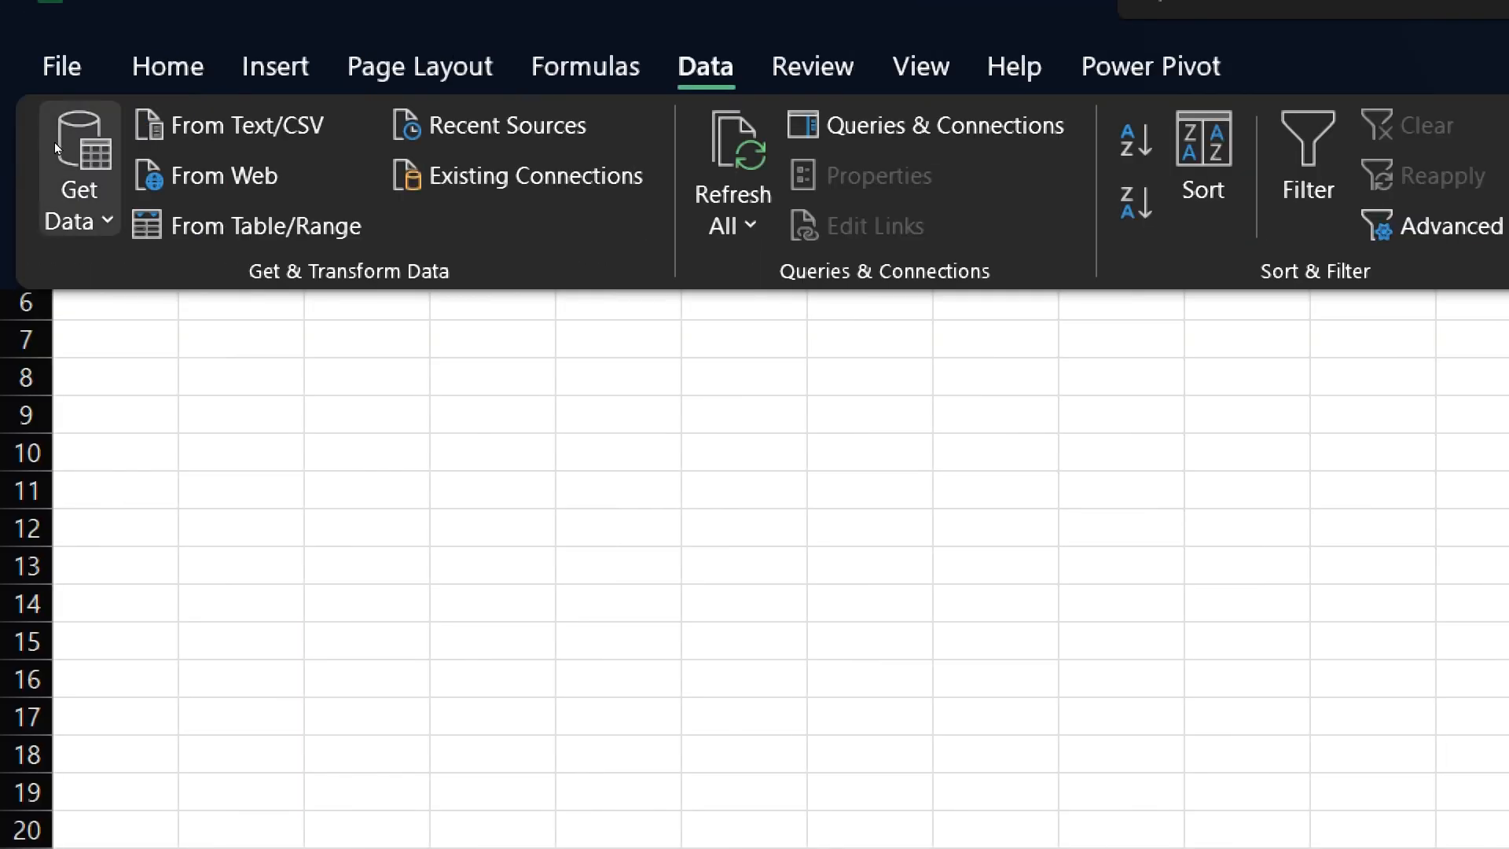
left_click(54, 144)
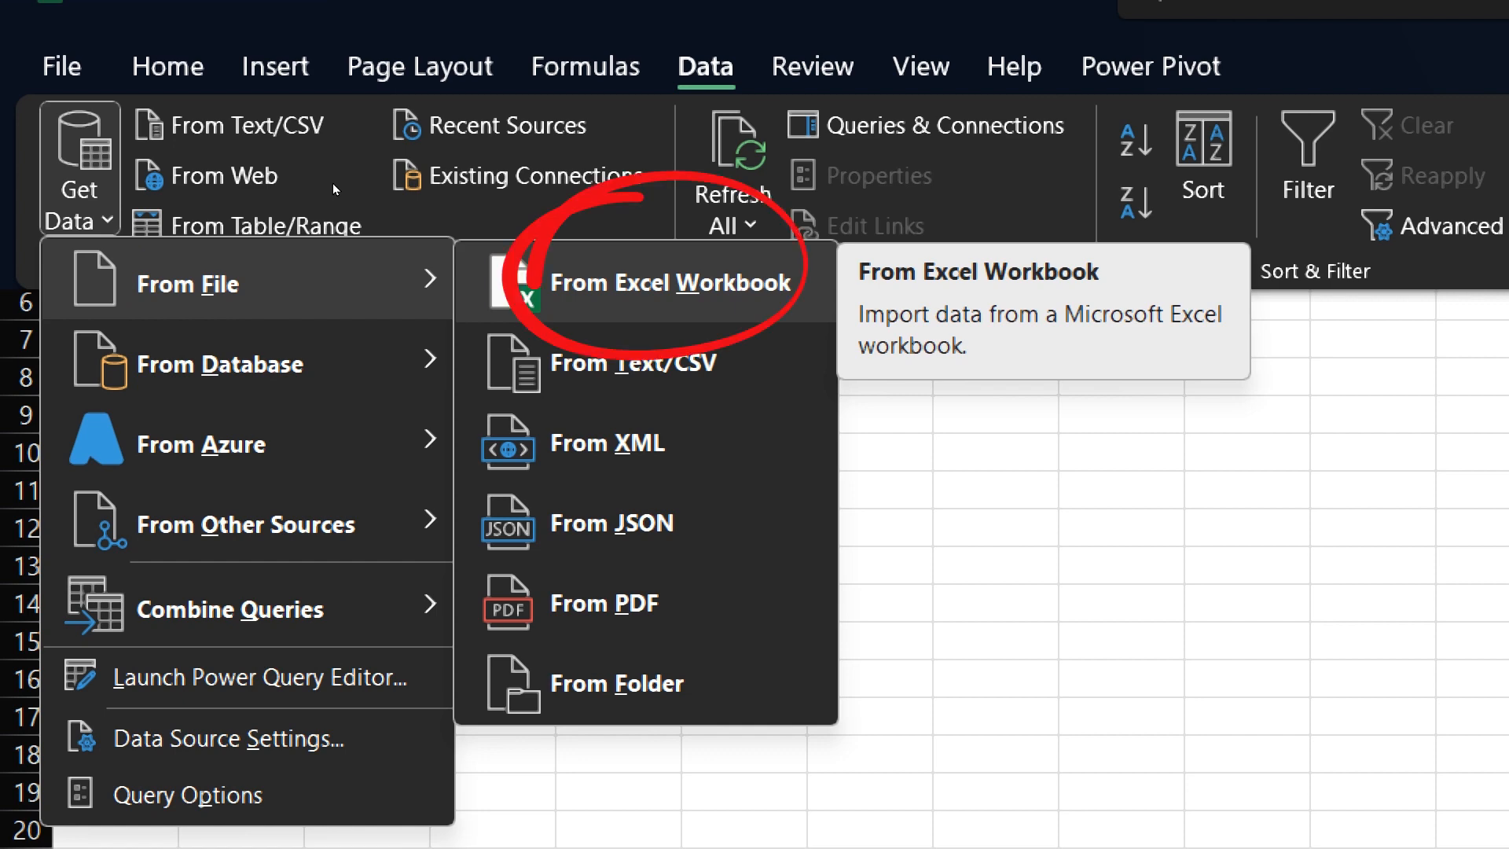
left_click(666, 285)
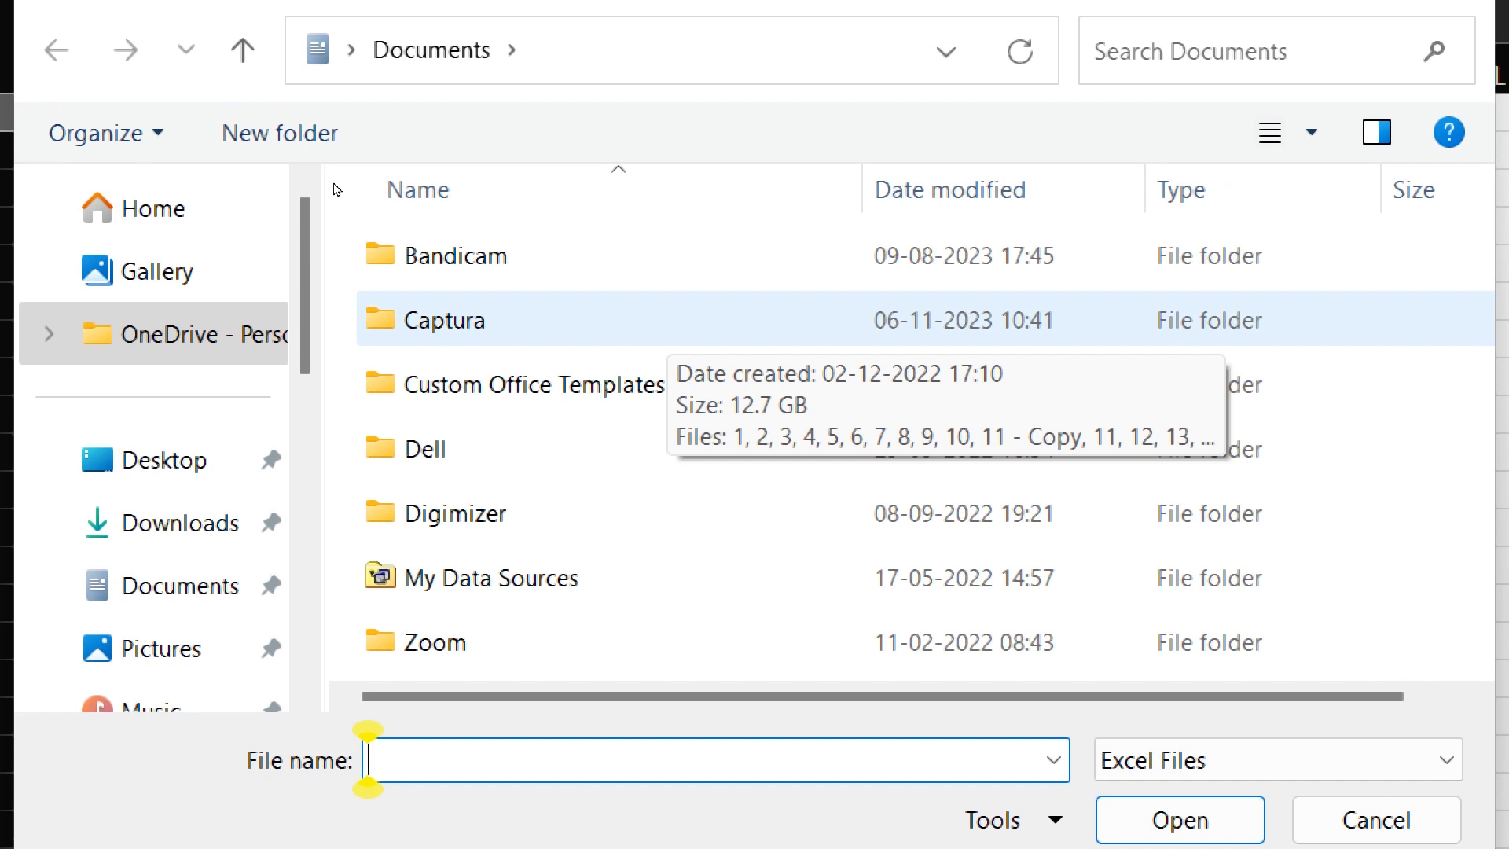
left_click(235, 463)
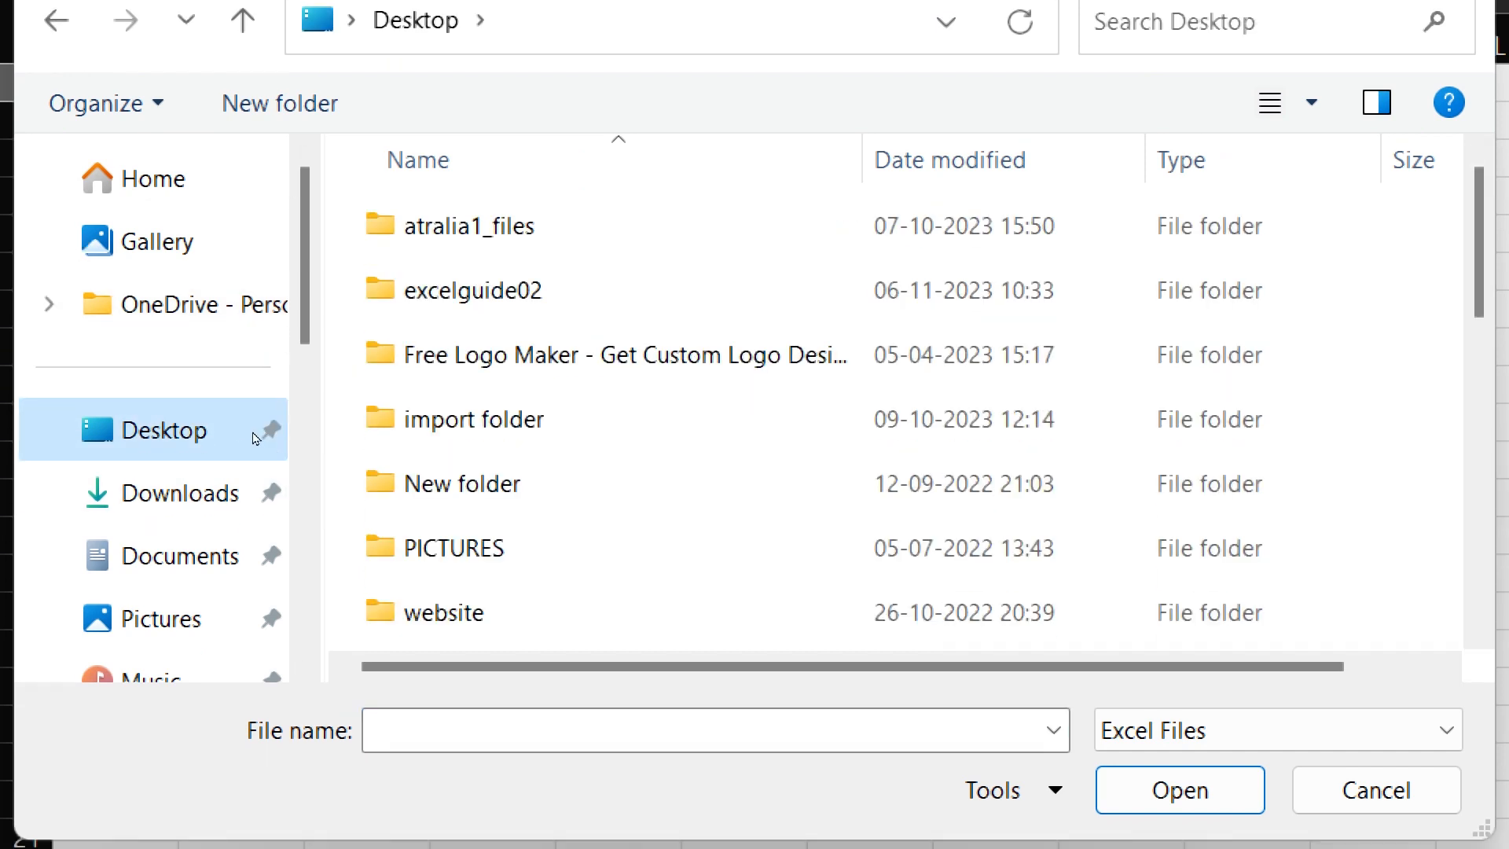
left_click(365, 730)
type("jan")
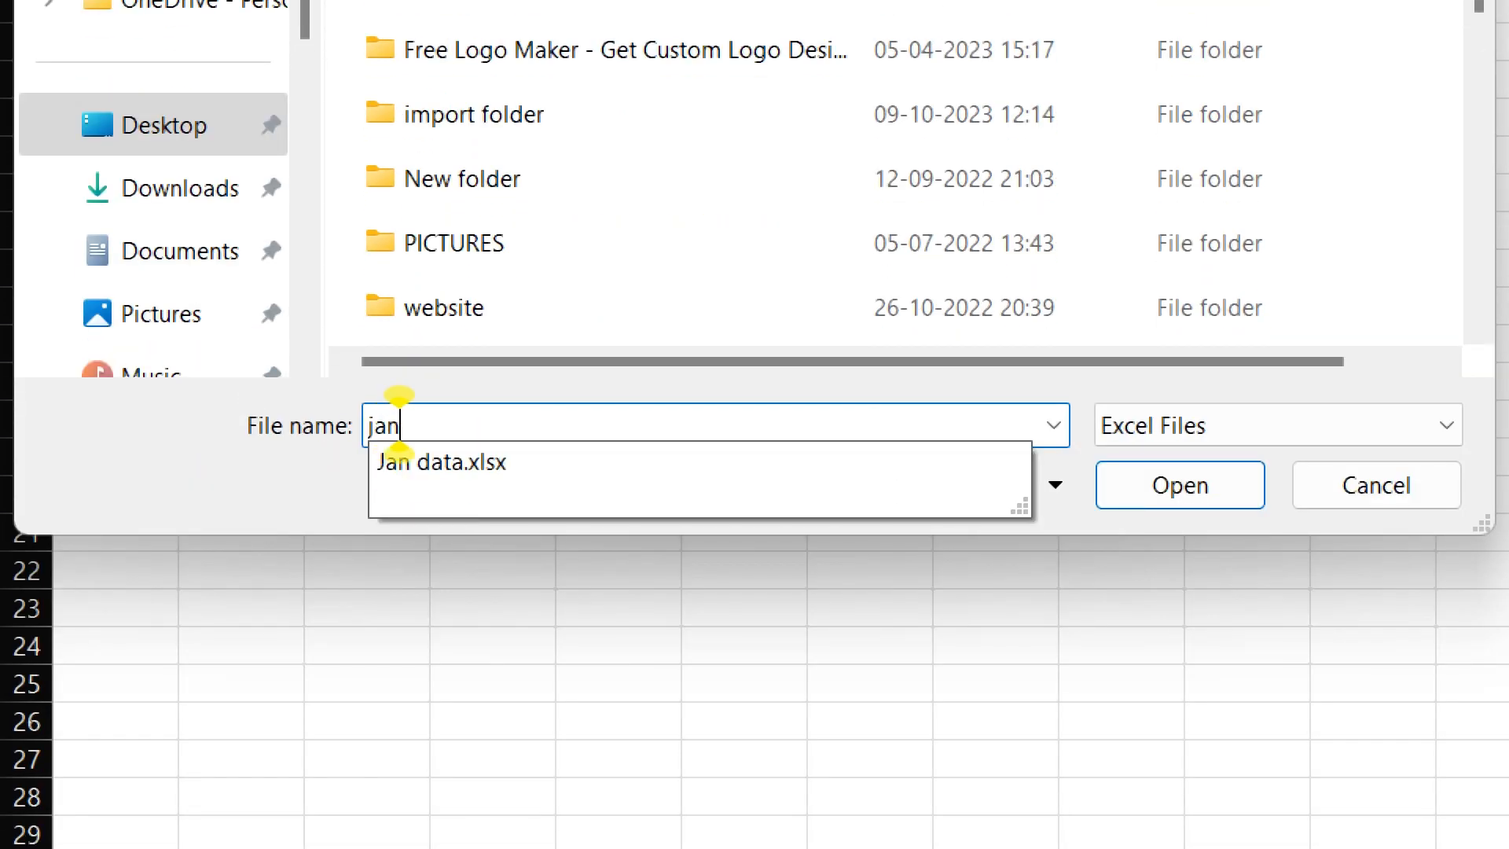
type(" data")
key("Down")
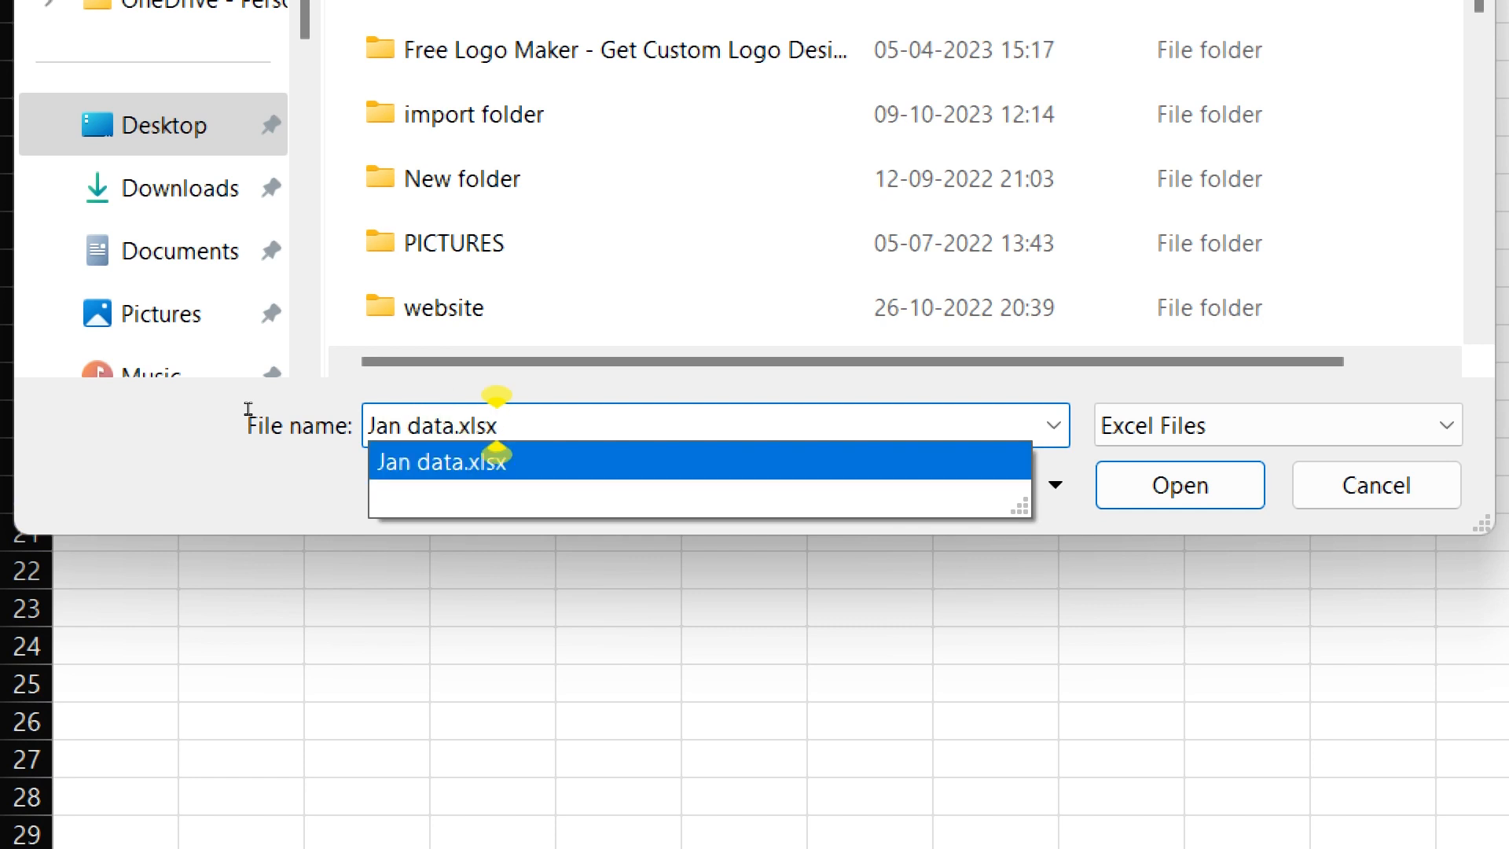
key("Return")
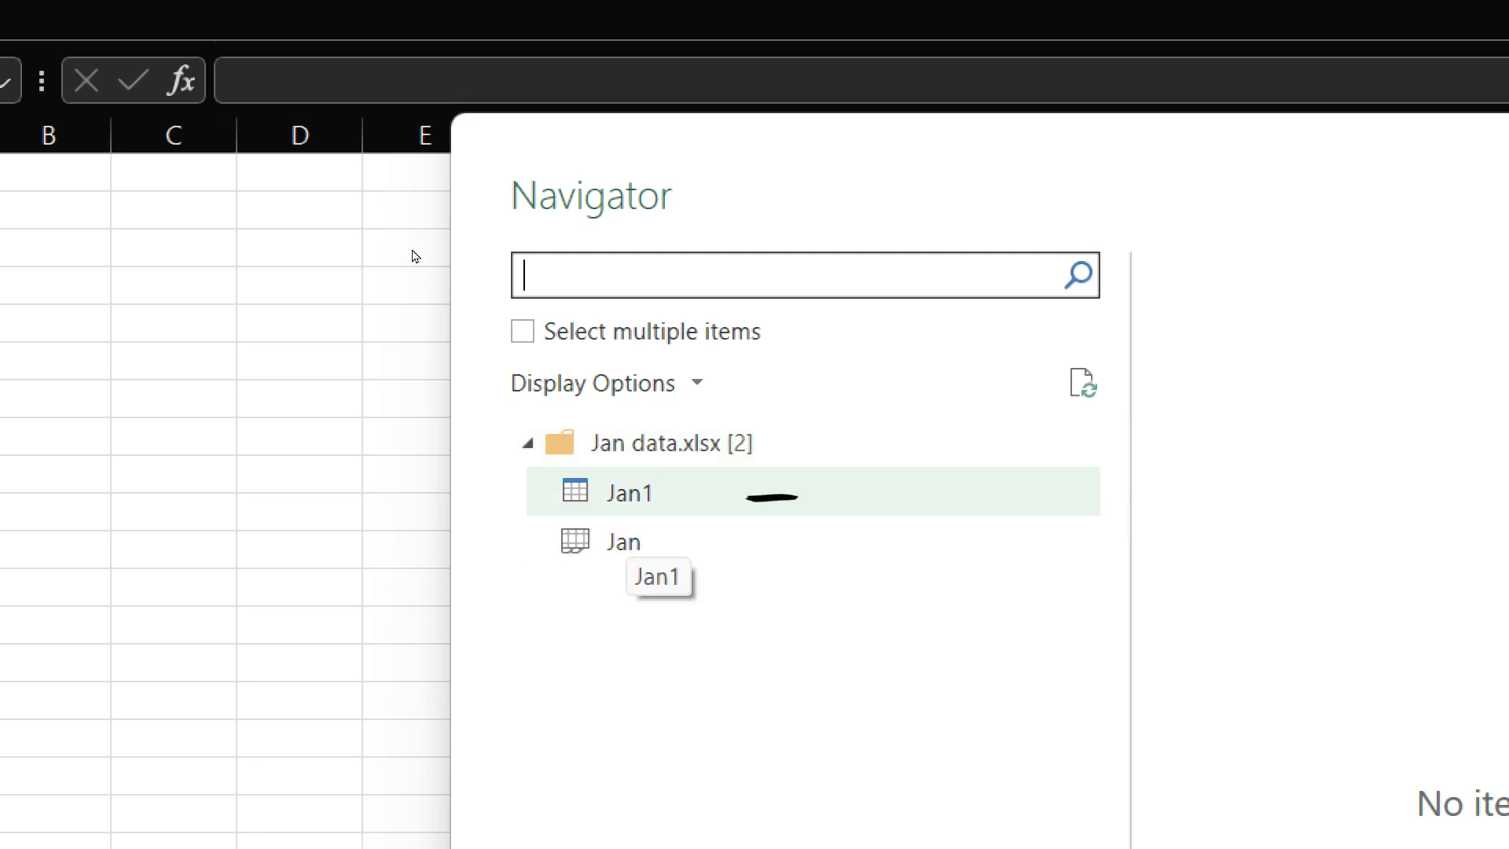
- Compare the previews of the Jan1 table and the Jan sheet, and open the Jan1 table for transformation
left_click(628, 500)
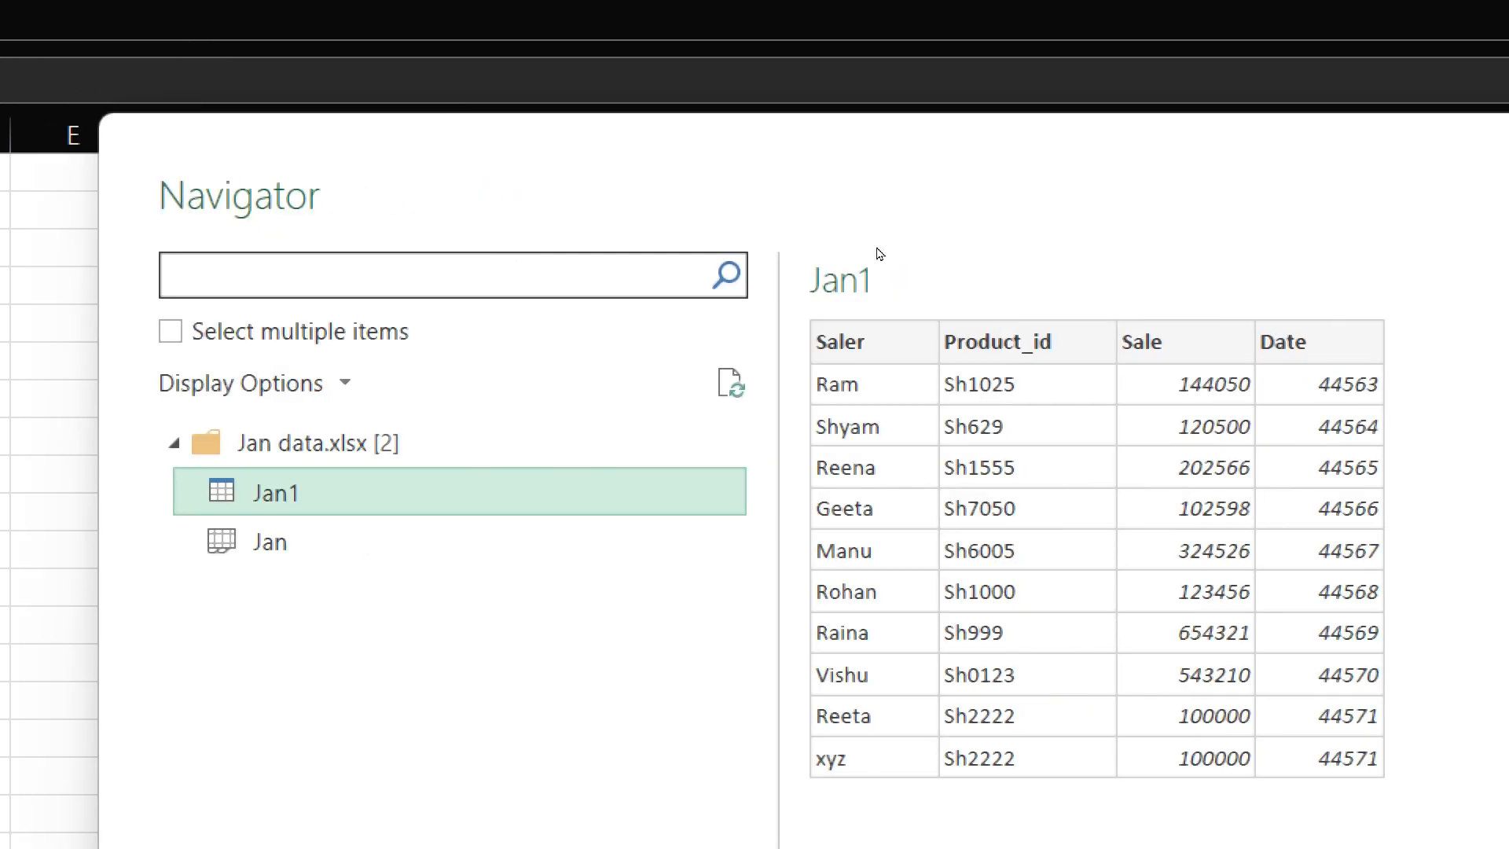
left_click(629, 542)
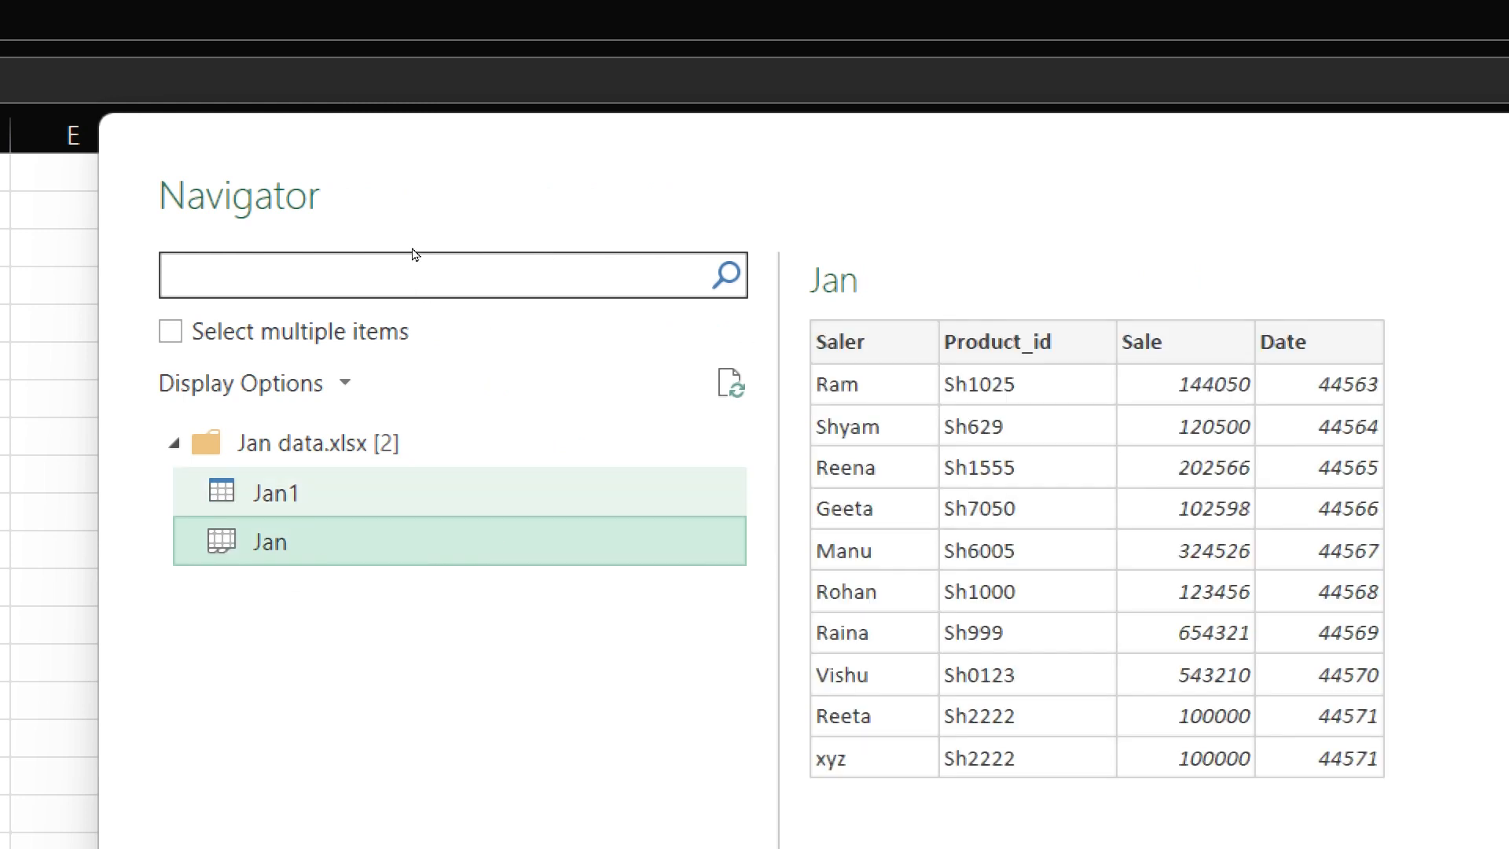
left_click(629, 497)
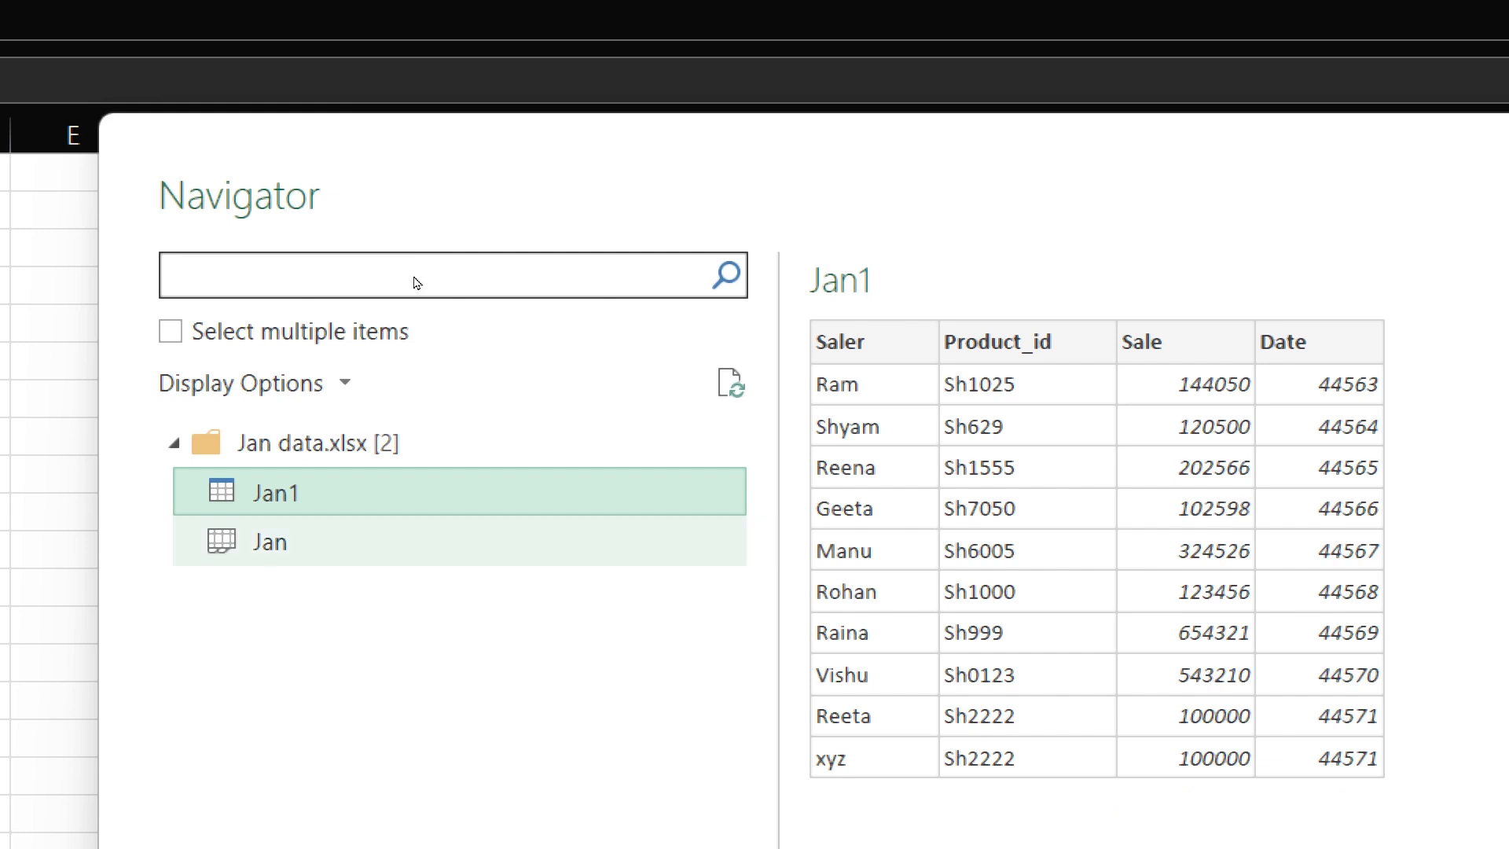
left_click(284, 543)
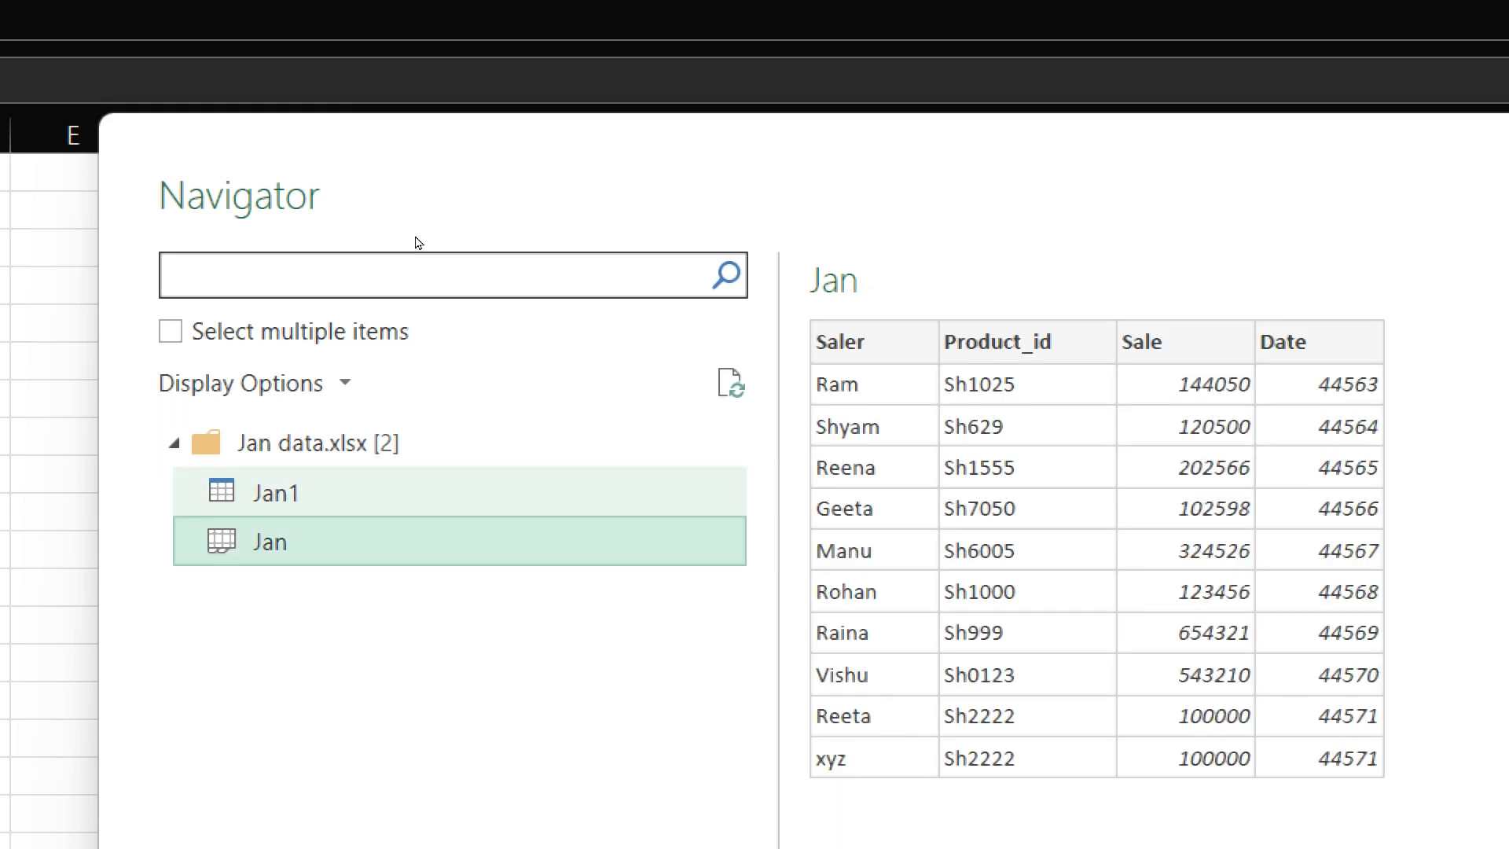
left_click(275, 496)
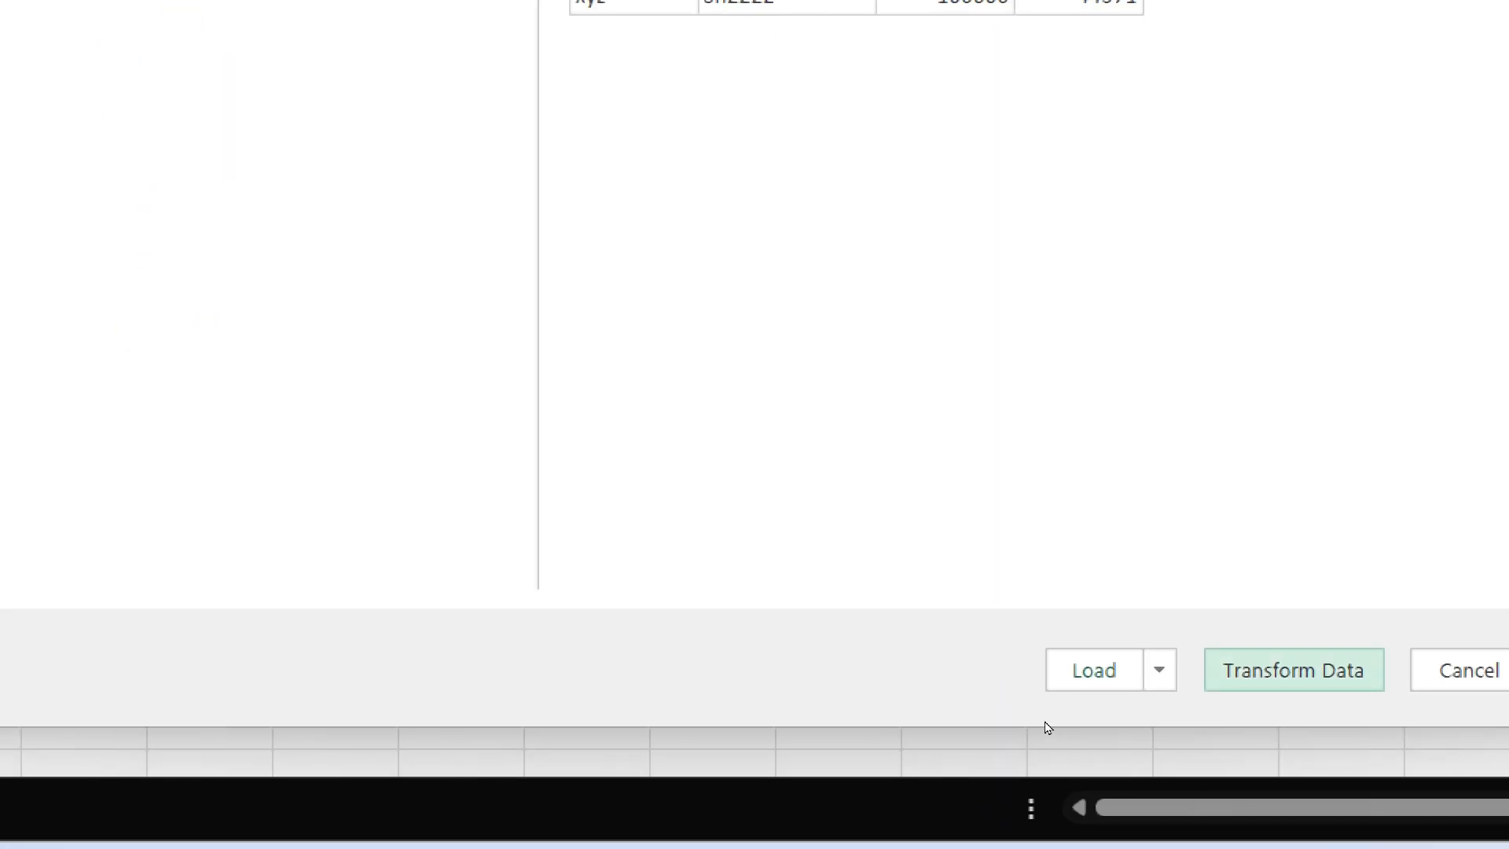
key("Return")
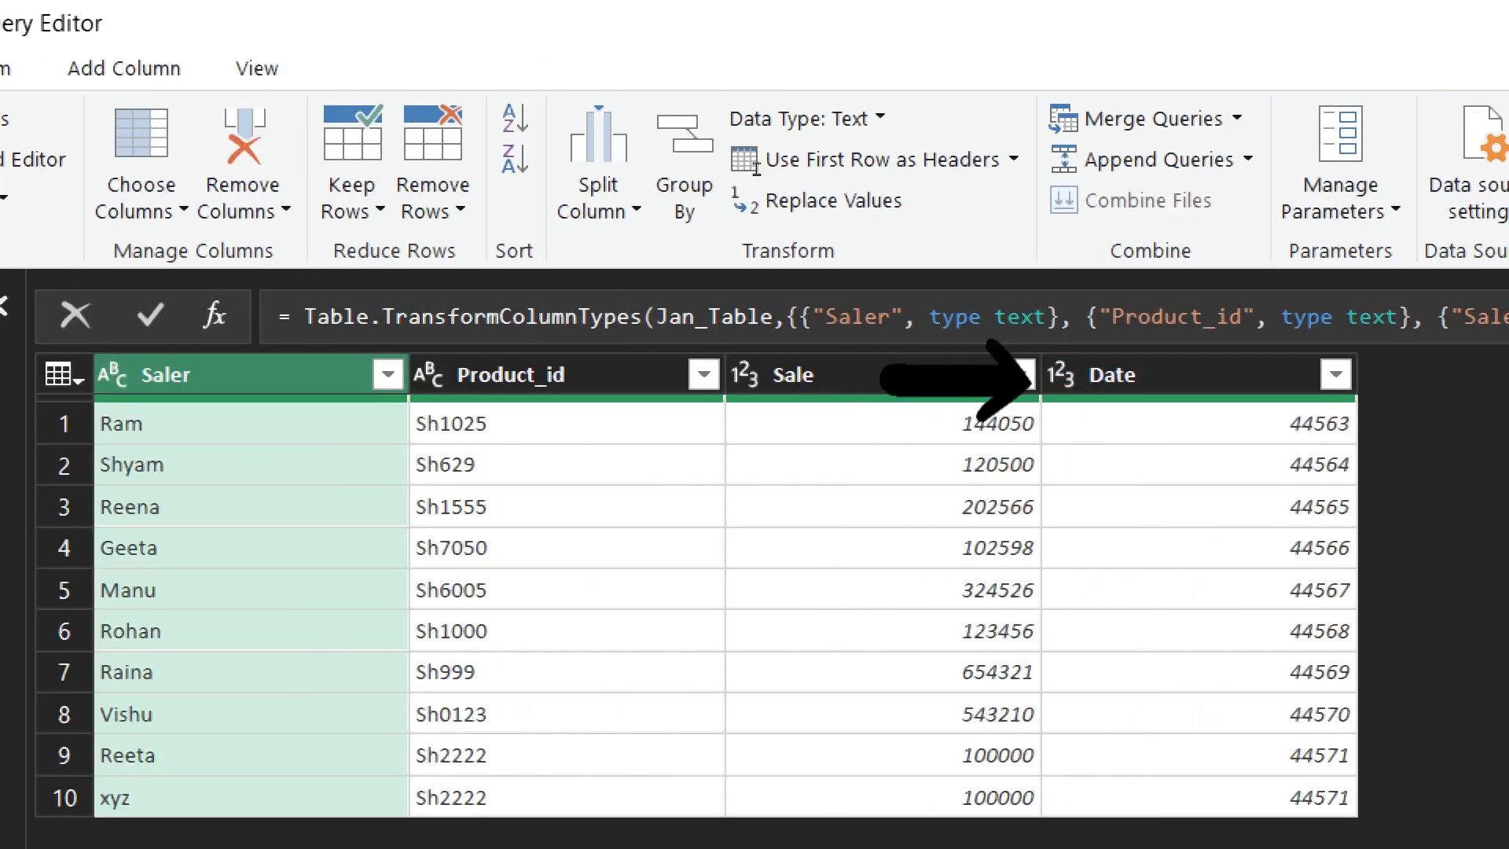
- Change the Date column of the Jan1 query to the Date type, replacing the current conversion
left_click(1061, 375)
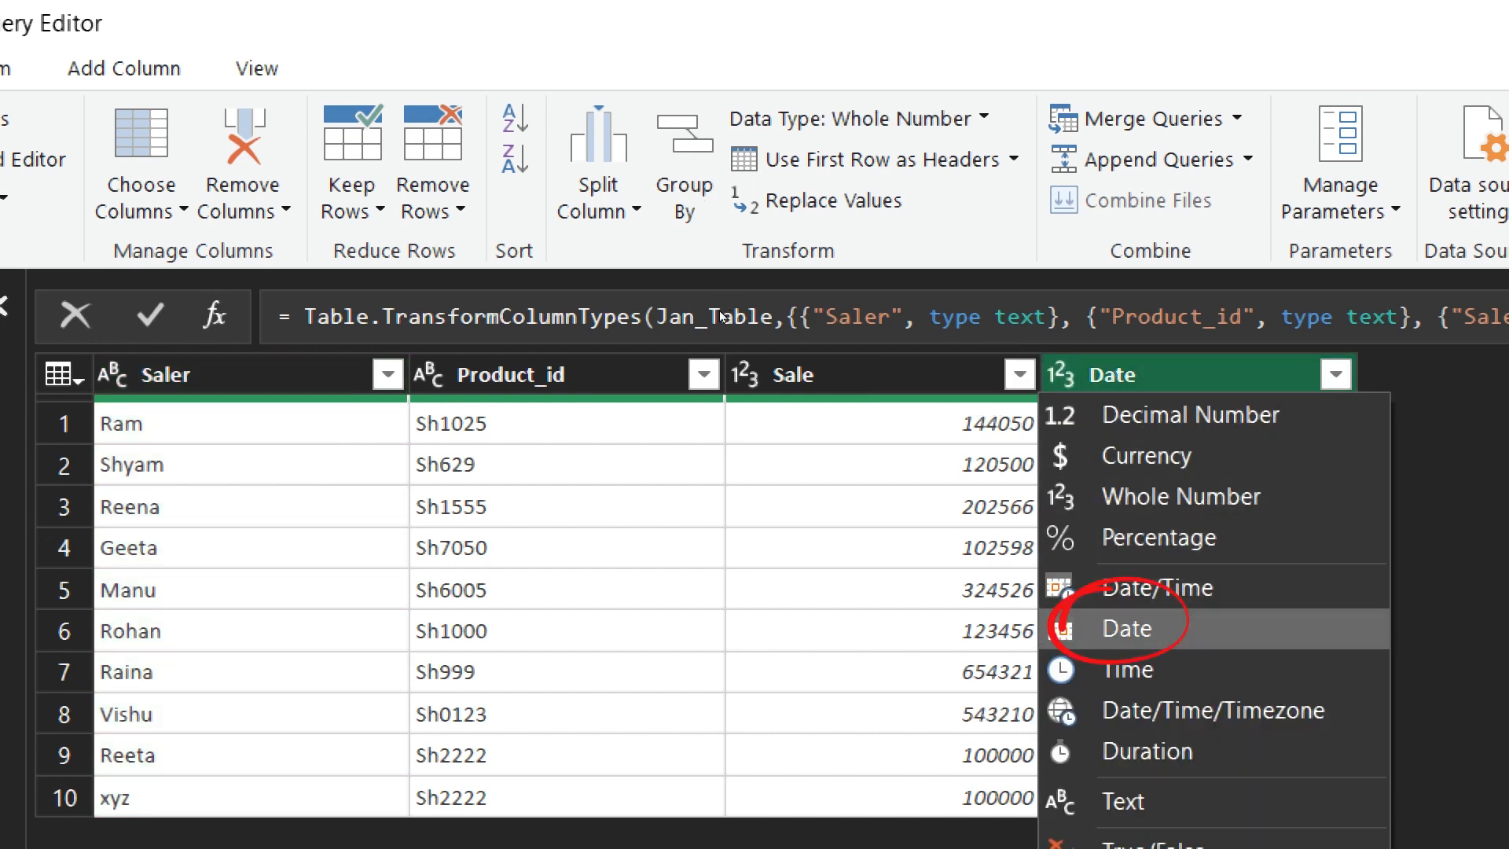
left_click(1127, 628)
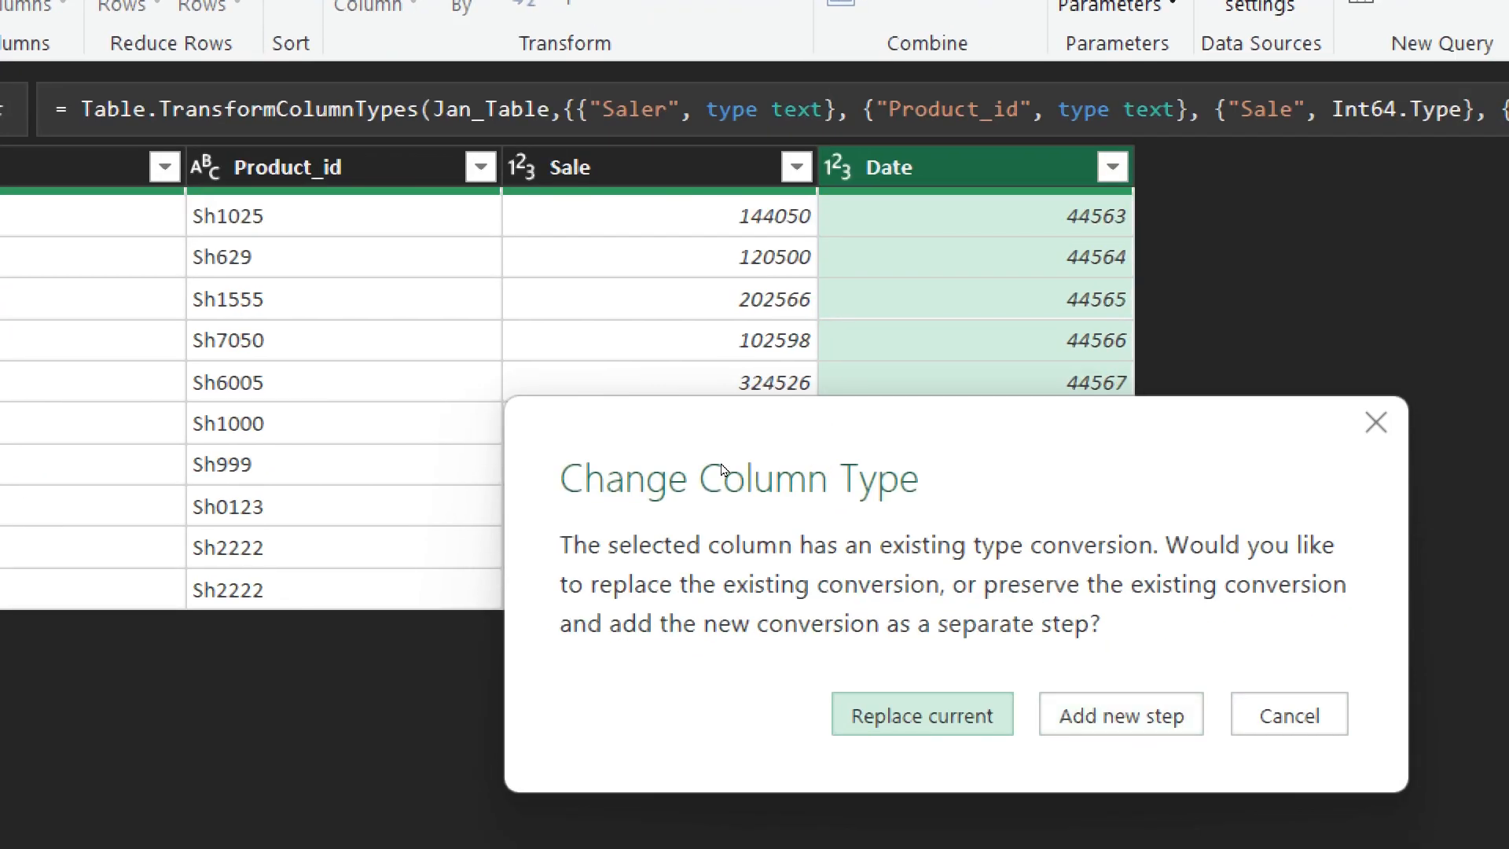
key("Return")
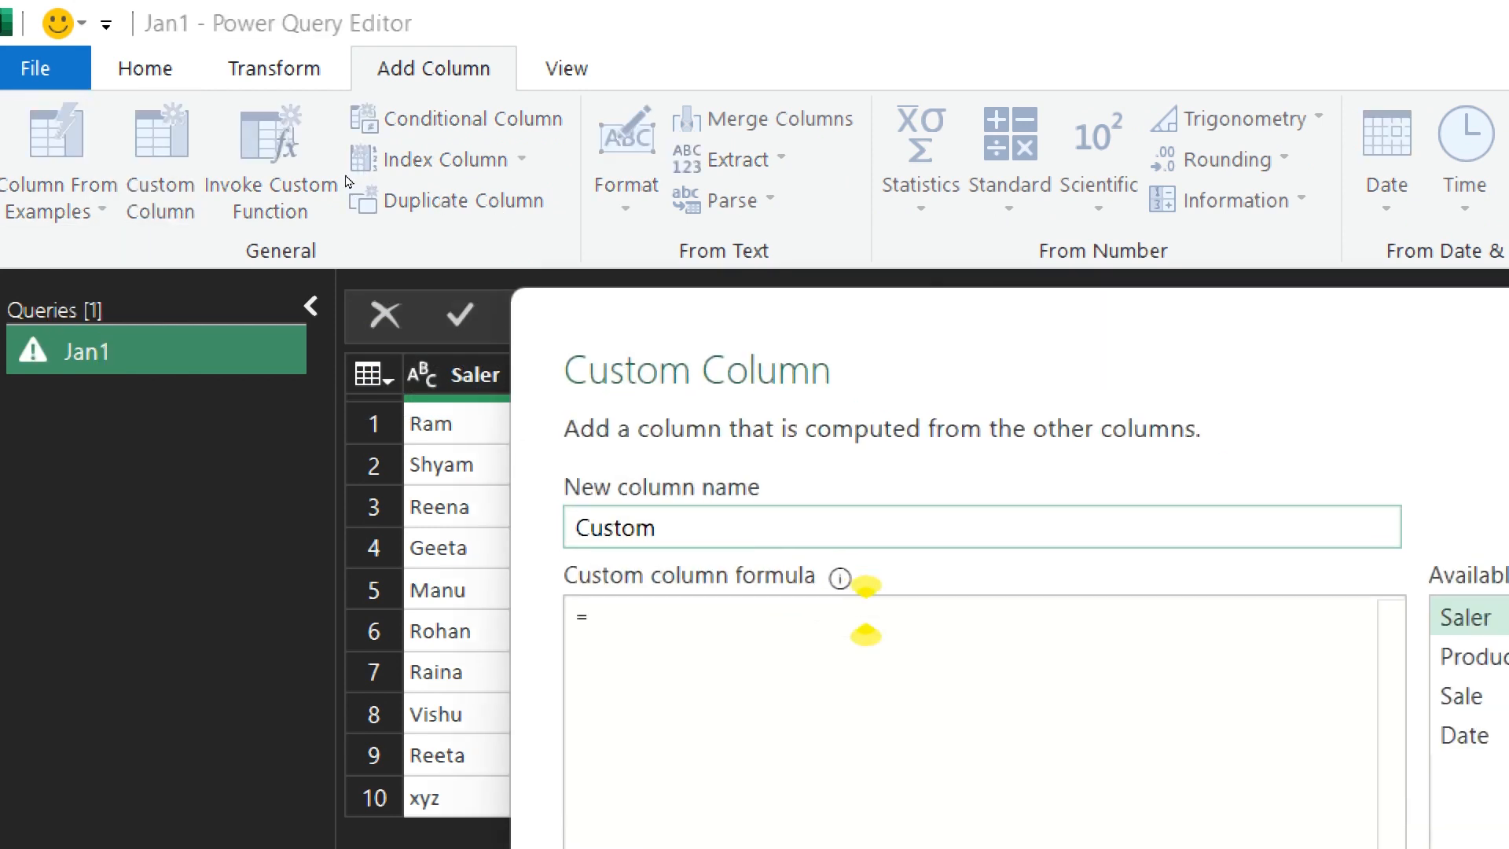
- Add a custom column named Month with the formula "jan" to the Jan1 query
type("M")
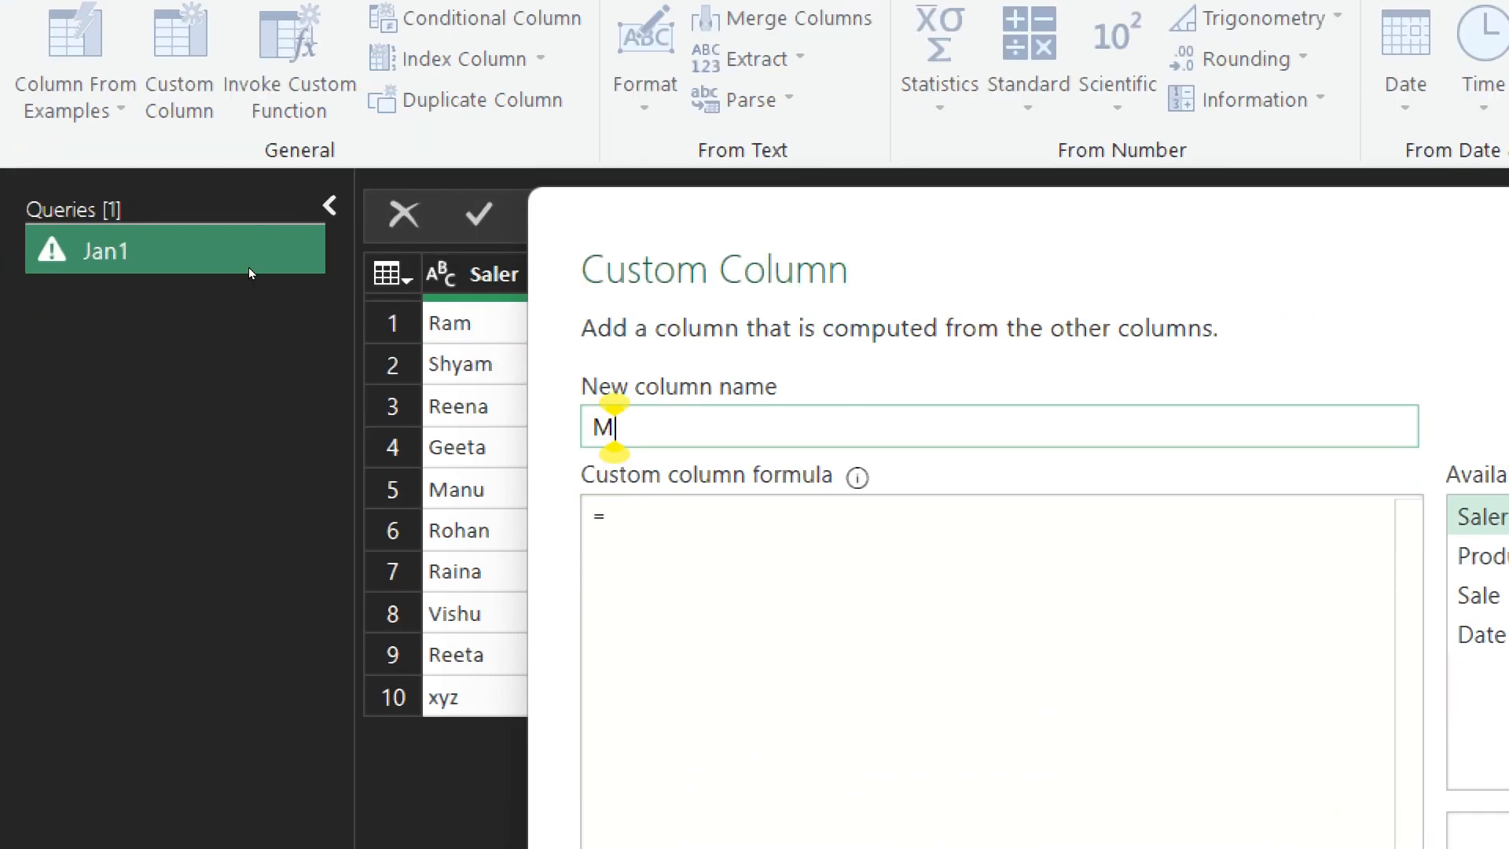
type("onth")
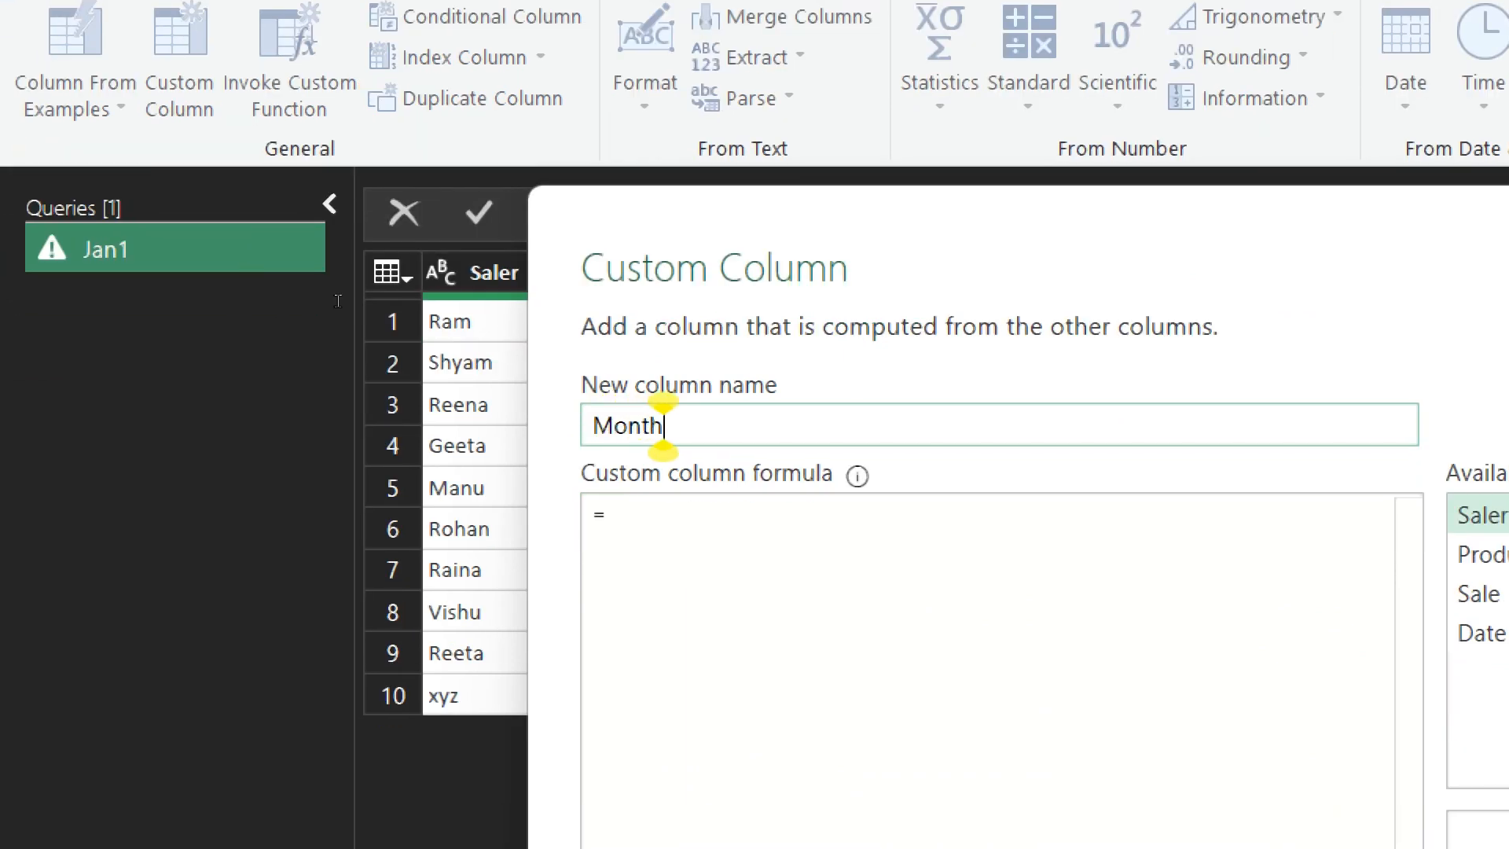
key("Tab")
type("\"")
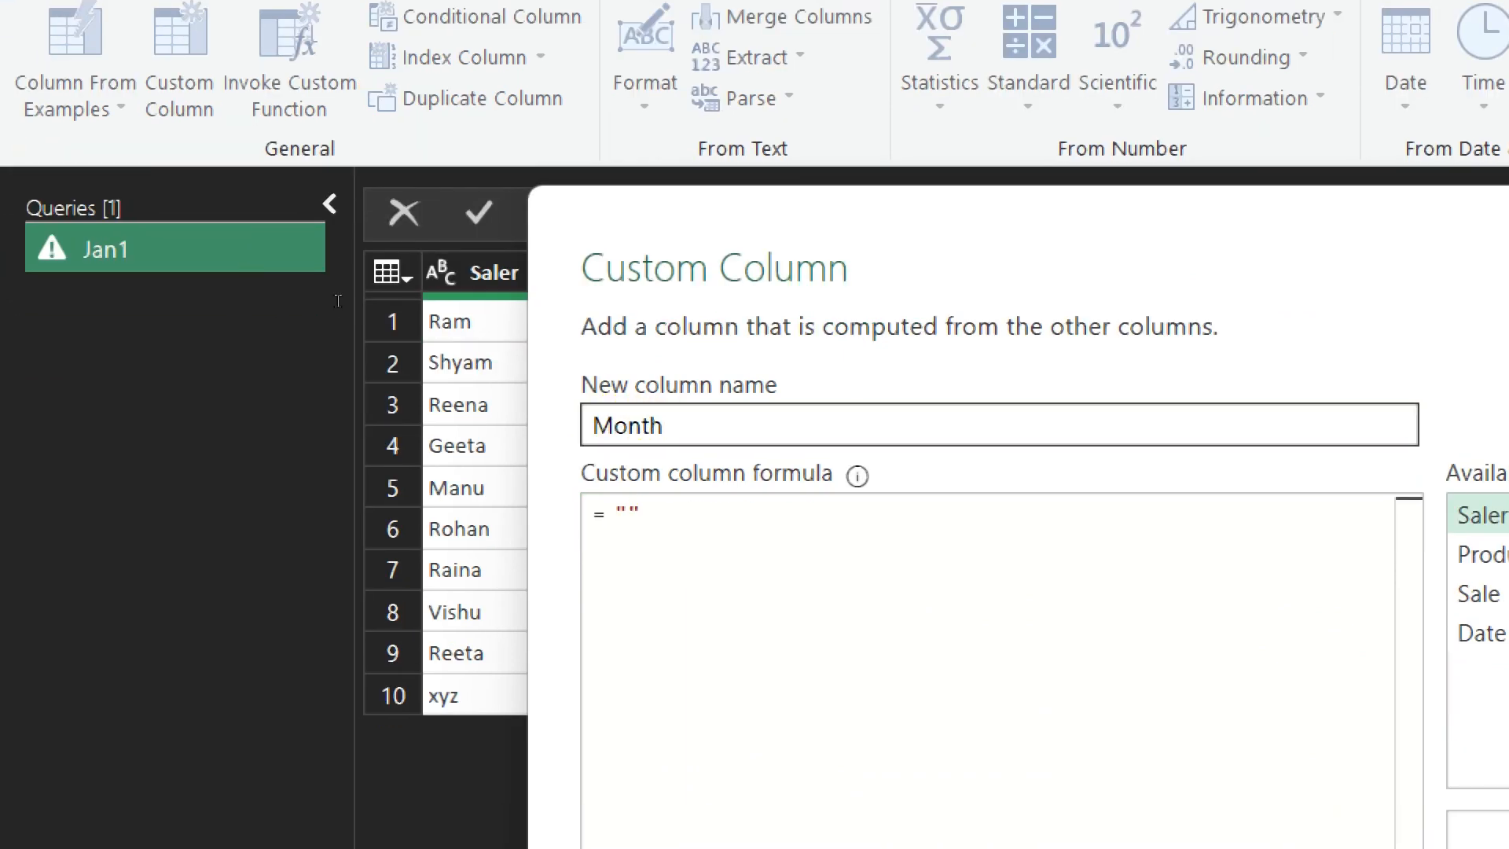
type("jan")
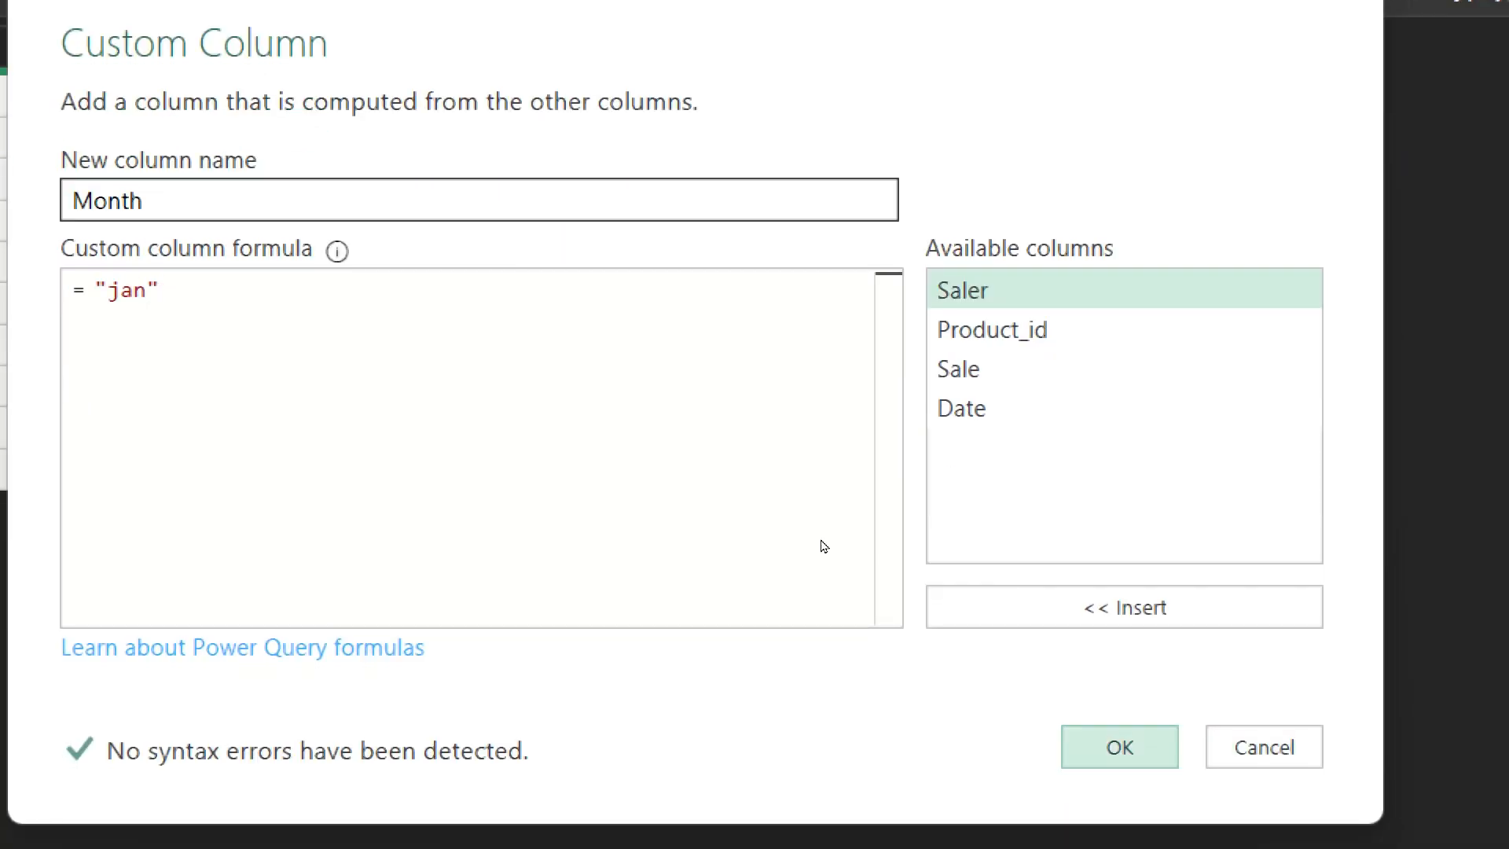
left_click(1119, 747)
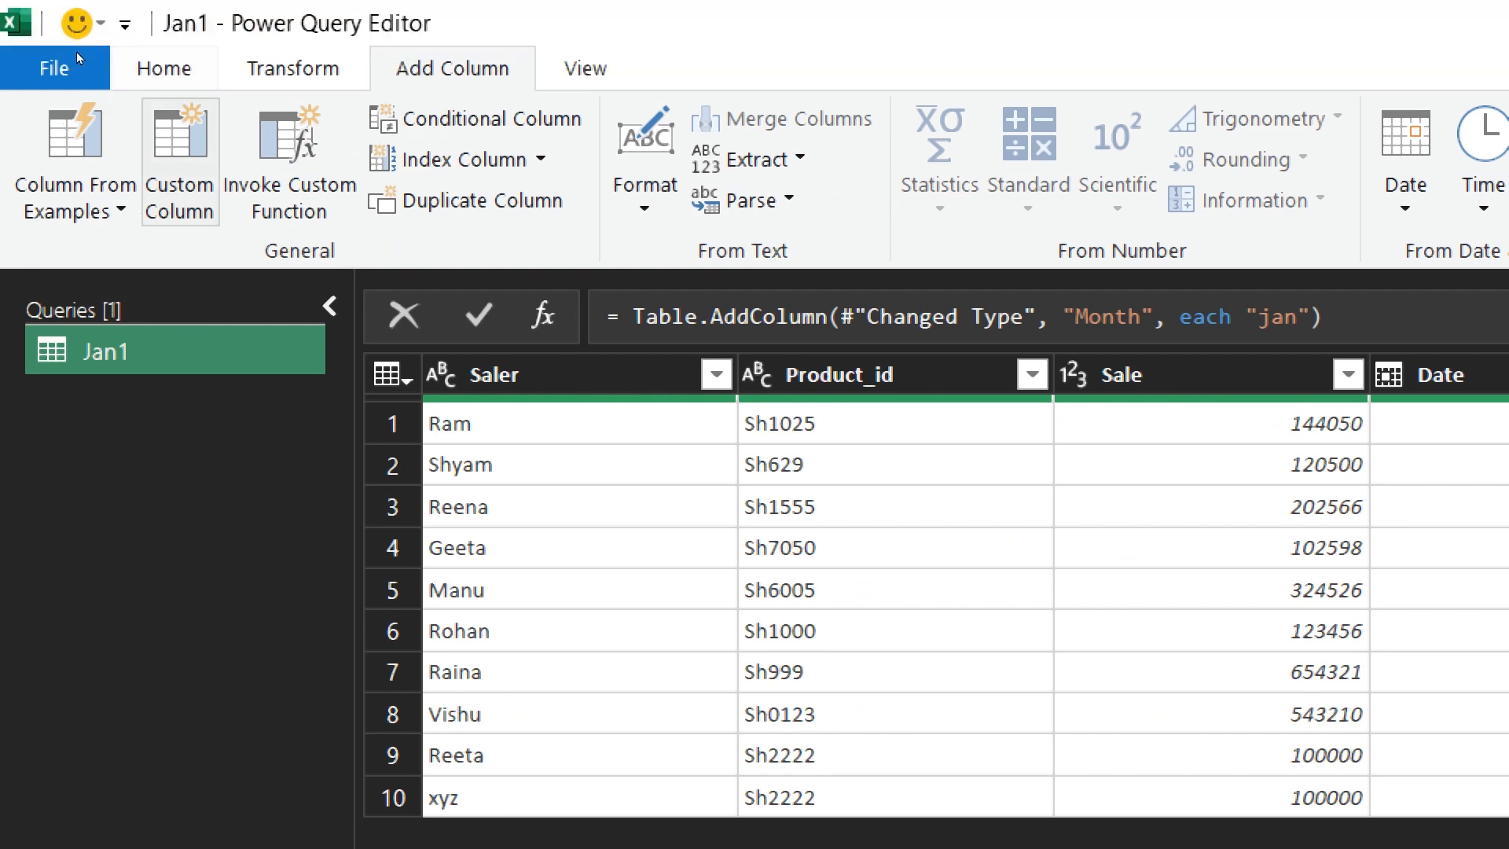
- Close the query editor and load the Jan1 query as Only Create Connection
left_click(162, 69)
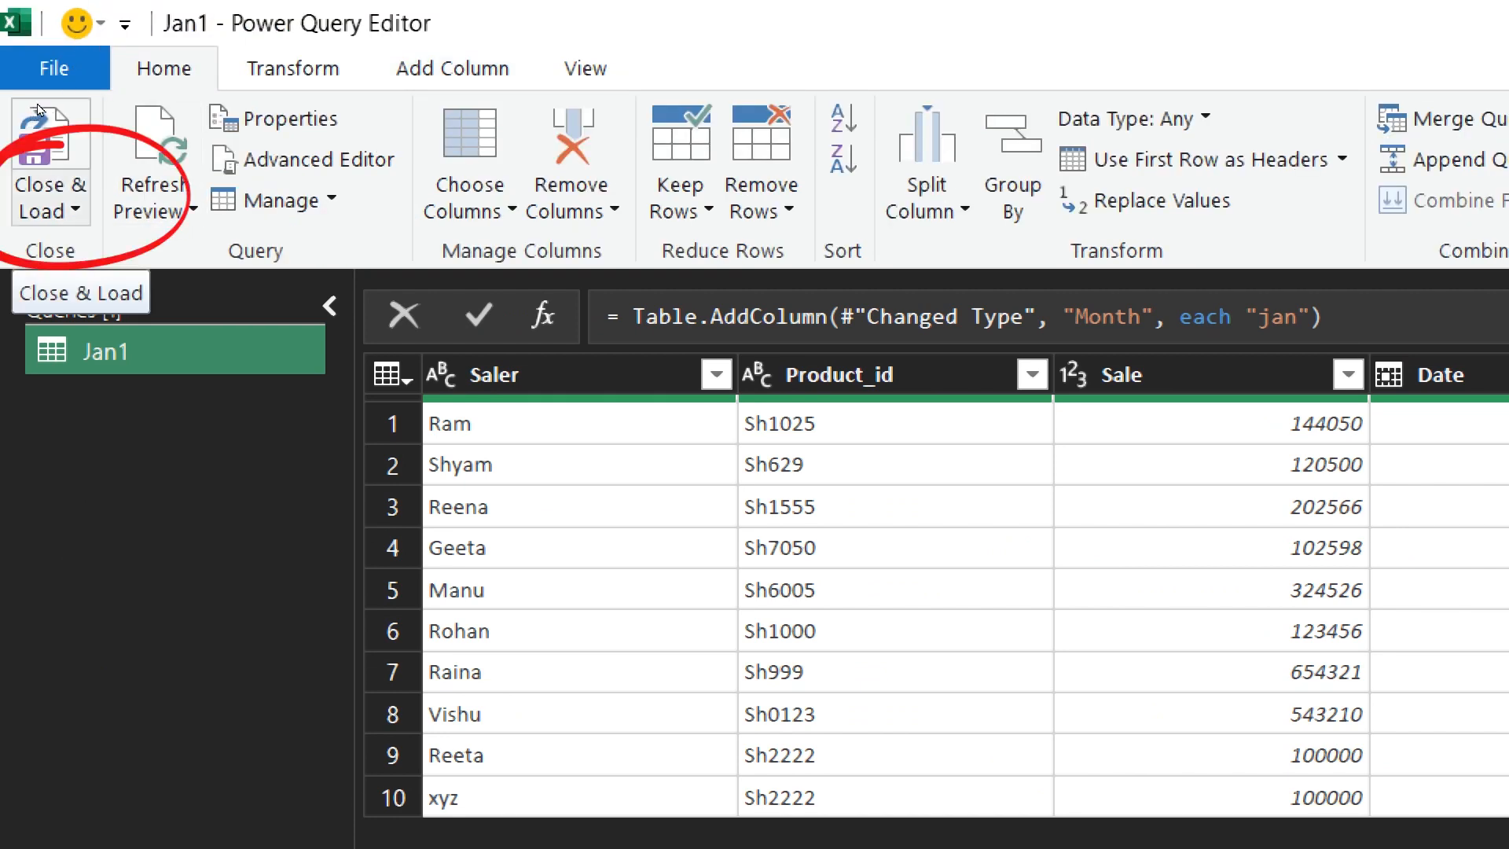
left_click(45, 152)
left_click(118, 292)
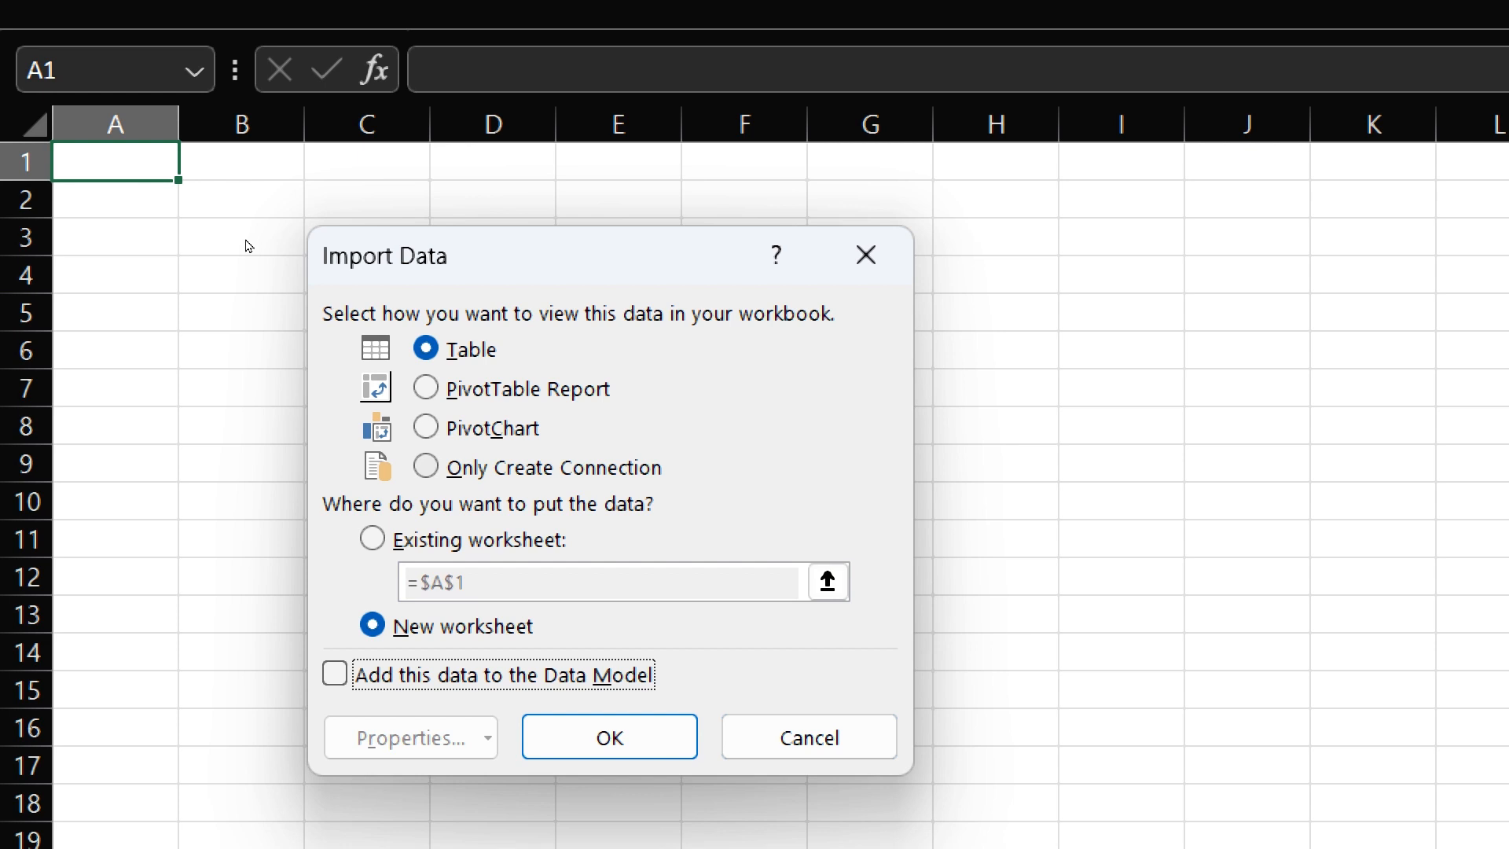
key("alt+o")
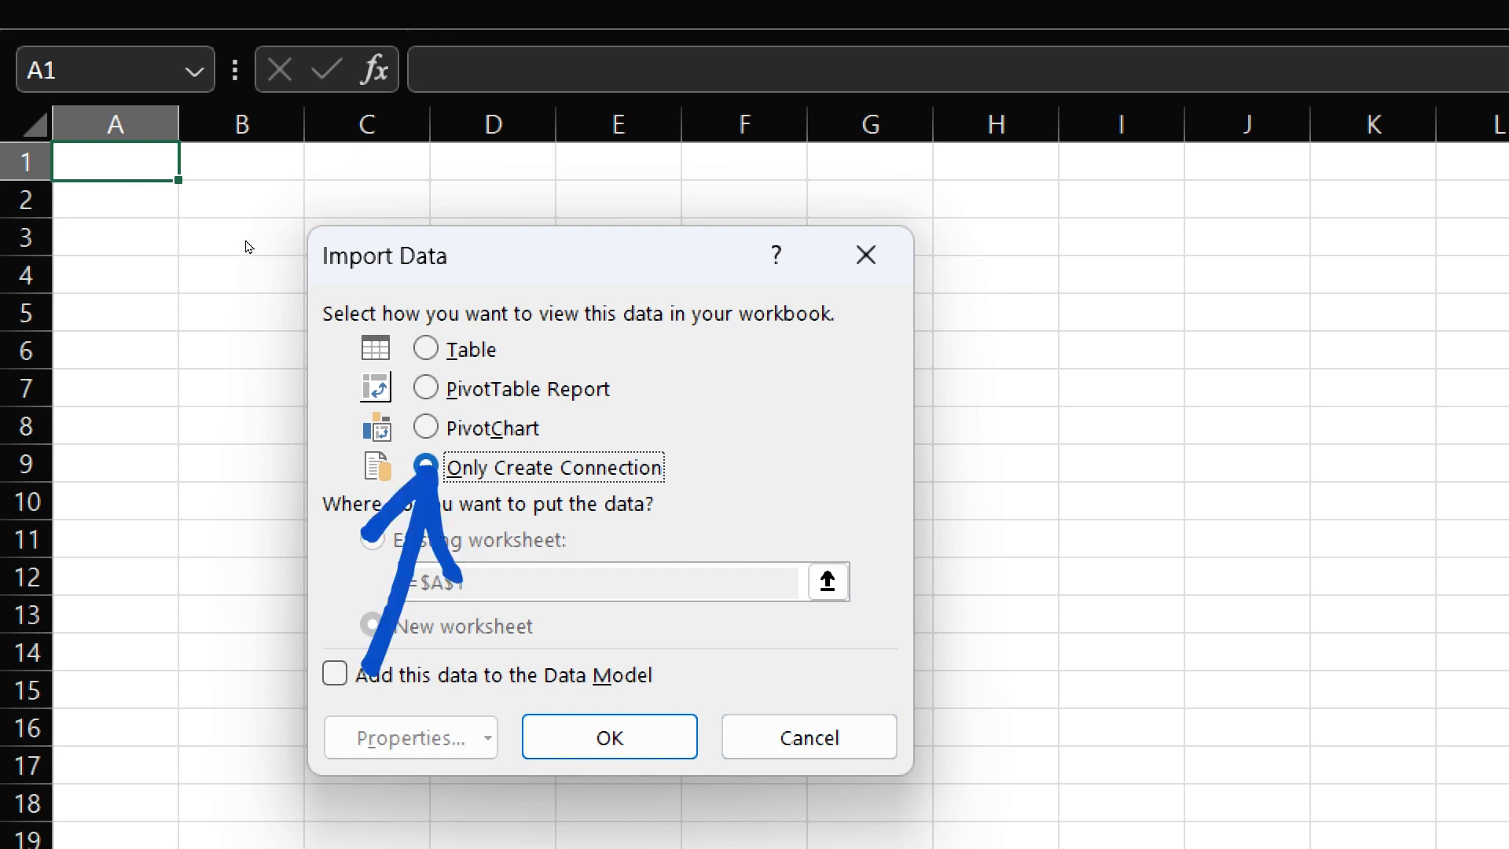
key("Return")
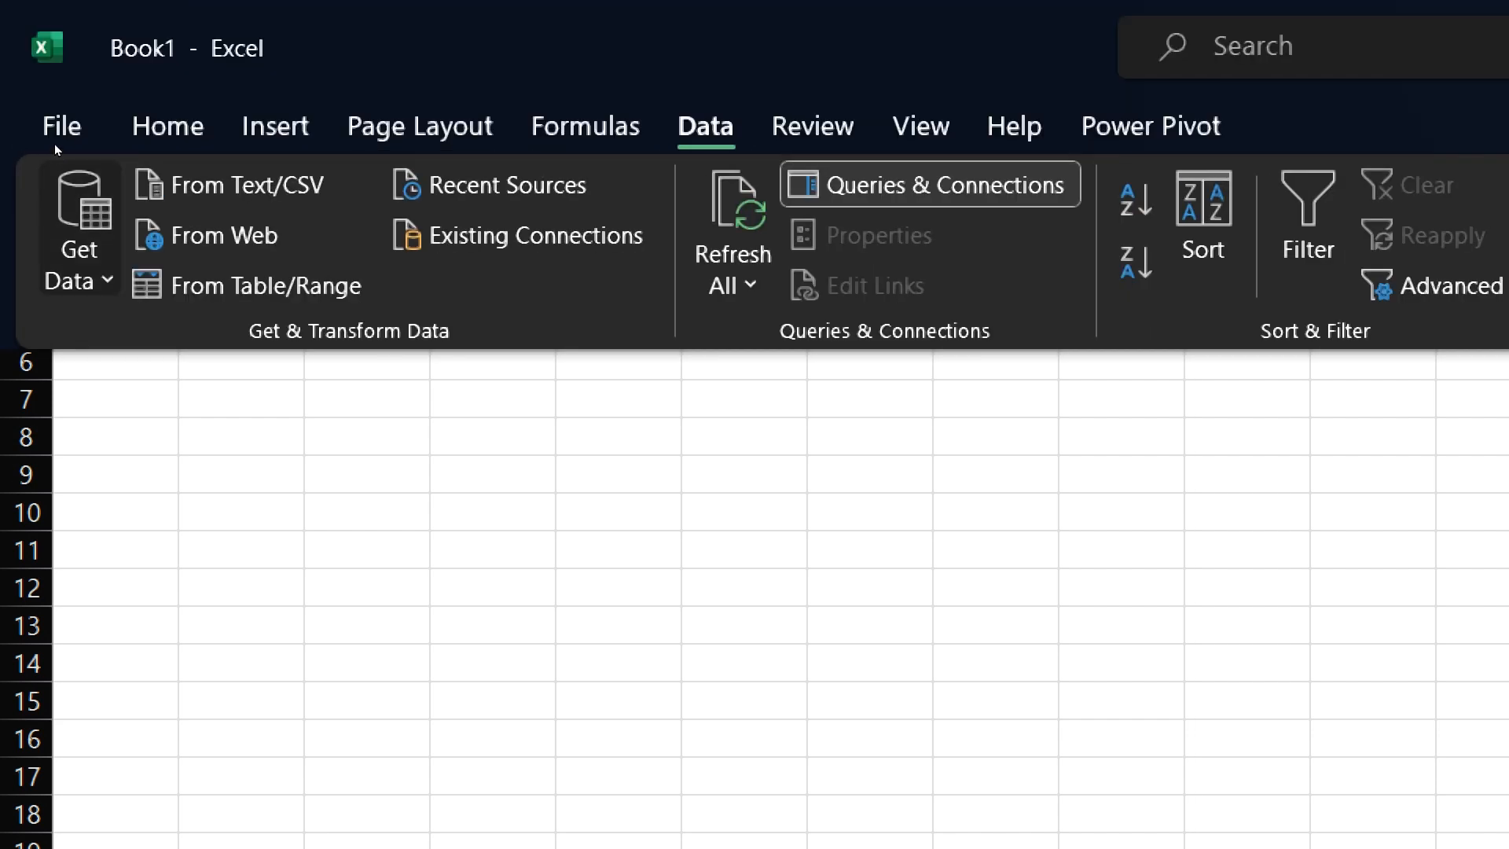
- Import Feb data.xlsx from the Desktop and open its Feb1 table for transformation
left_click(57, 167)
key("Return")
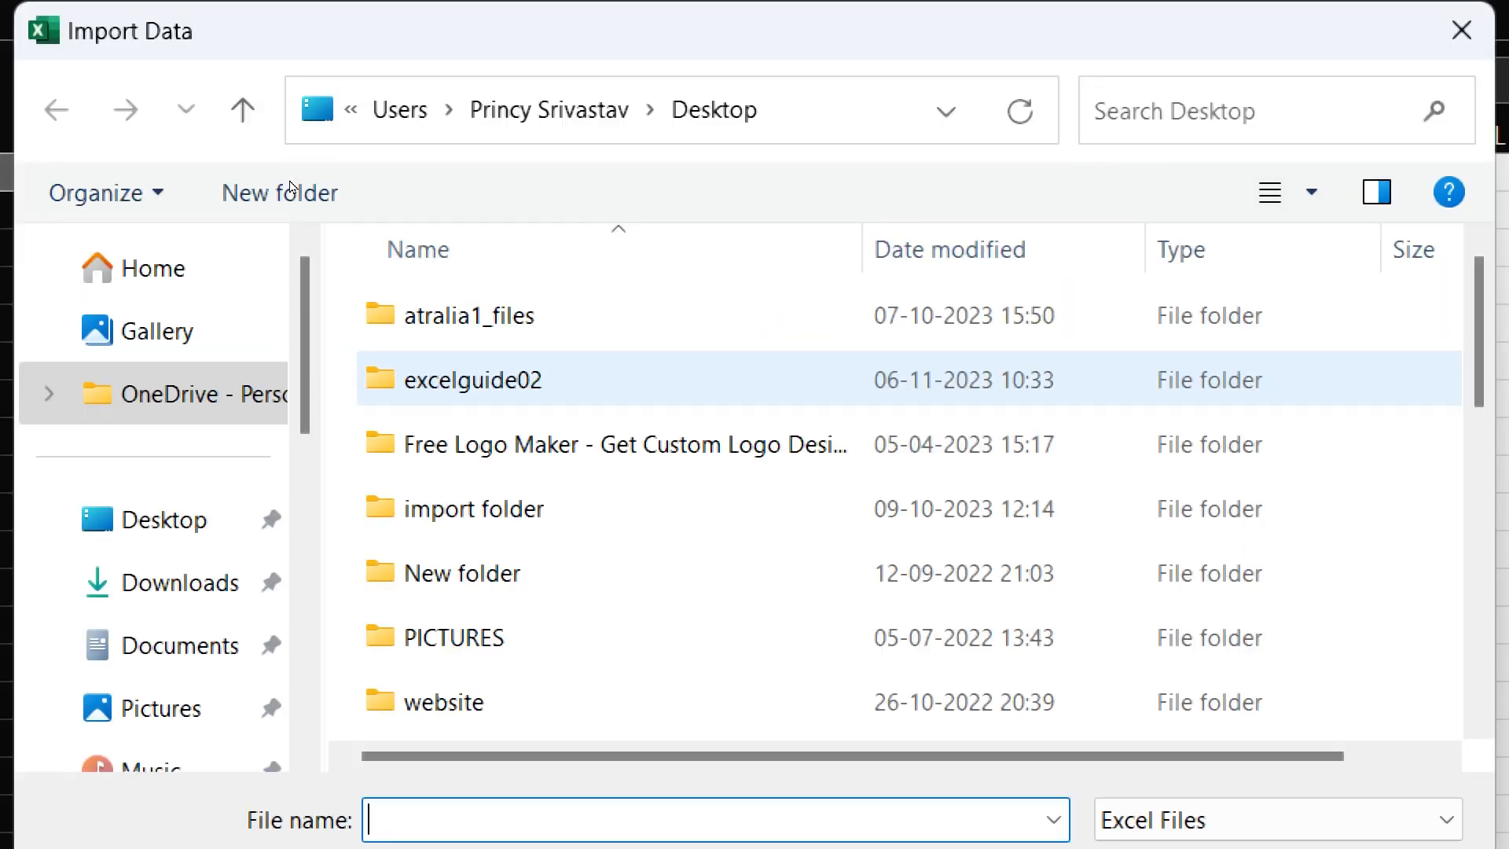
left_click(157, 520)
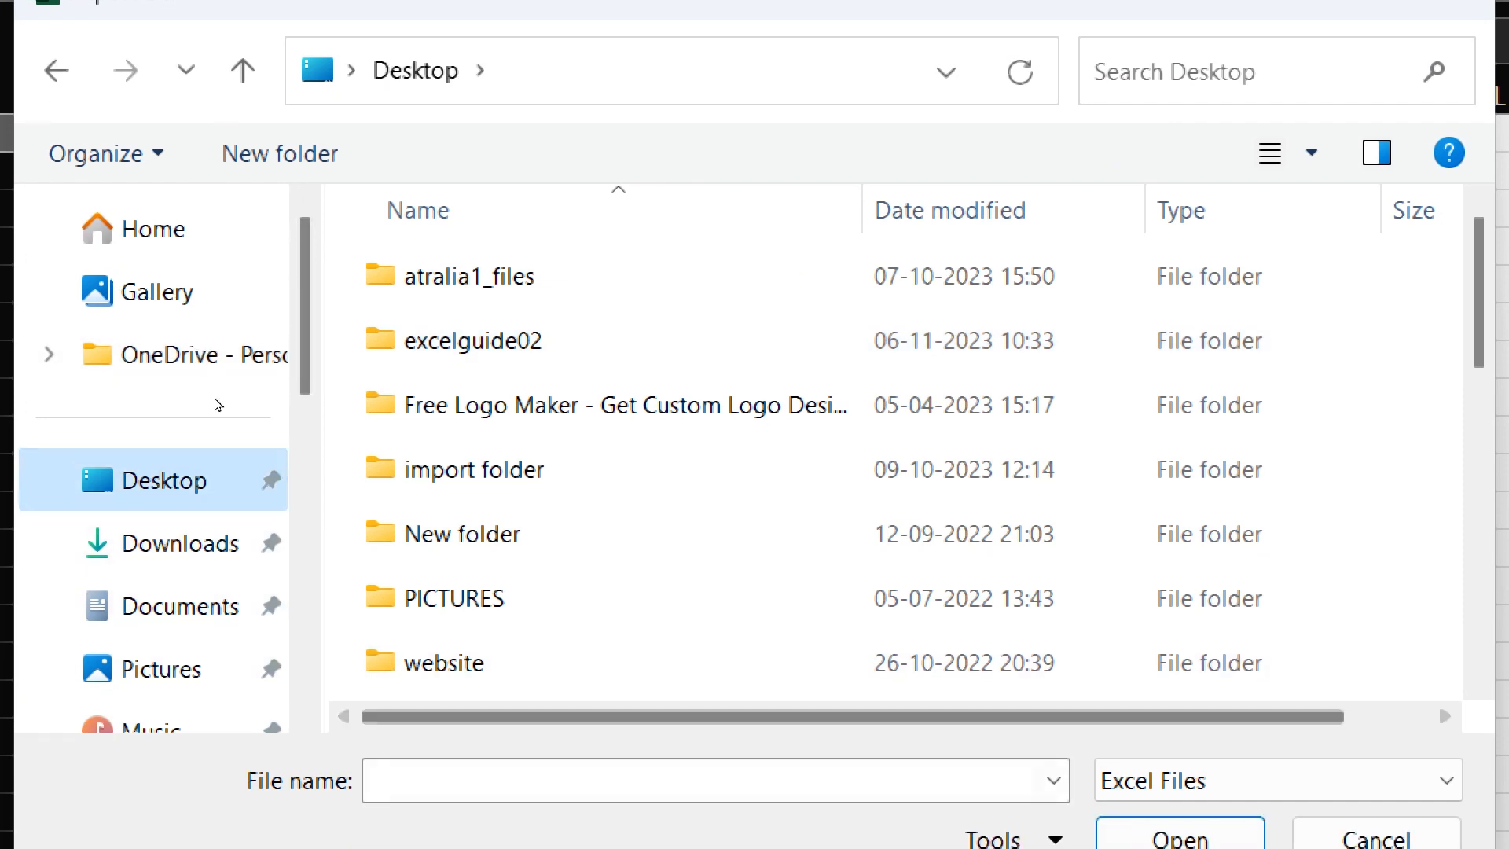
type("feb")
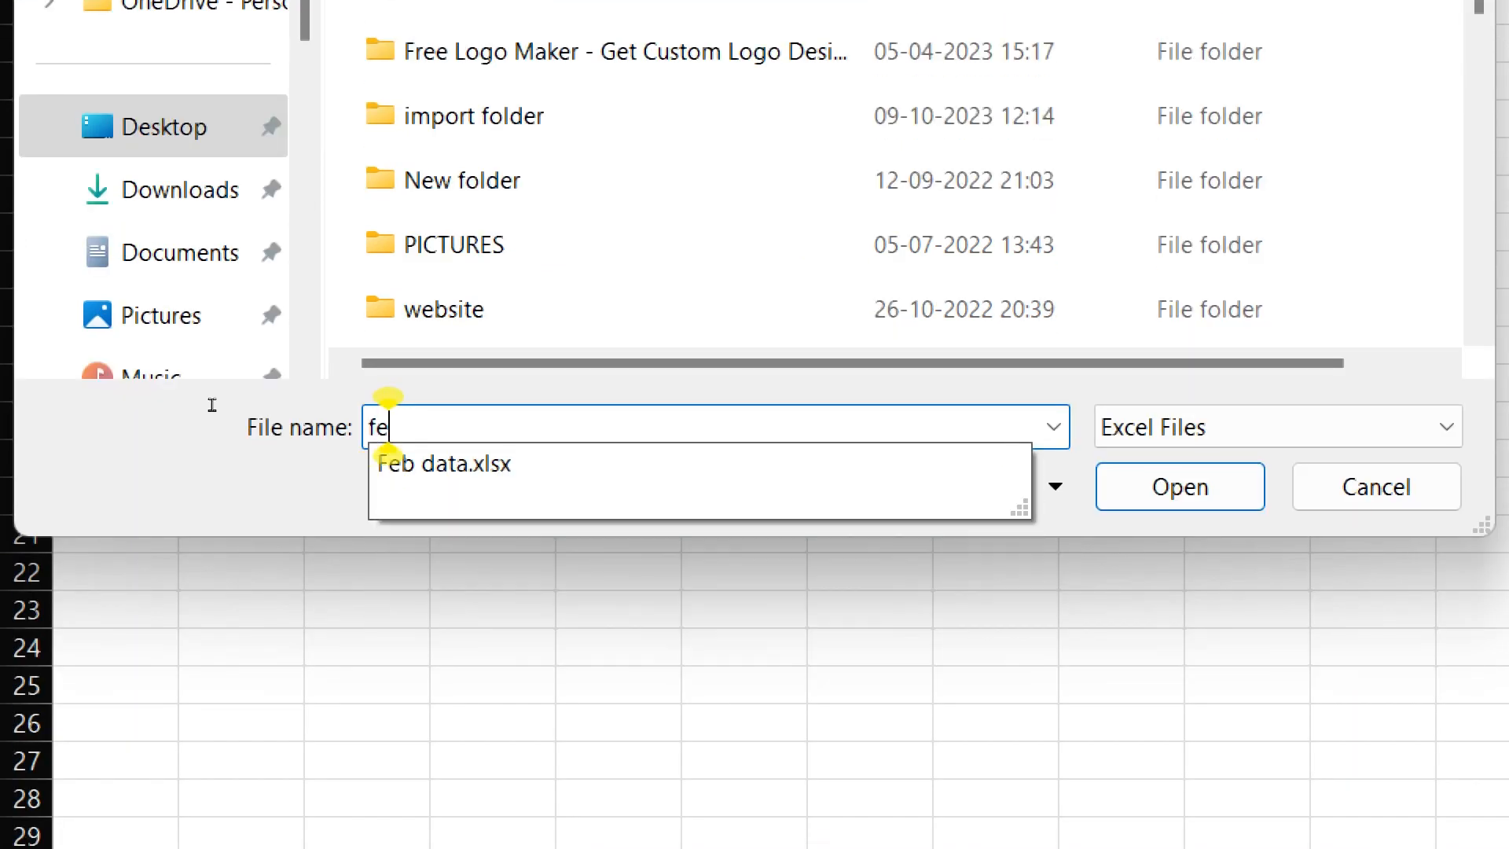
key("Down")
key("Return")
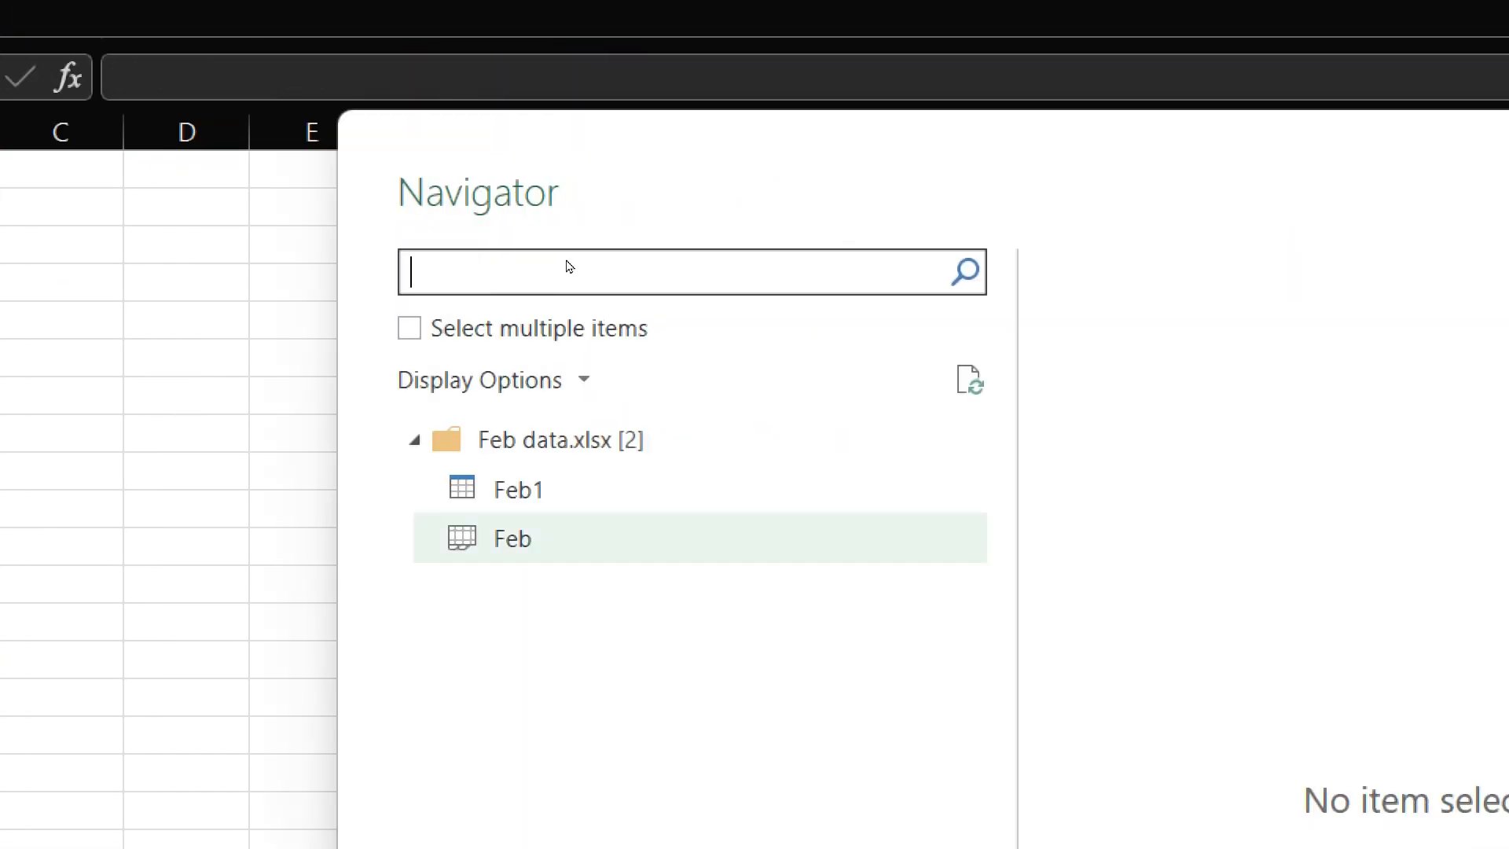
left_click(833, 488)
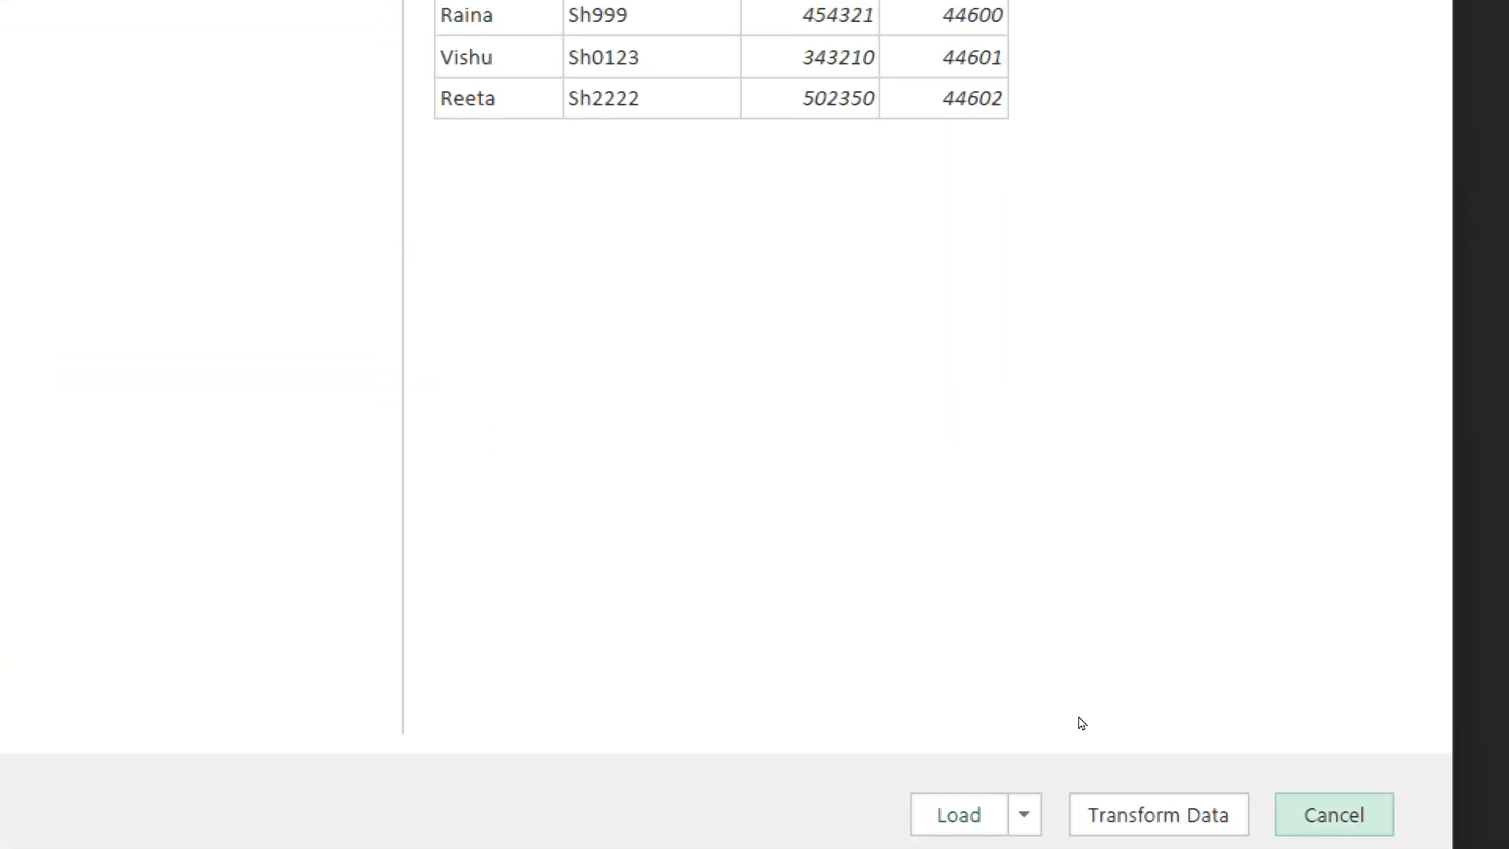
left_click(1120, 813)
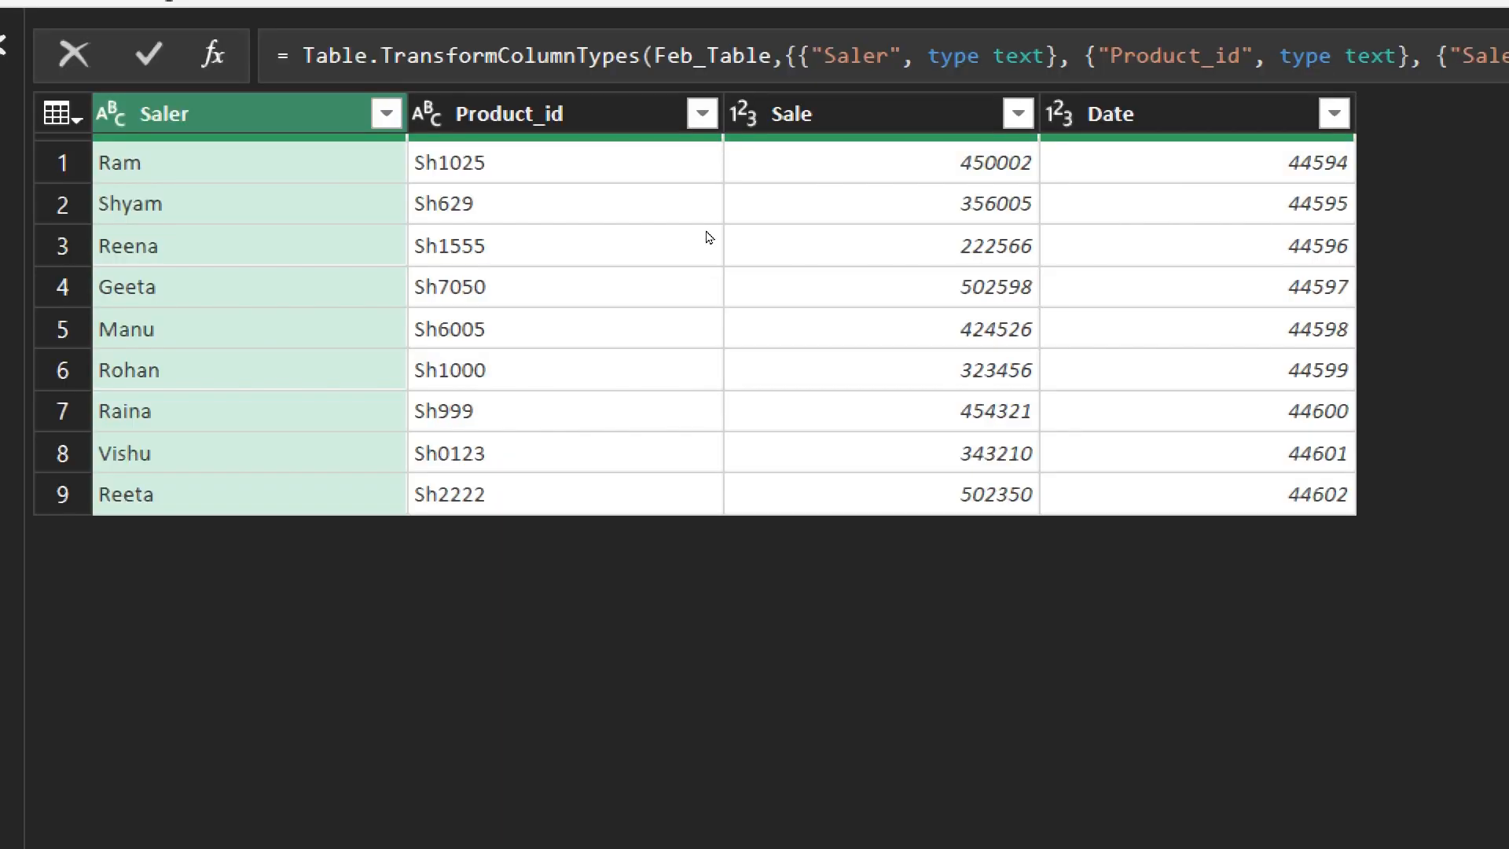
- Change the Date column of the Feb1 query to the Date type
left_click(1059, 114)
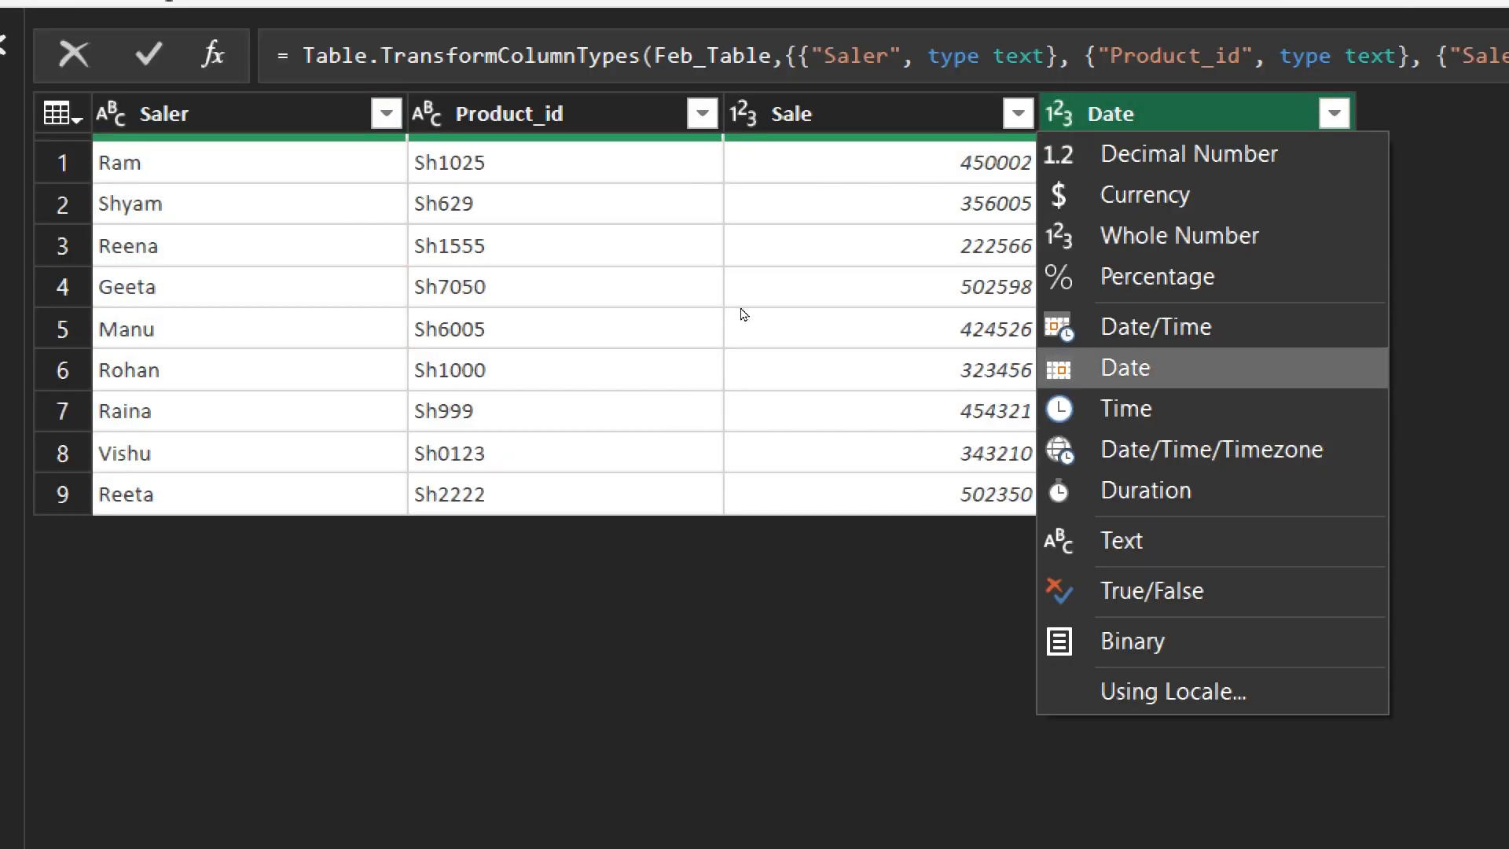
left_click(1125, 368)
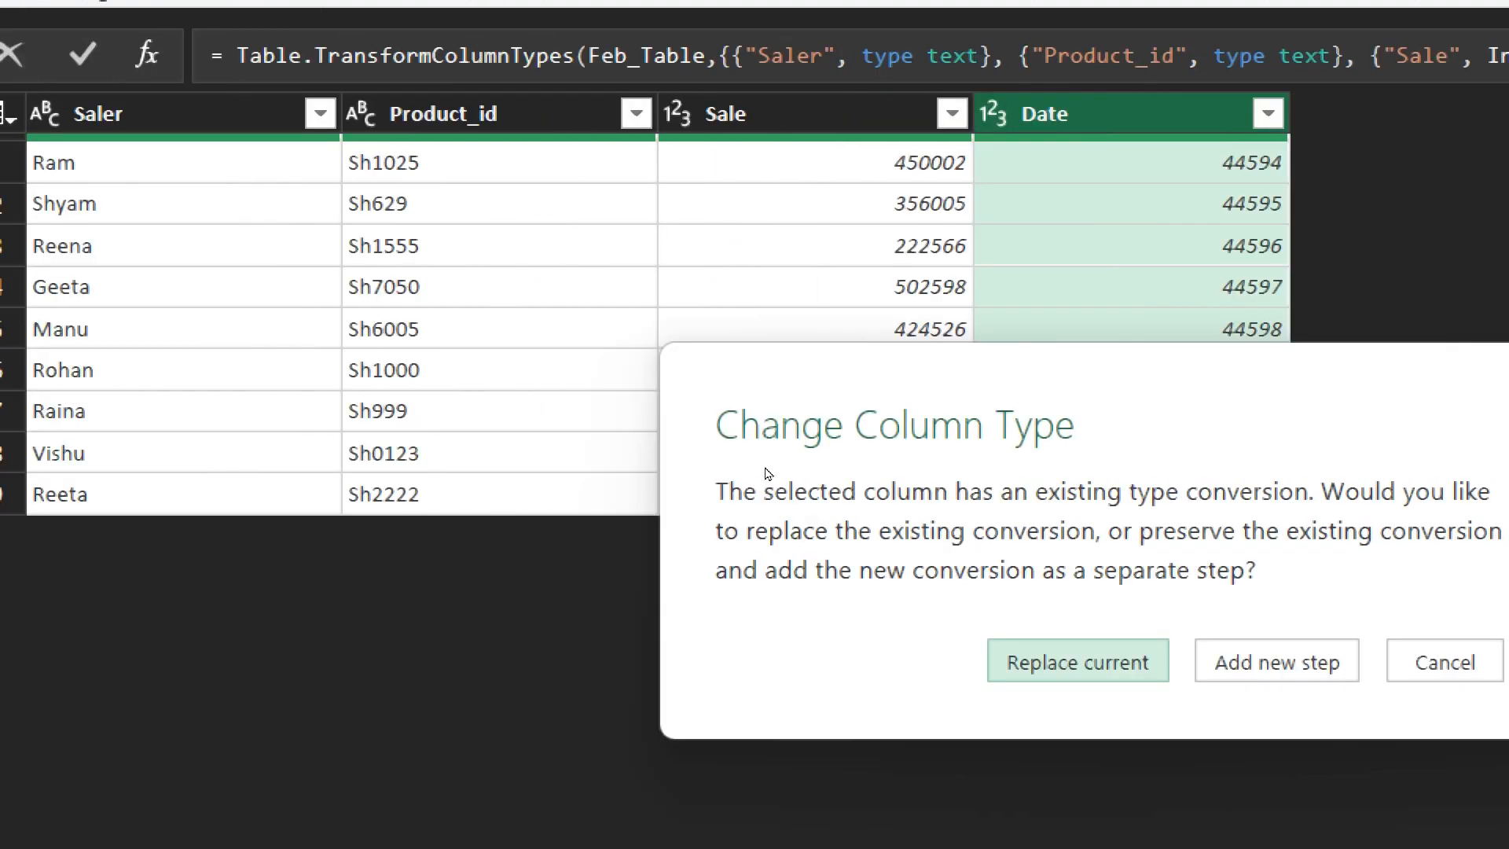
left_click(1077, 661)
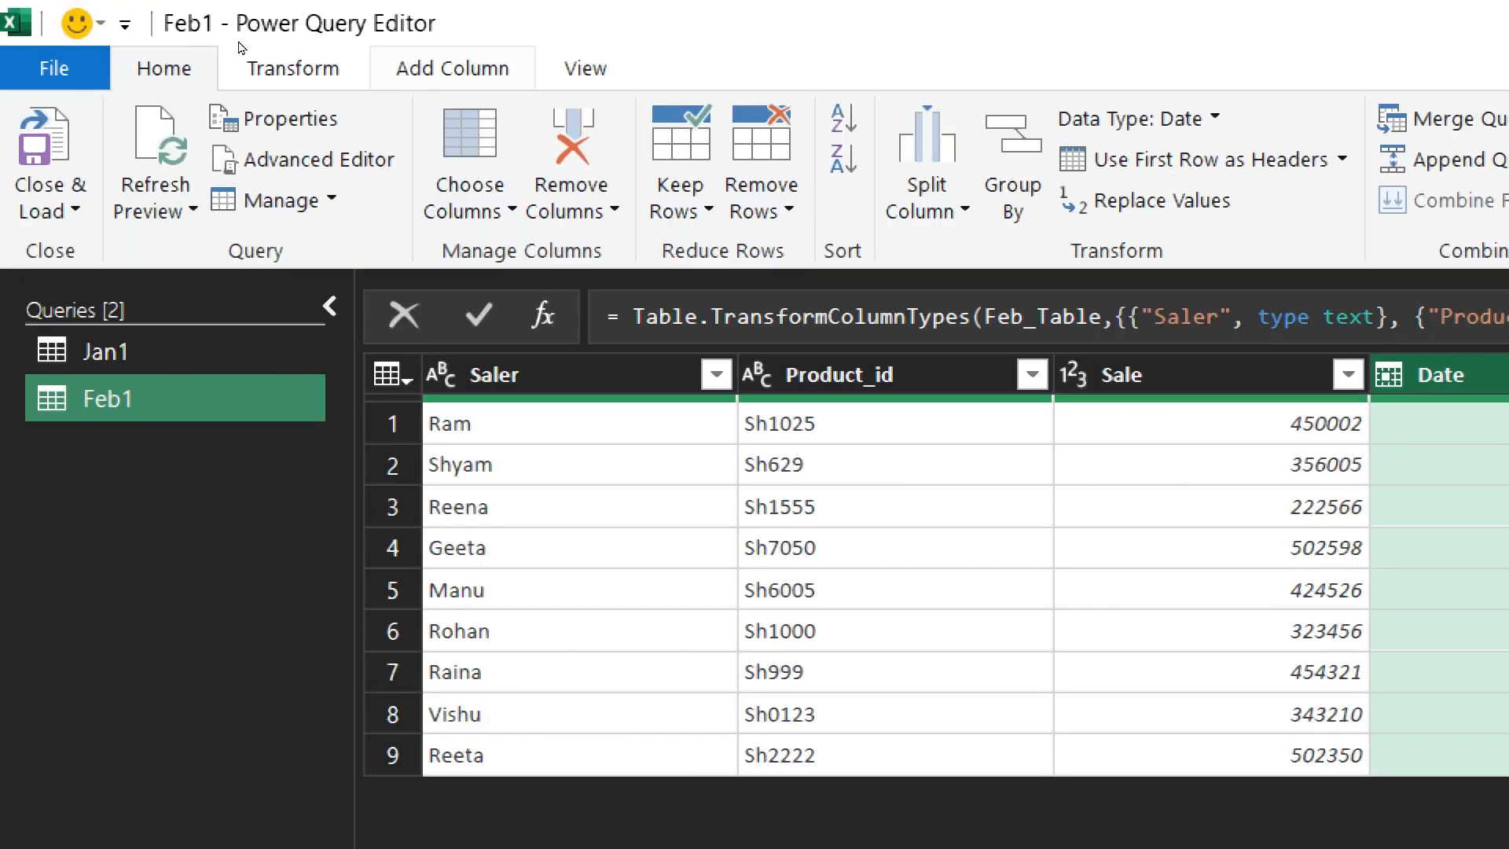
- Add a custom column named Month with the formula "feb" to the Feb1 query and load the query as Only Create Connection
left_click(452, 68)
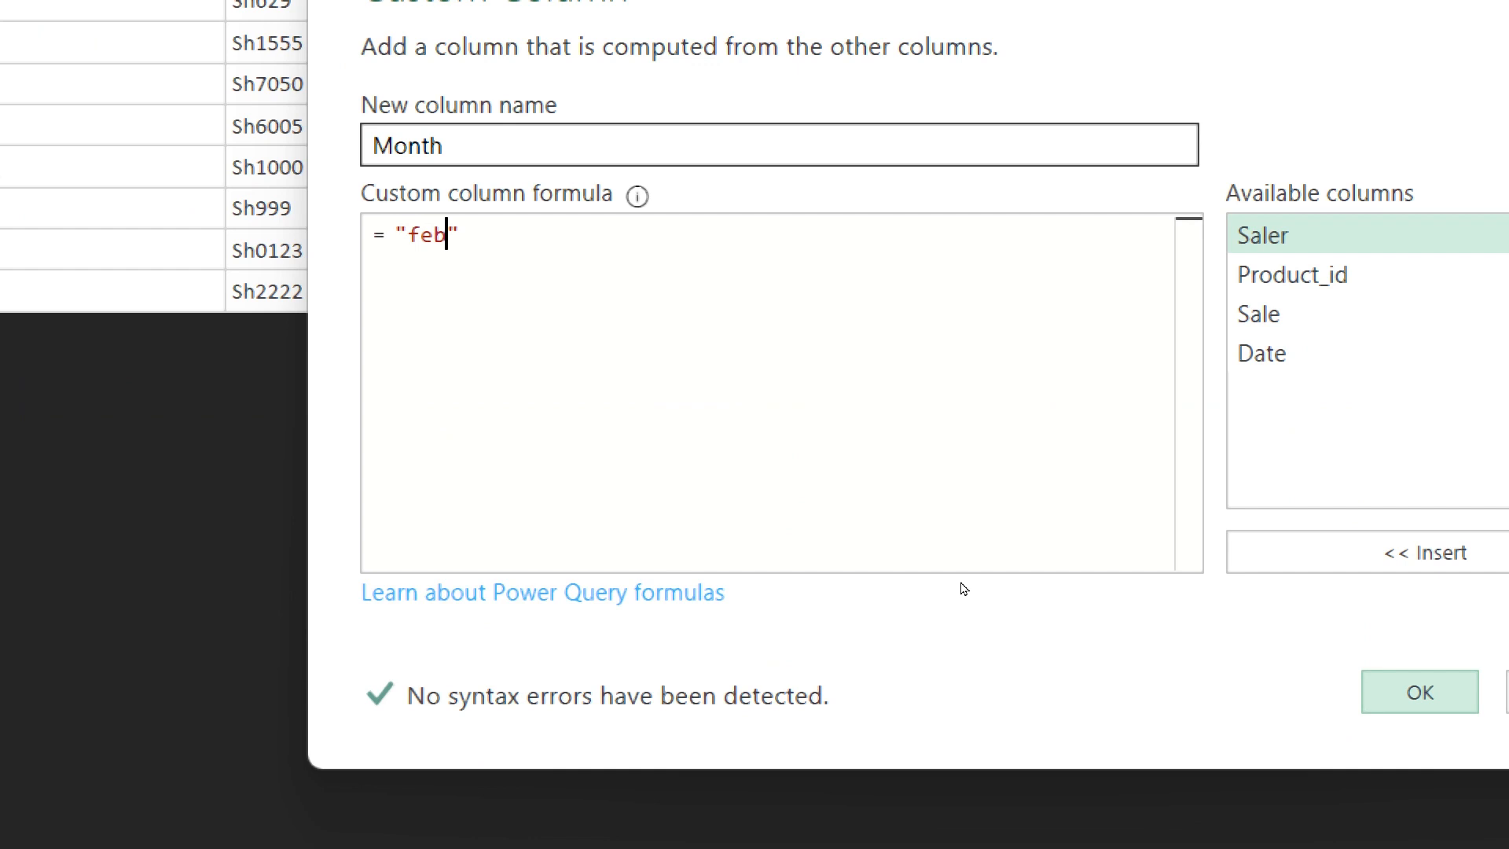
key("Return")
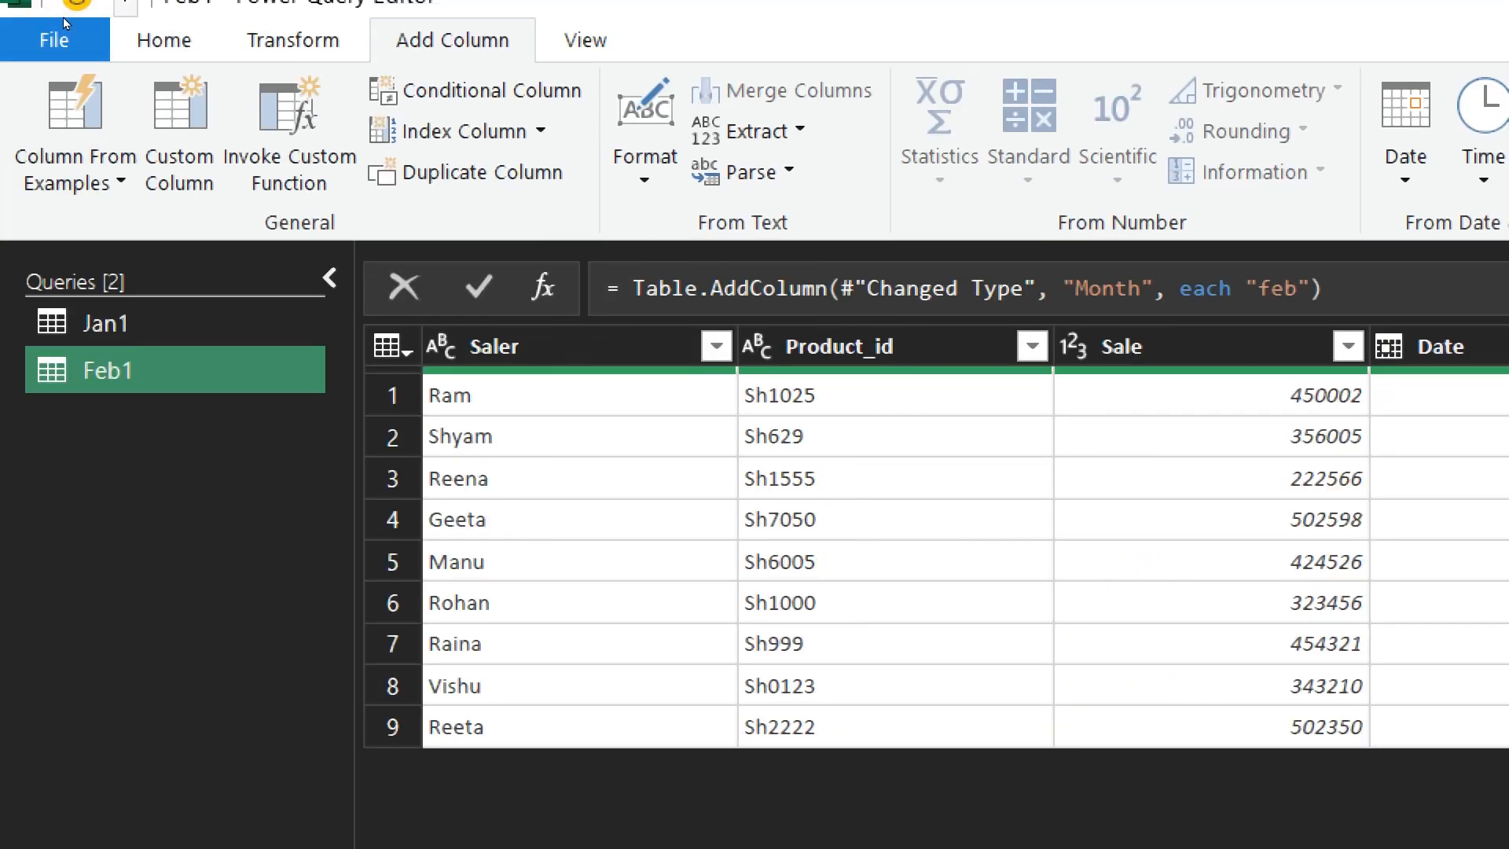
left_click(164, 3)
left_click(52, 174)
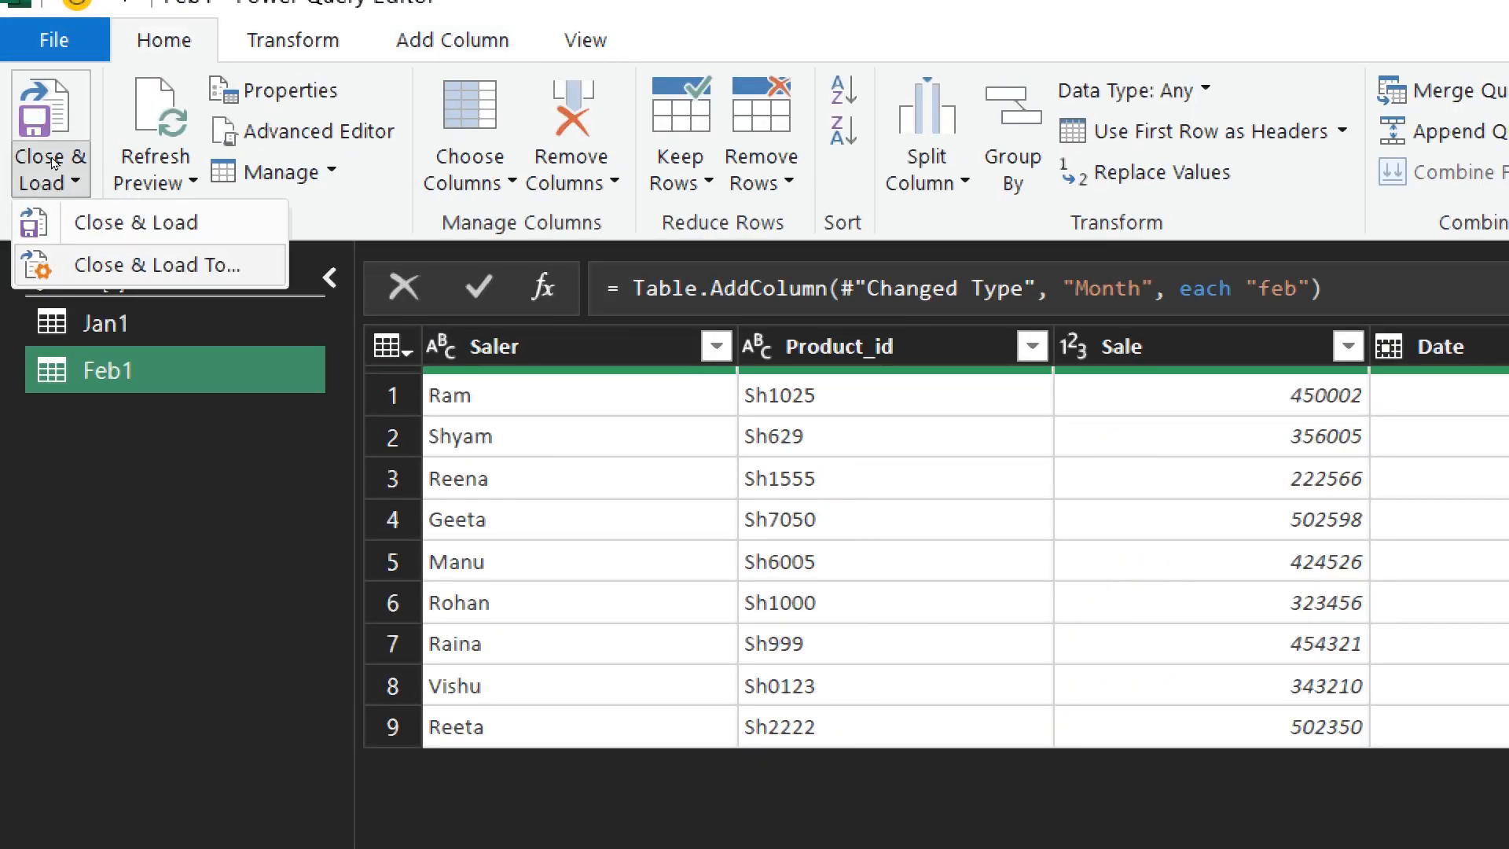
left_click(196, 263)
key("alt+o")
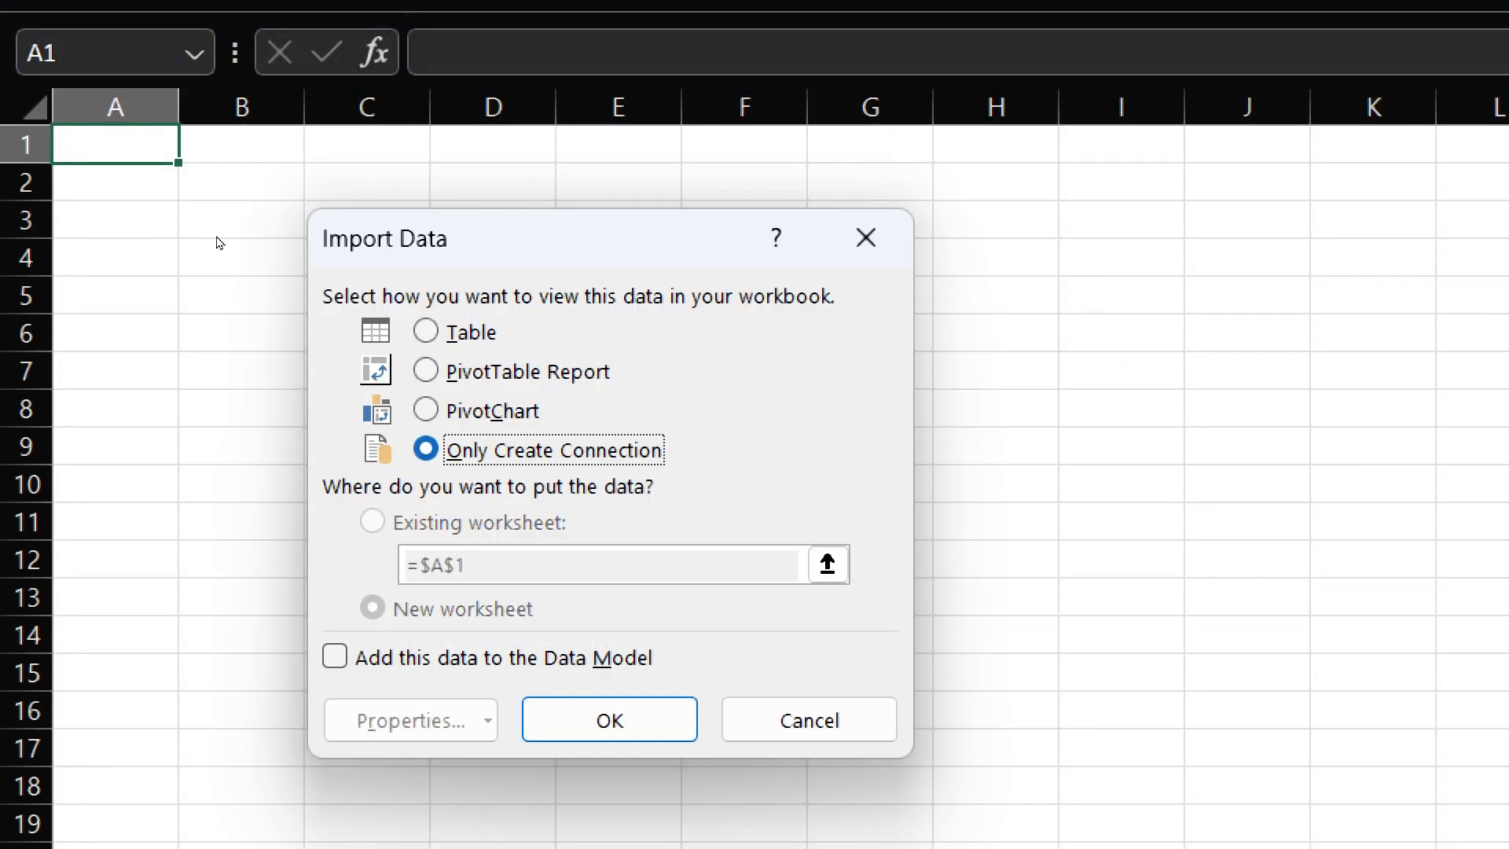
key("Return")
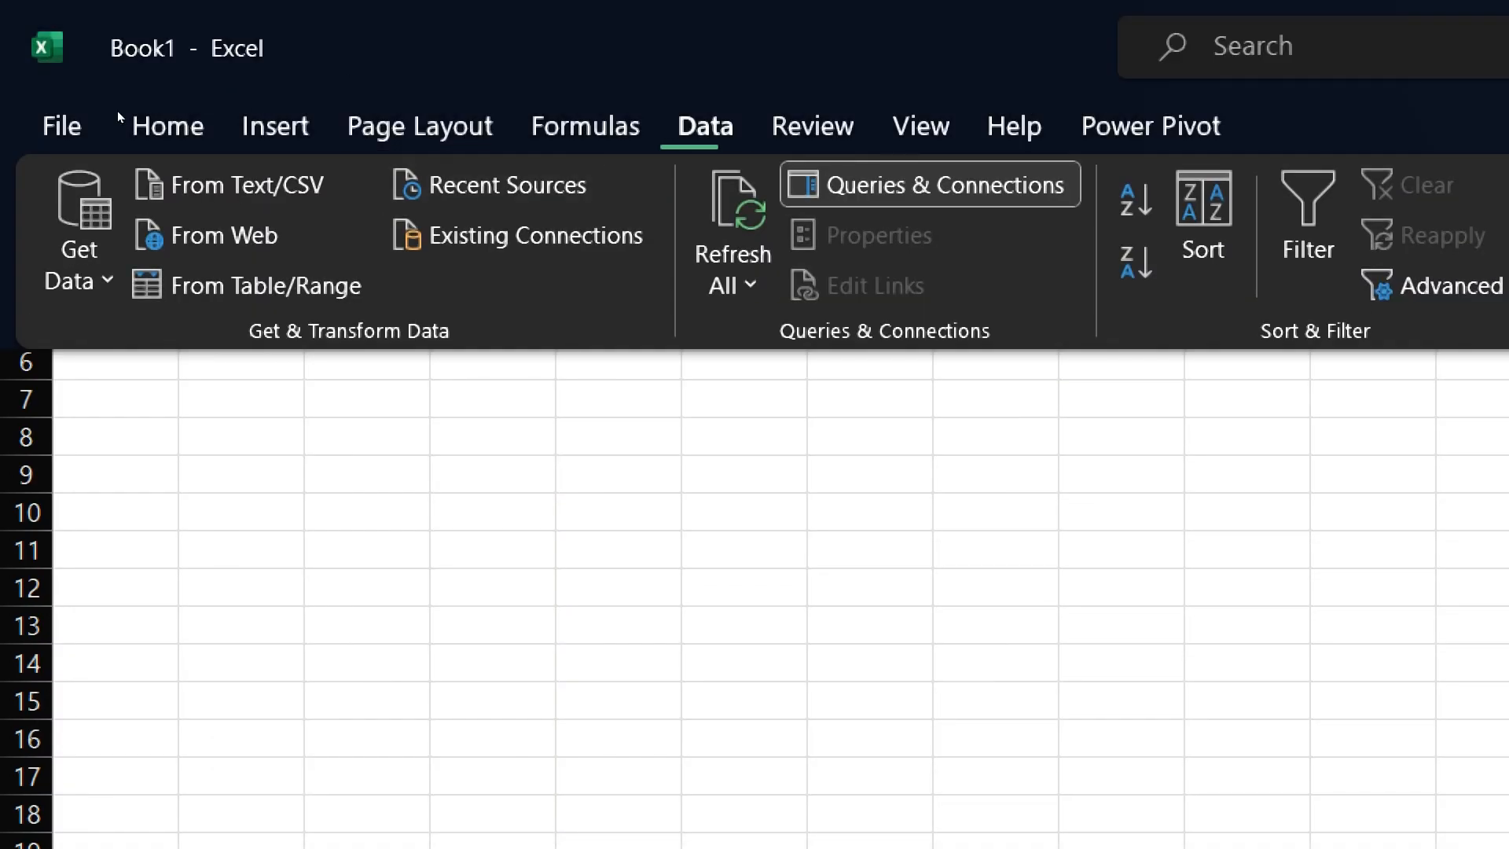
- Import the March workbook's March1 table for transformation and change its Date column to the Date type, replacing the current conversion
left_click(78, 236)
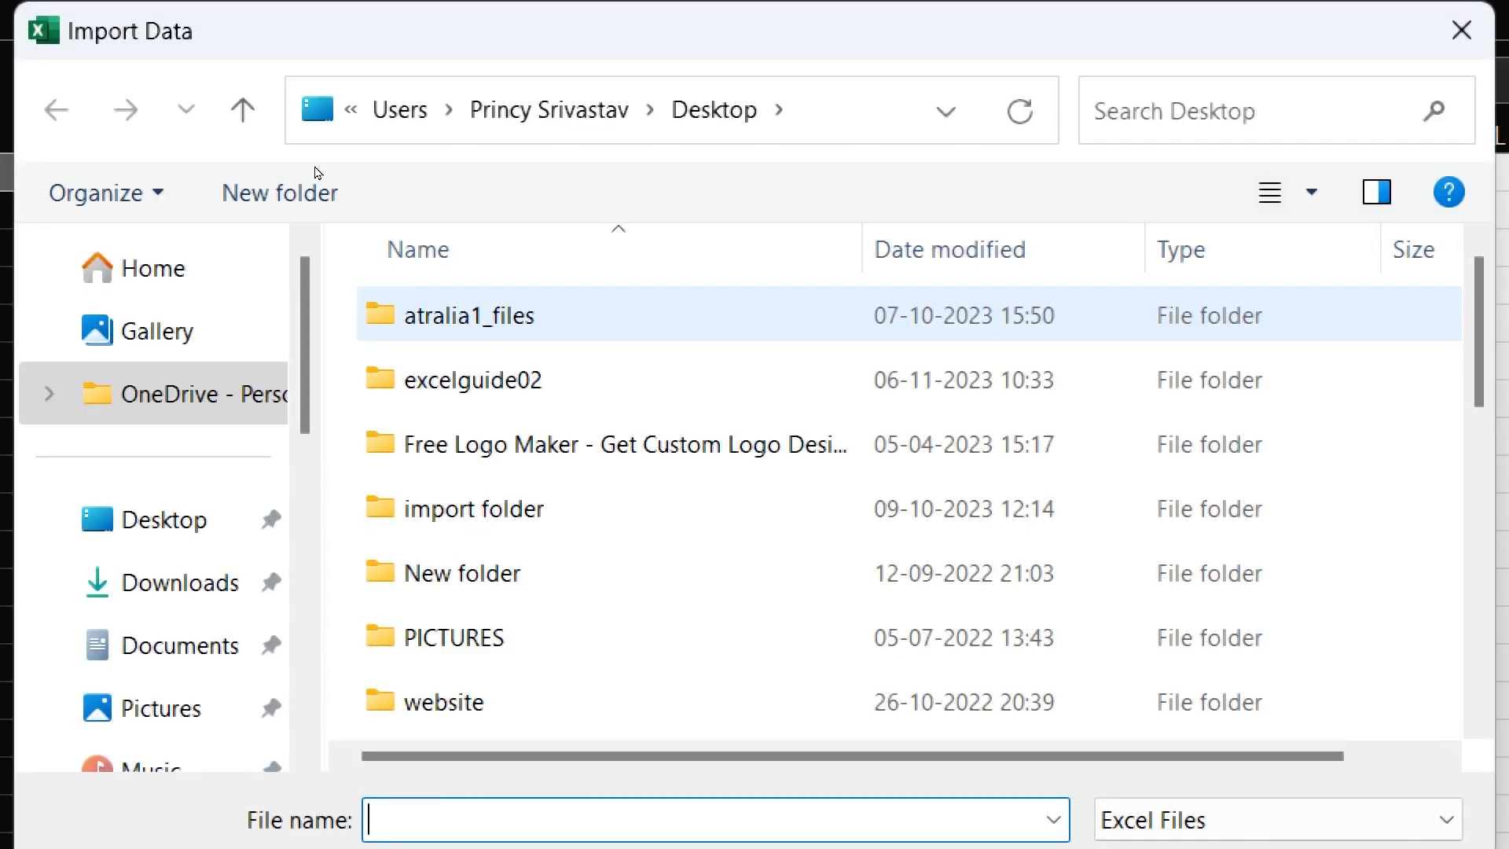
left_click(370, 791)
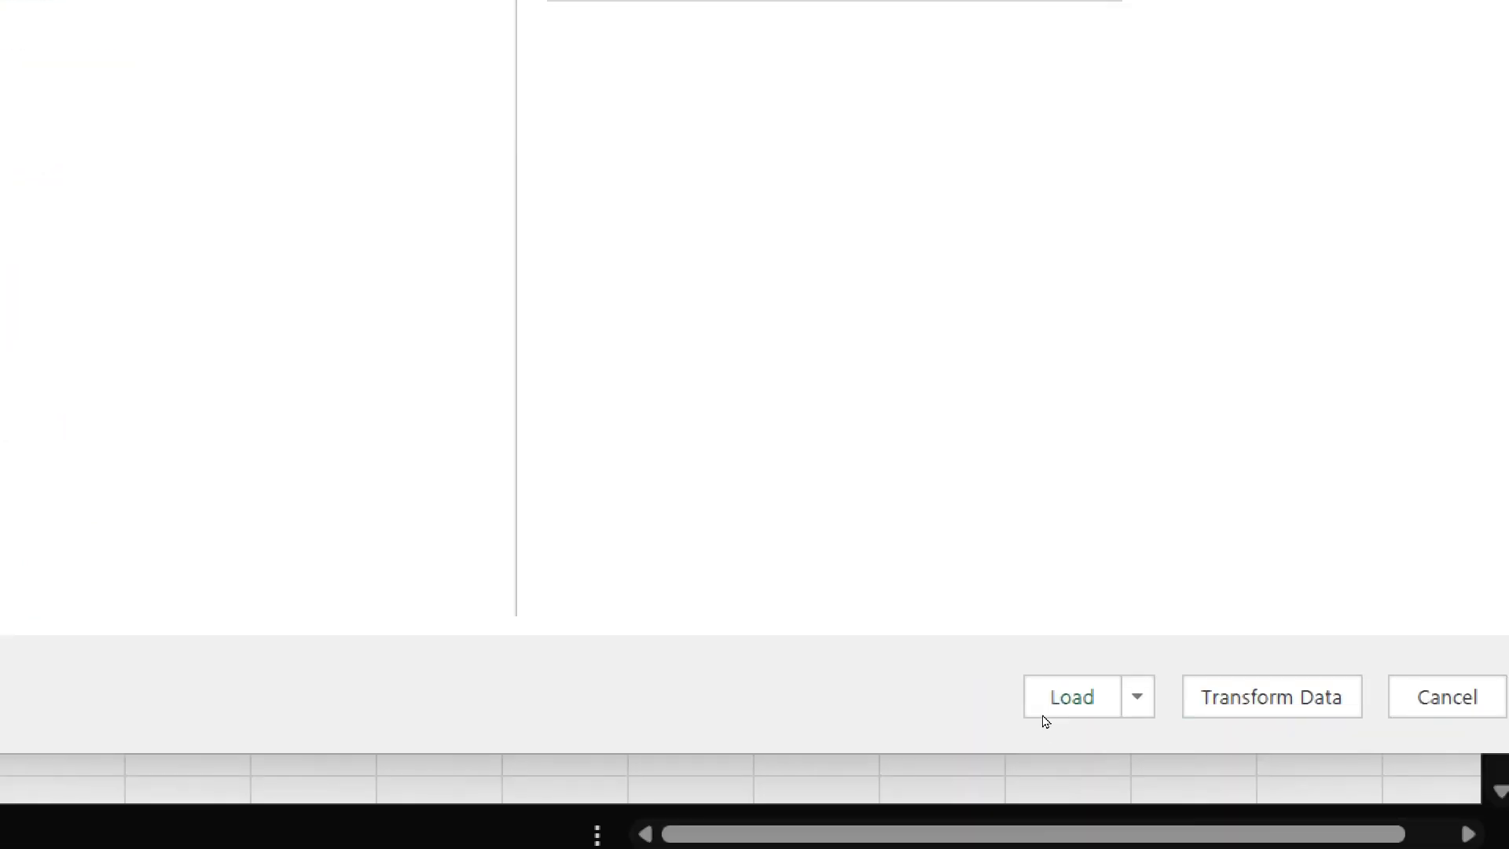
left_click(1043, 714)
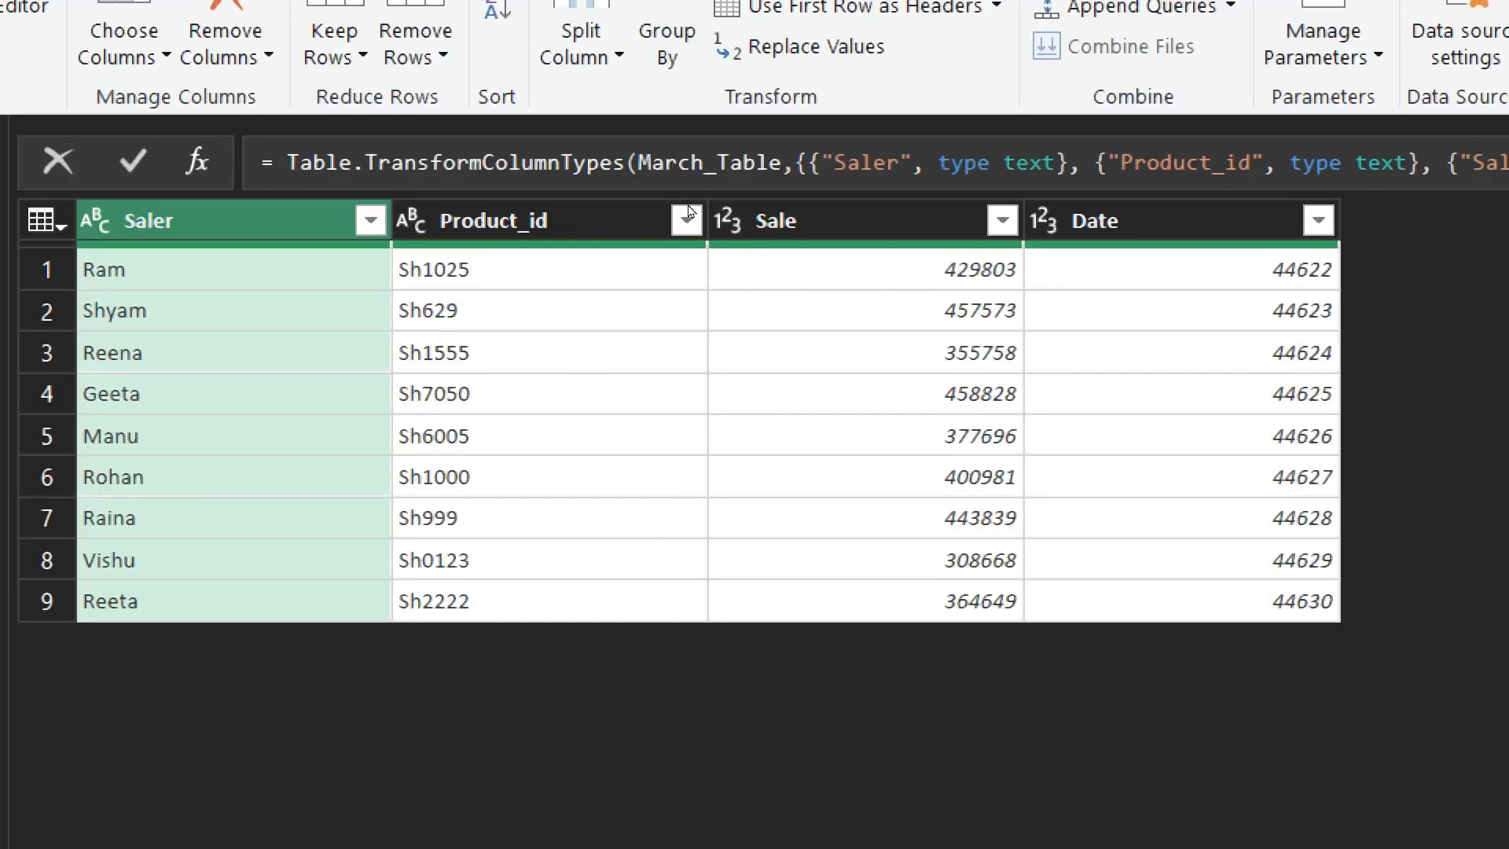
left_click(1075, 475)
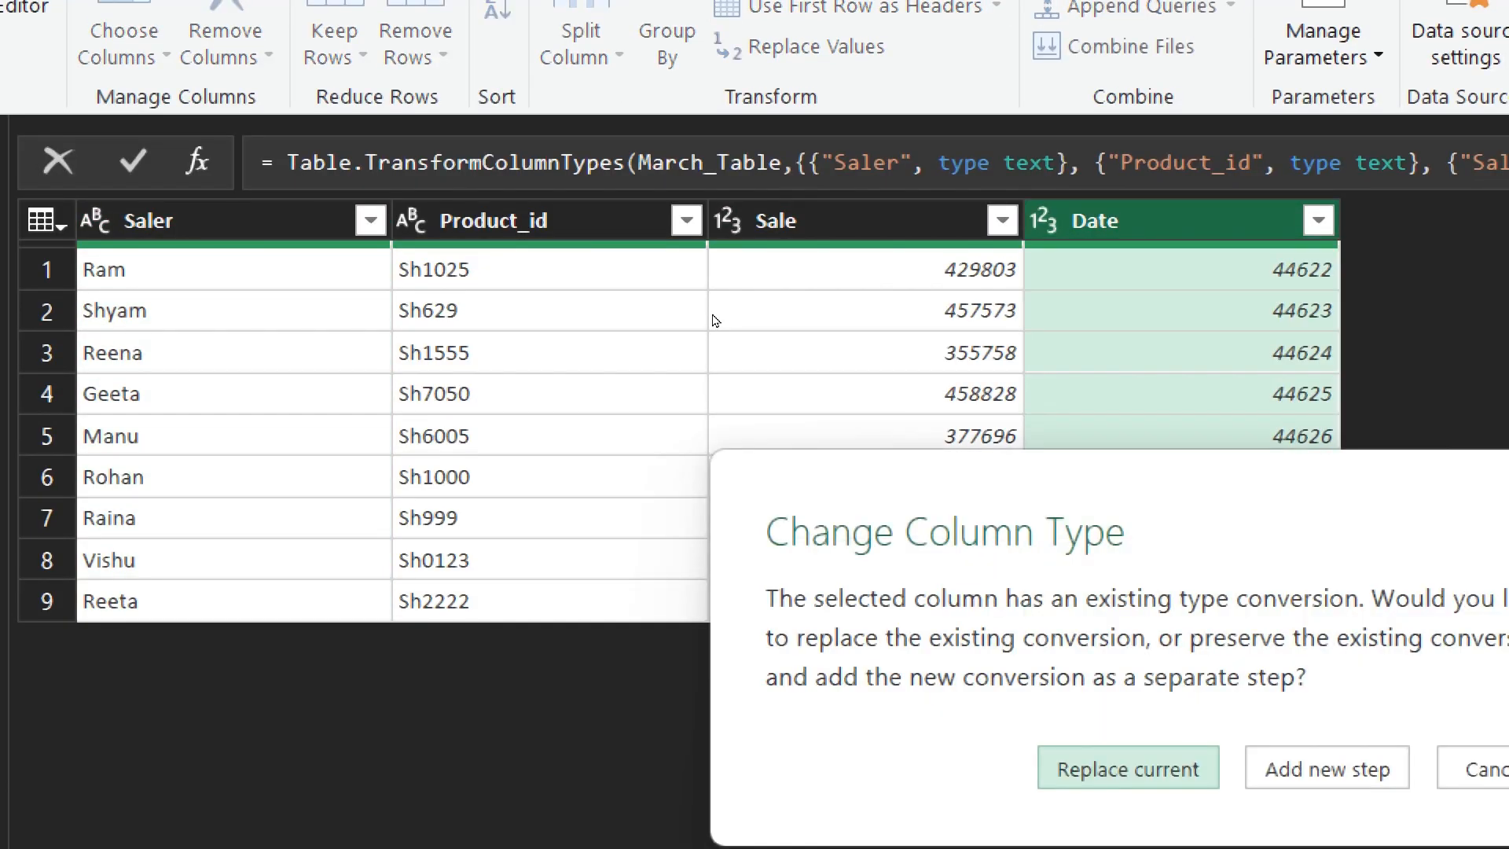
left_click(1132, 767)
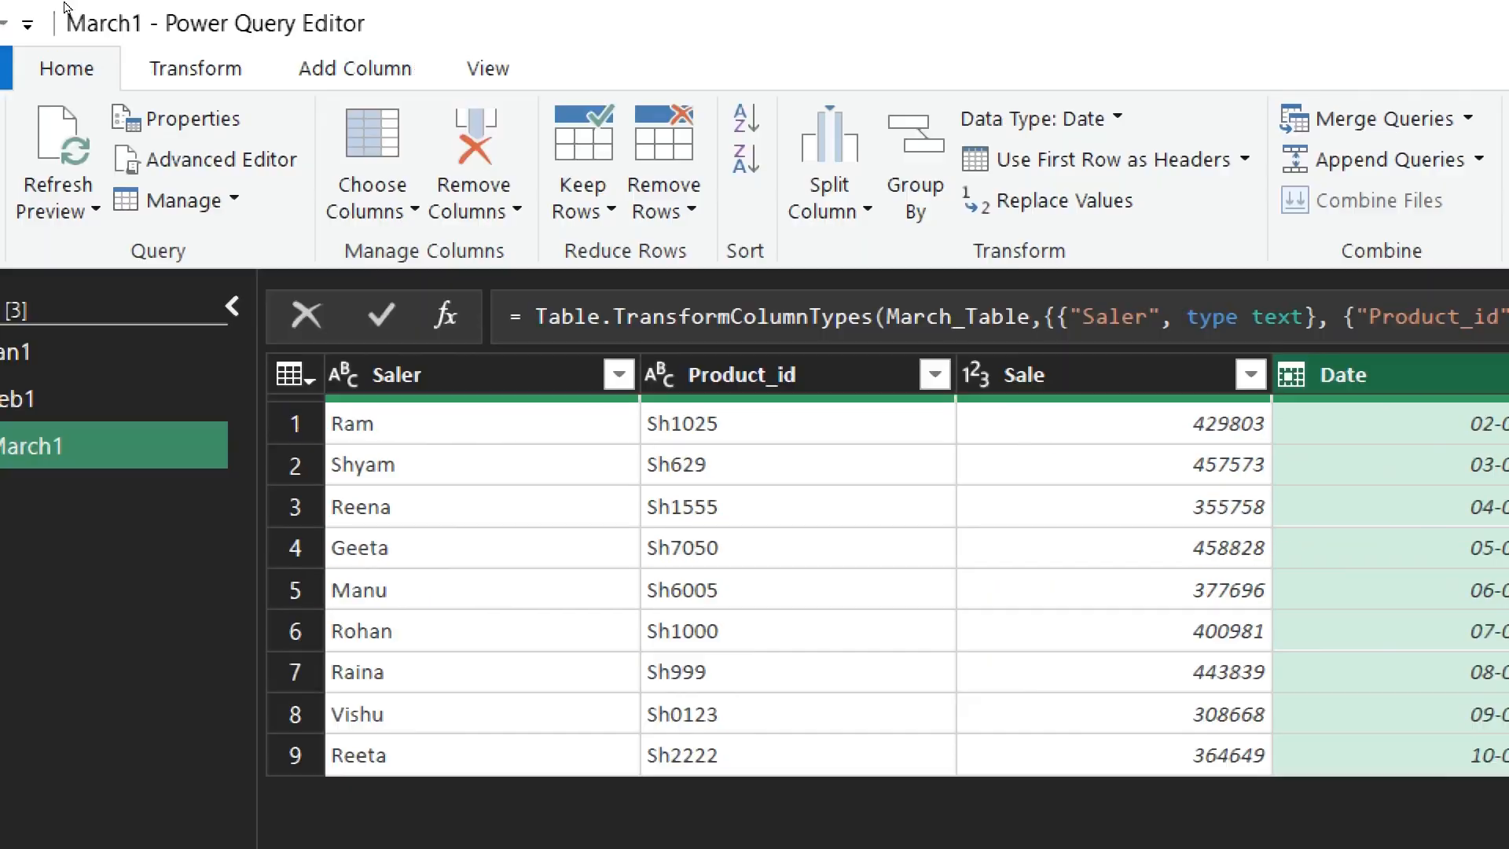
- Add a custom column named Month with the formula "March" to the March1 query
left_click(324, 68)
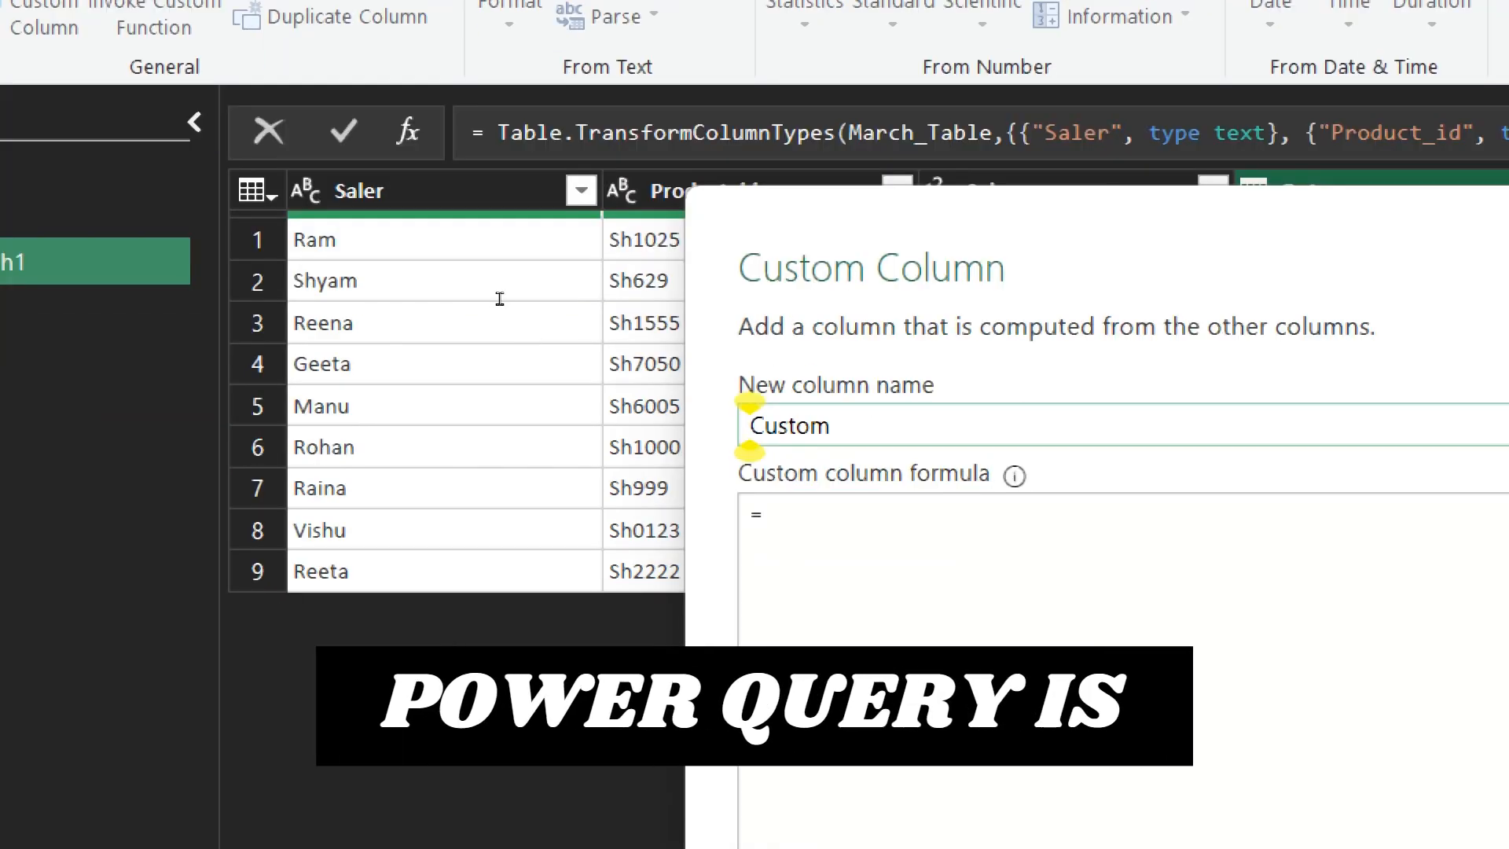
type("Mon")
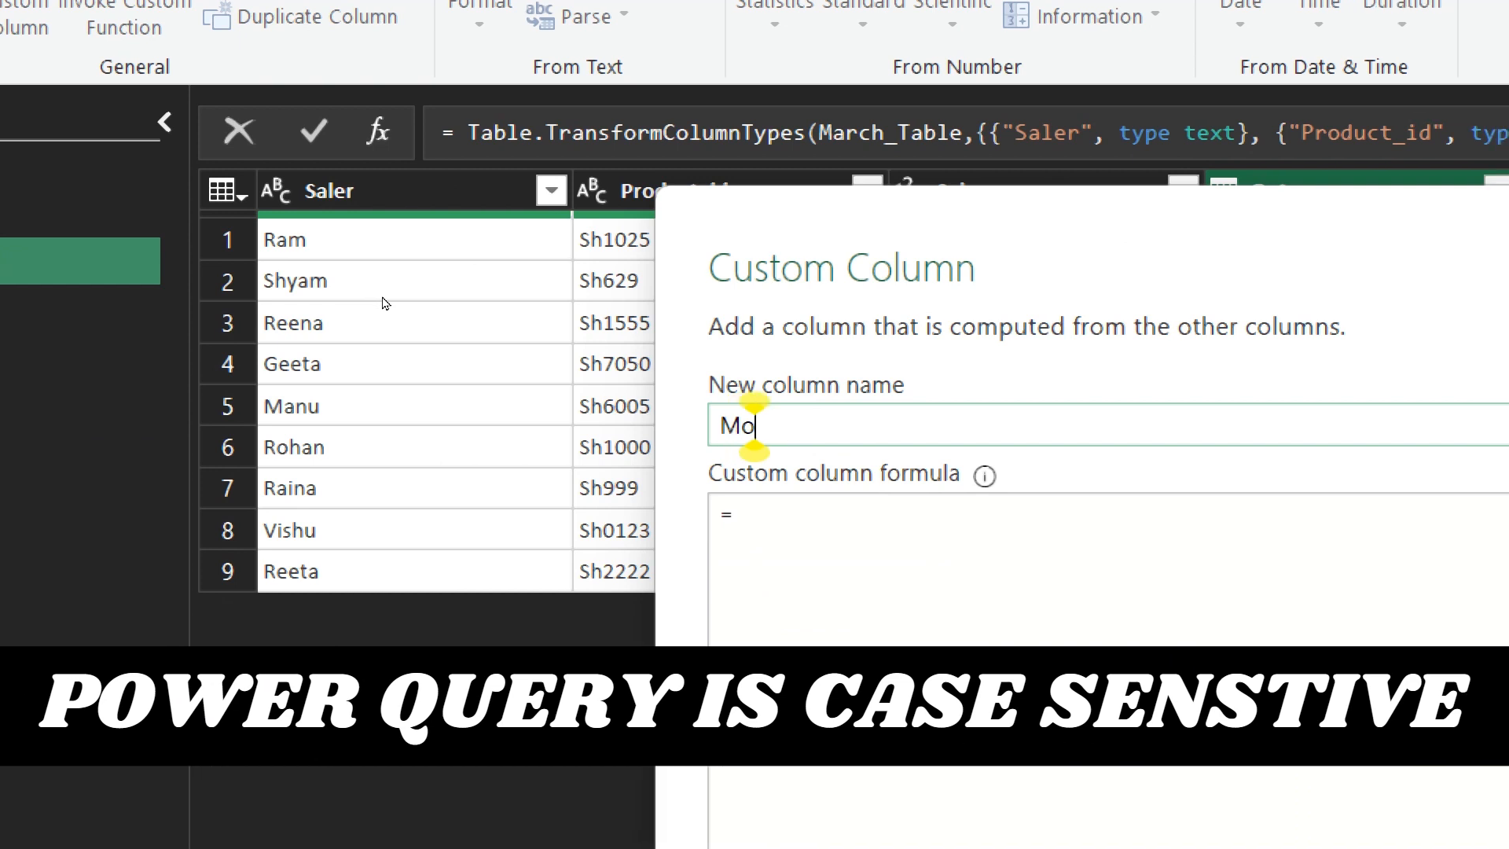
type("th")
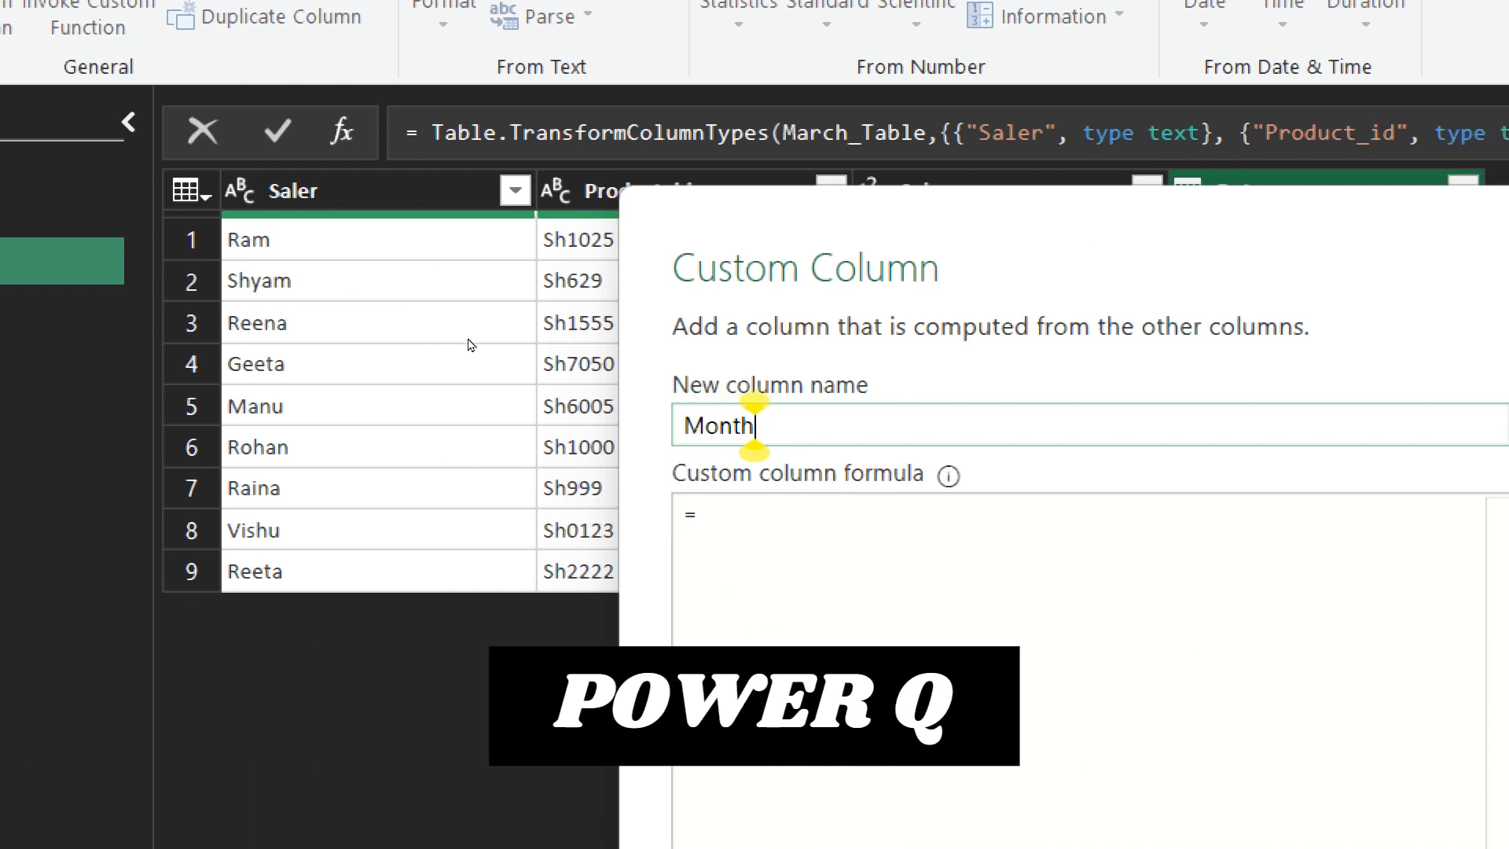
key("Tab")
type("\"")
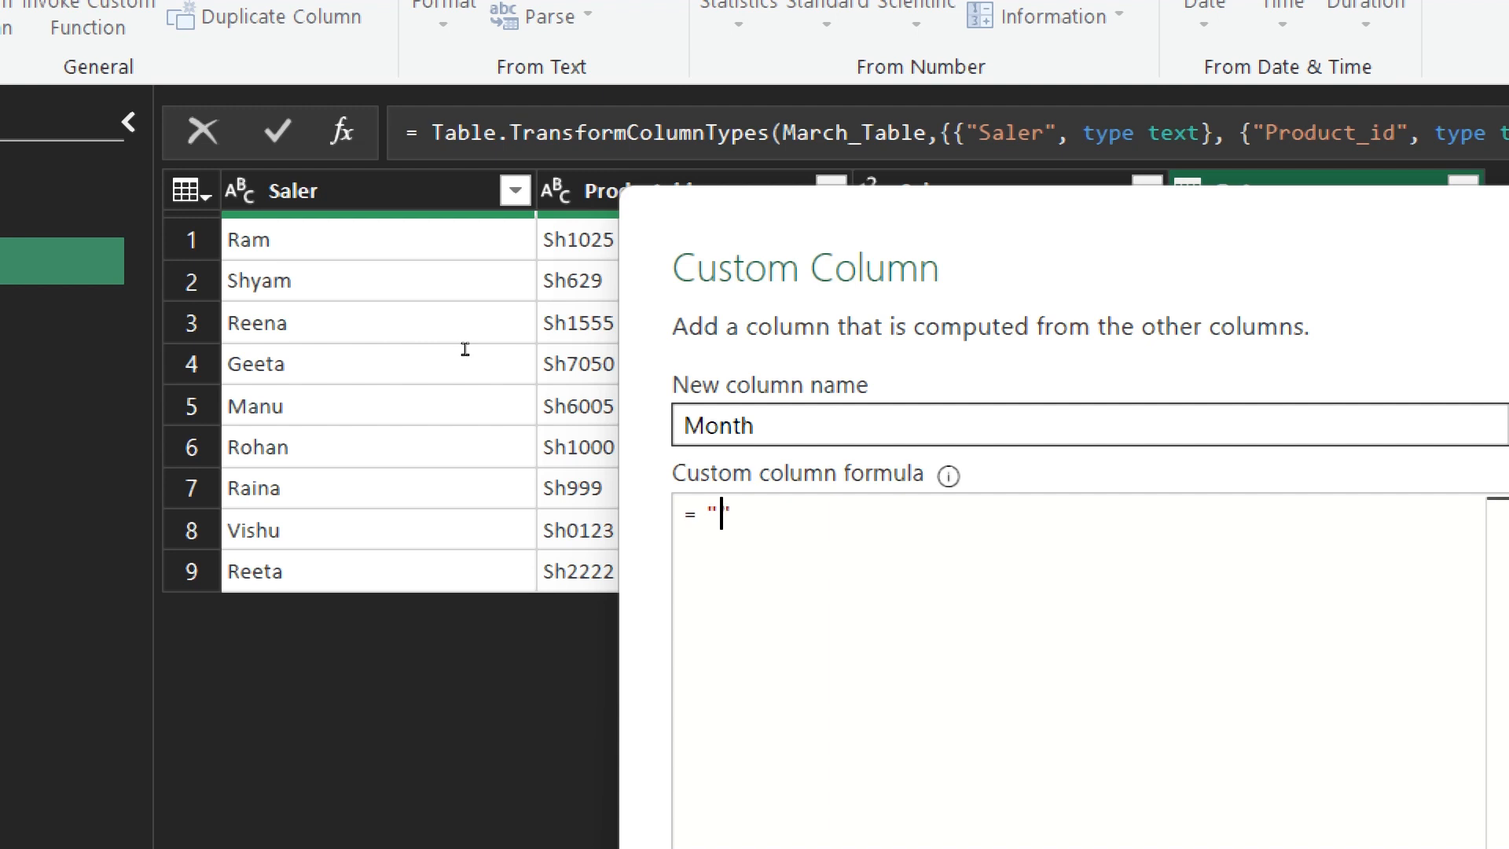
type("March")
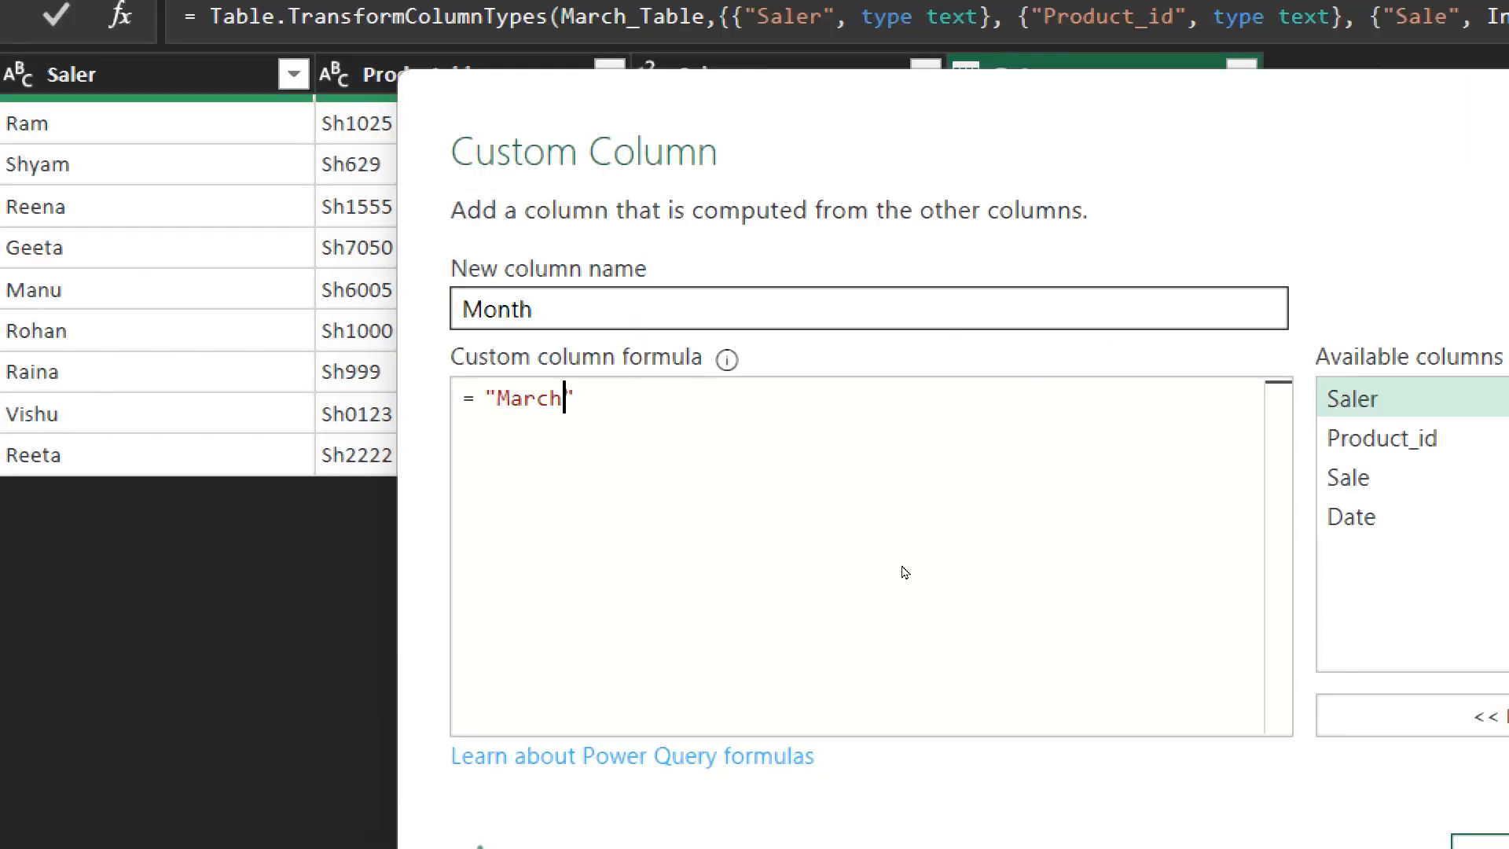
left_click(1412, 812)
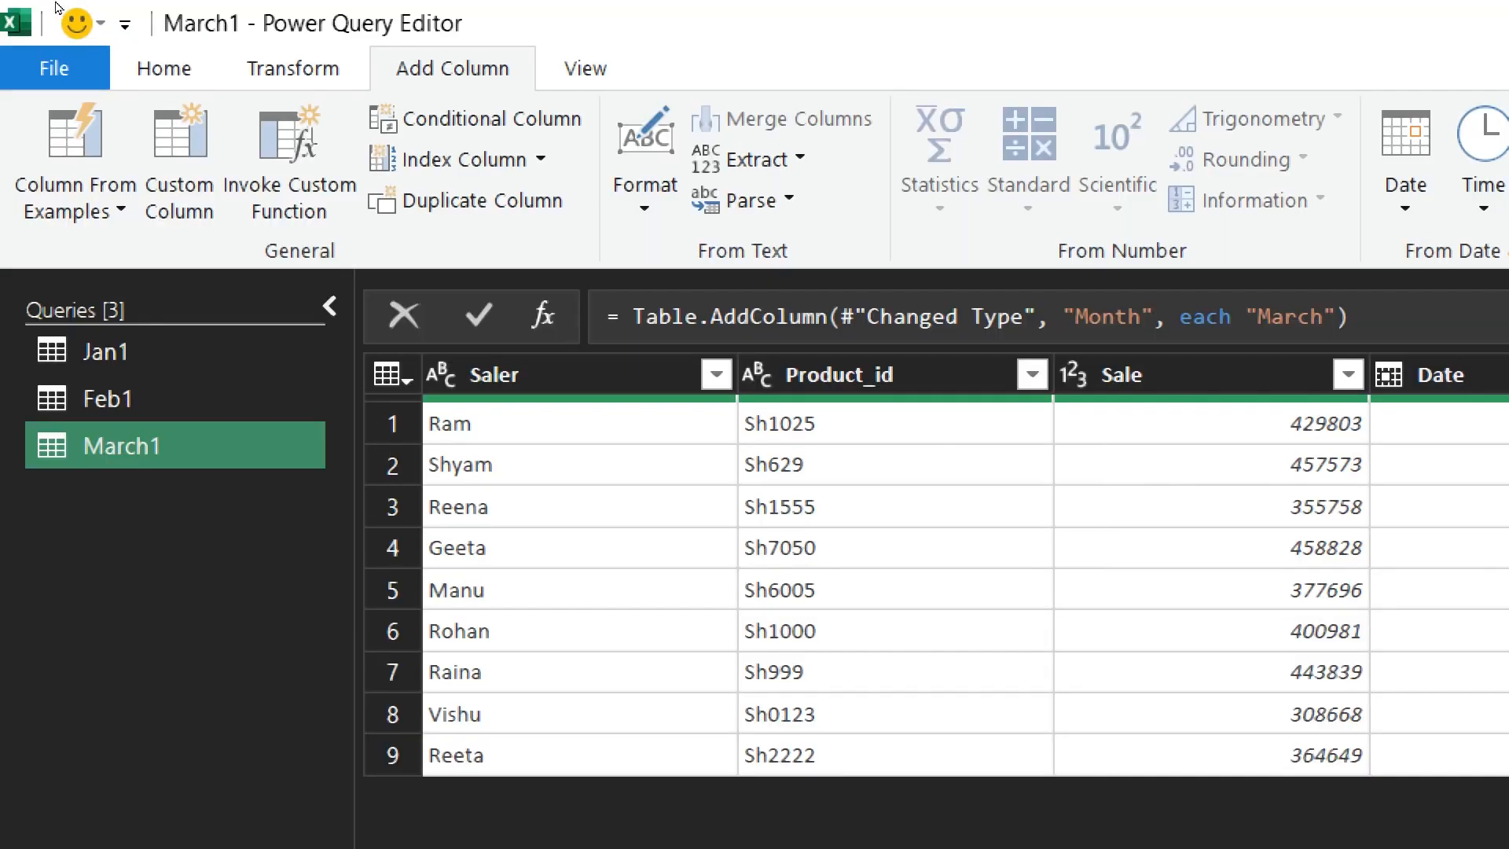
- Close the query editor and load the March1 query as Only Create Connection
left_click(163, 68)
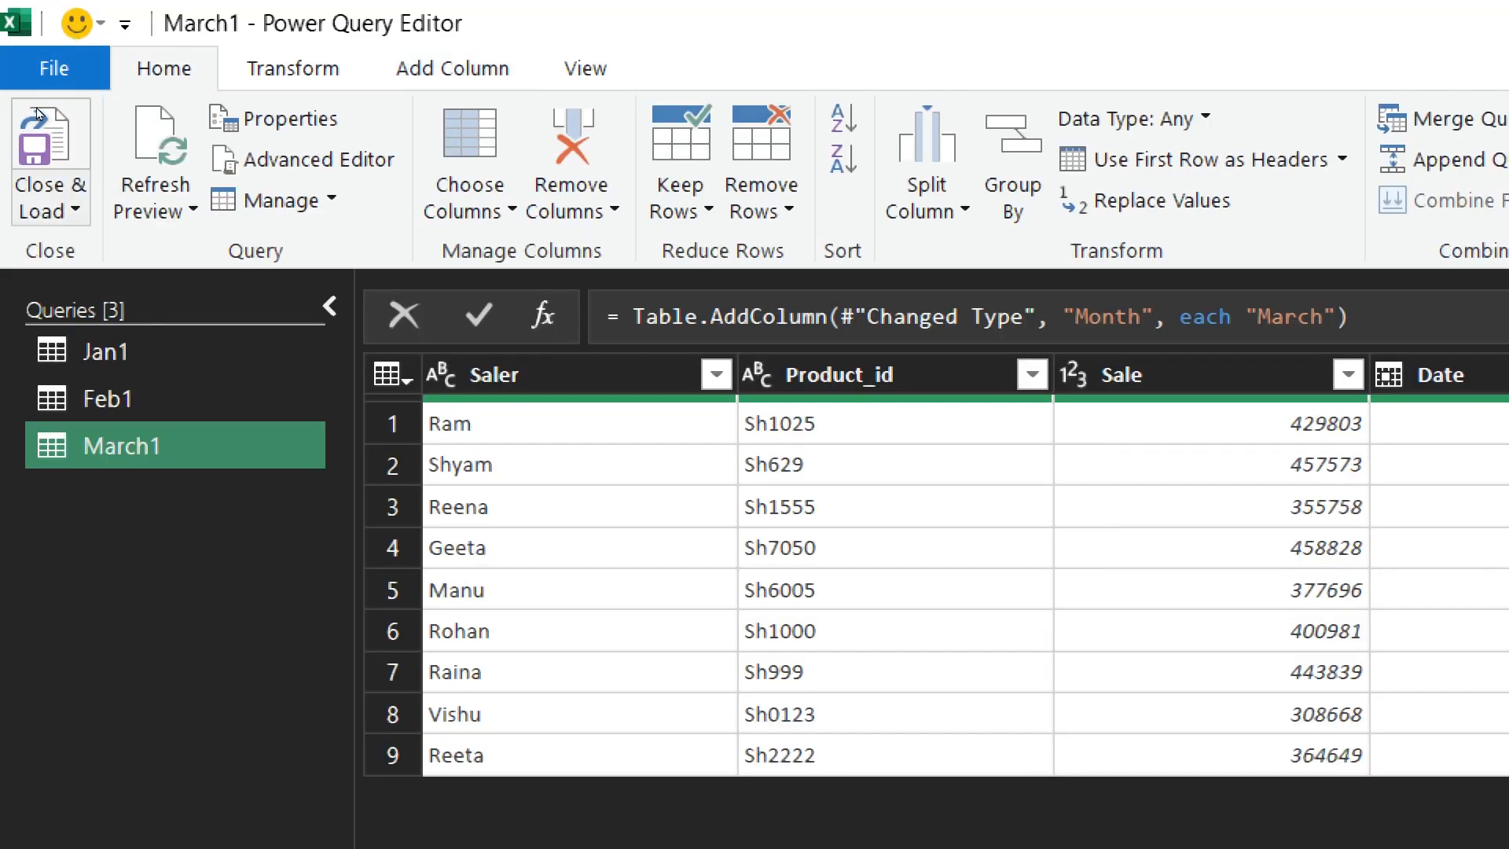
left_click(50, 211)
left_click(63, 293)
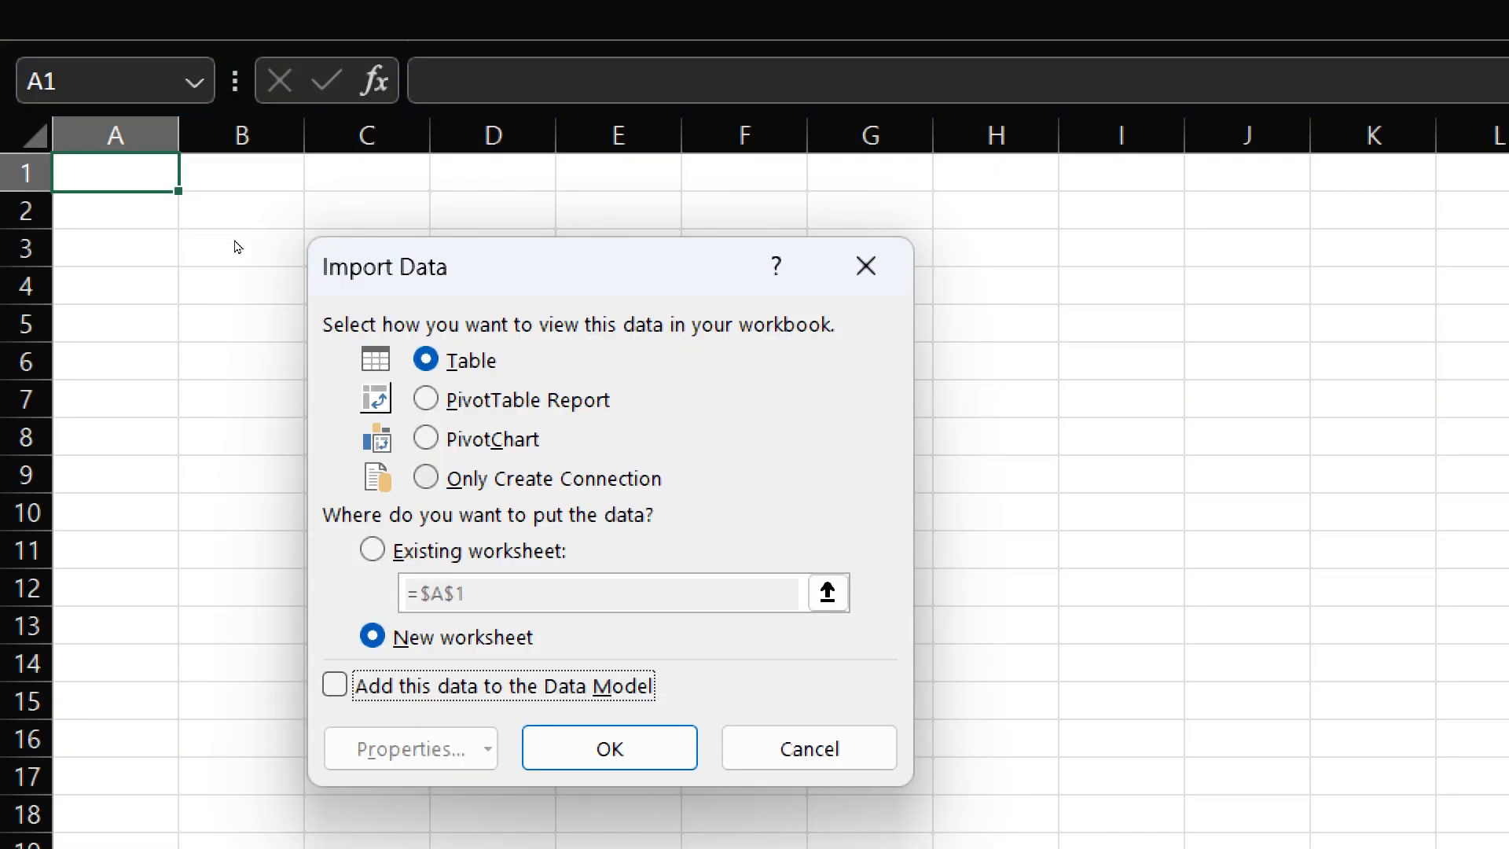
key("o")
key("Return")
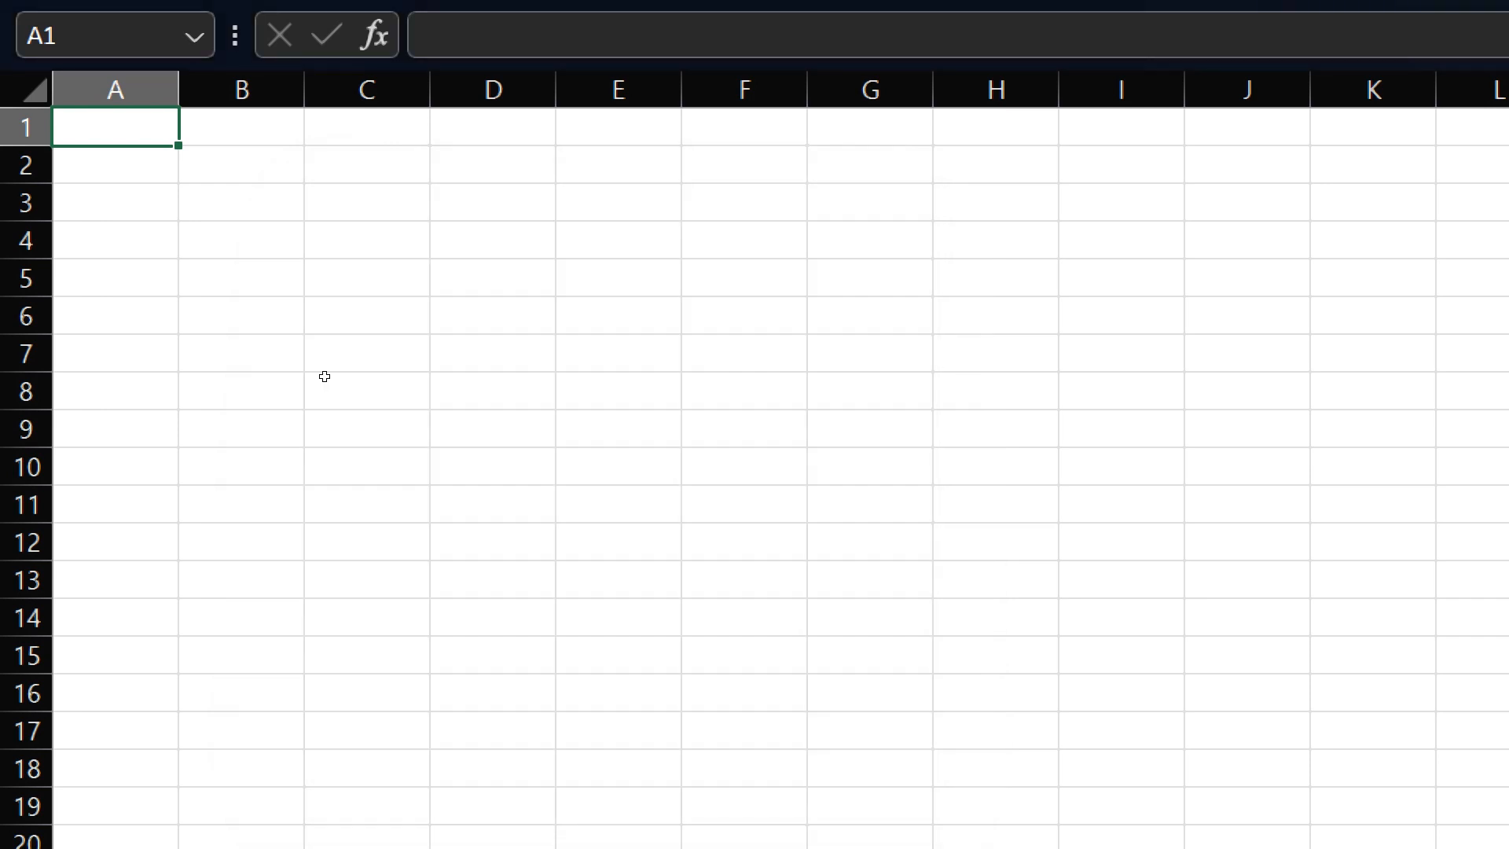
- Append the Jan1, Feb1 and March1 queries into a single table with the Three or more tables option
left_click(21, 8)
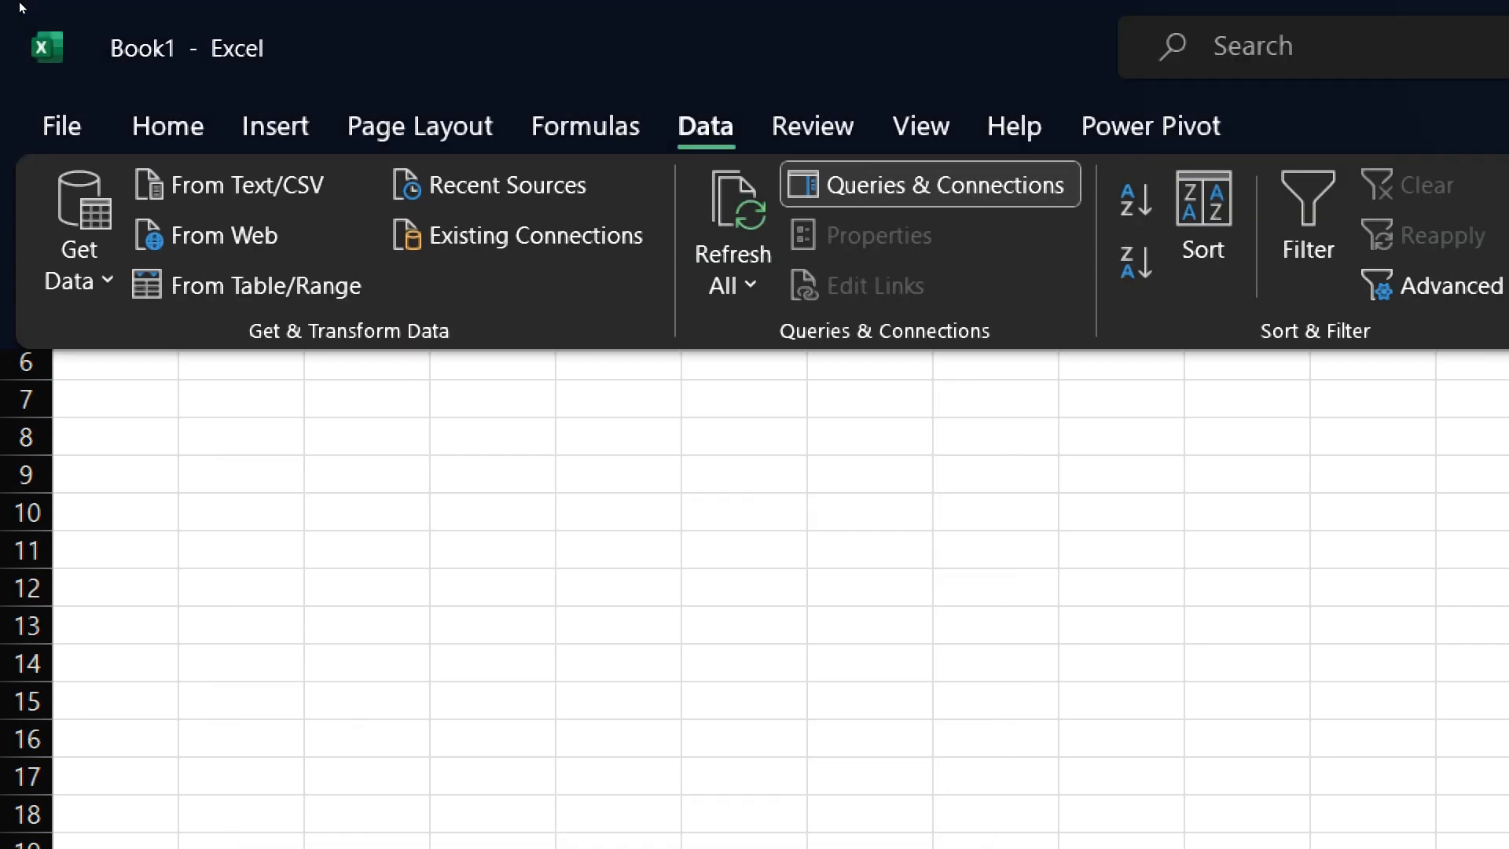
left_click(63, 181)
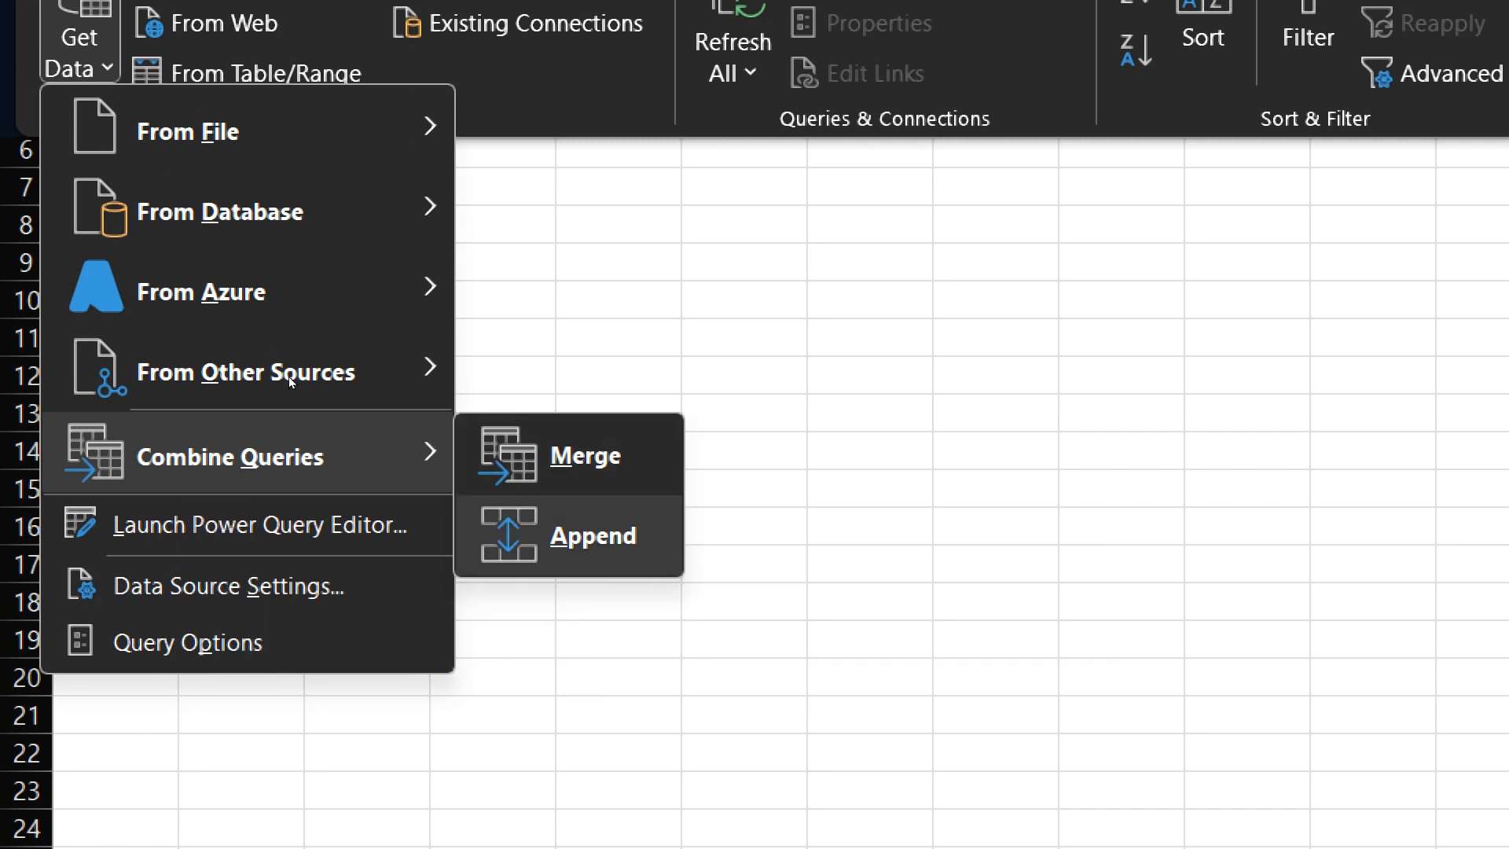
left_click(593, 535)
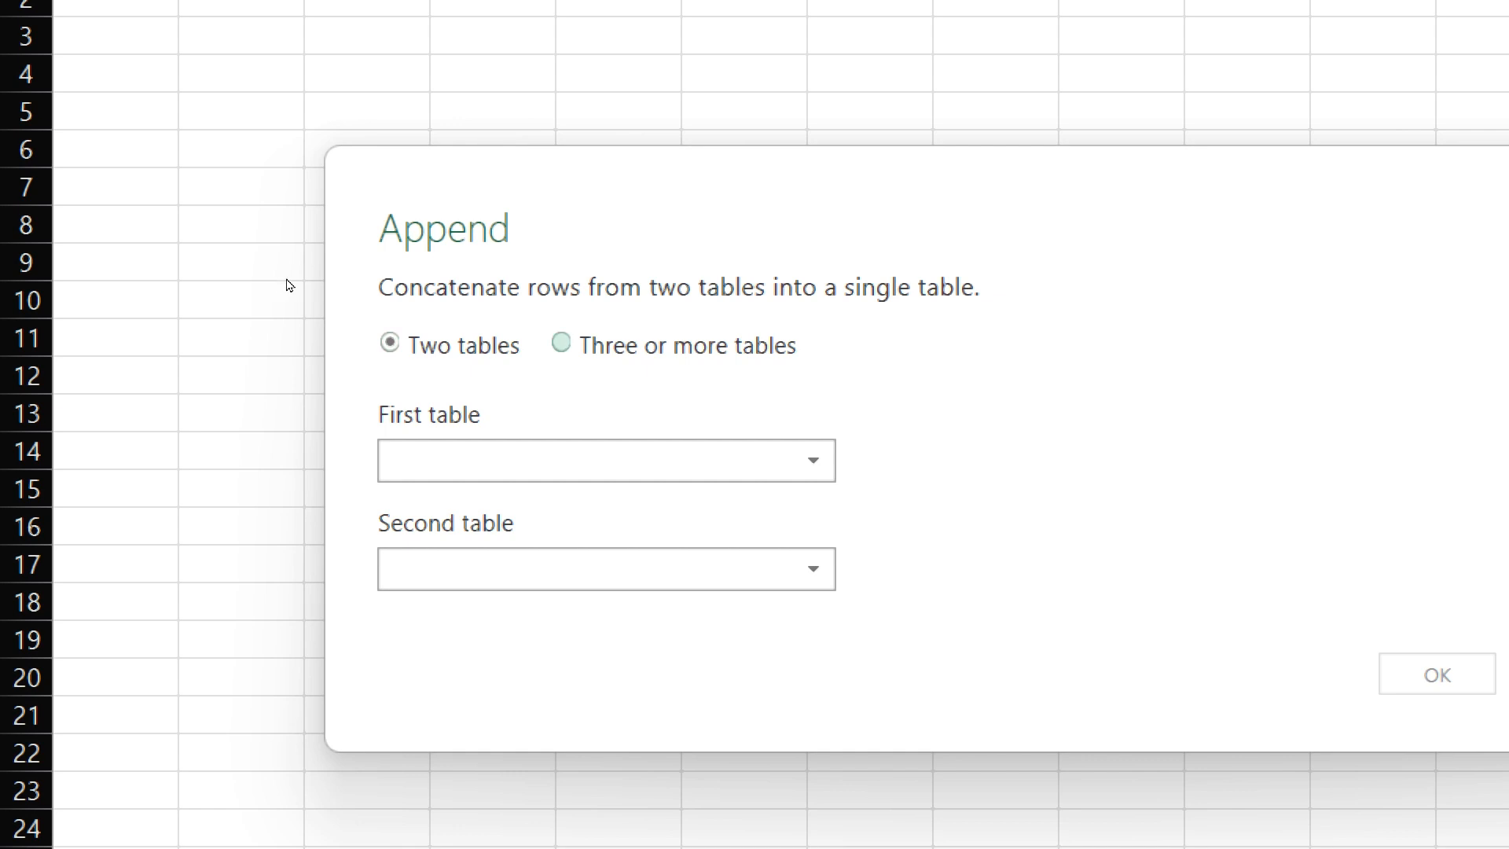
left_click(561, 343)
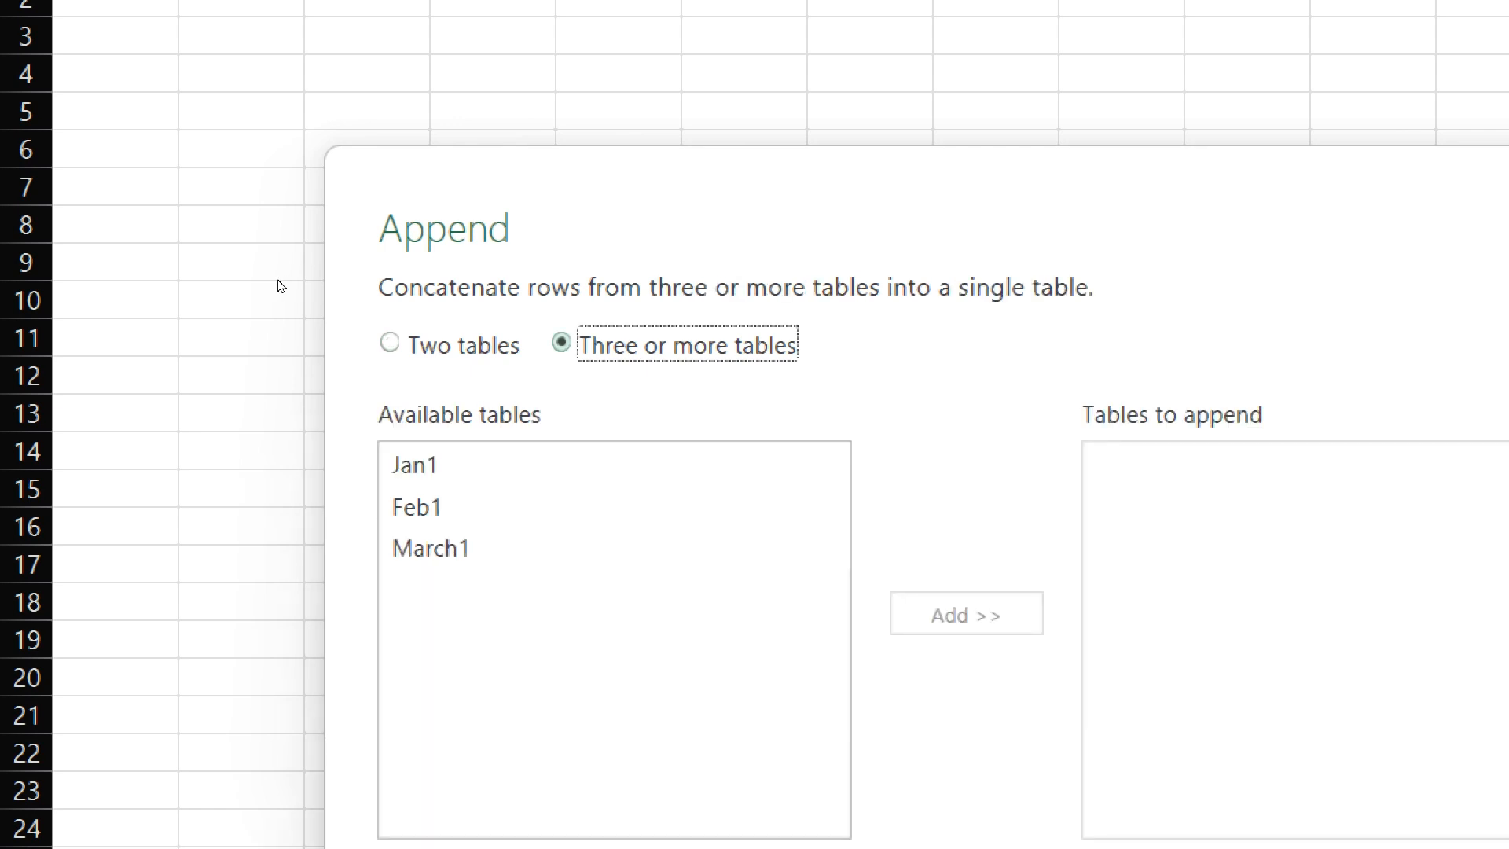
left_click(414, 464)
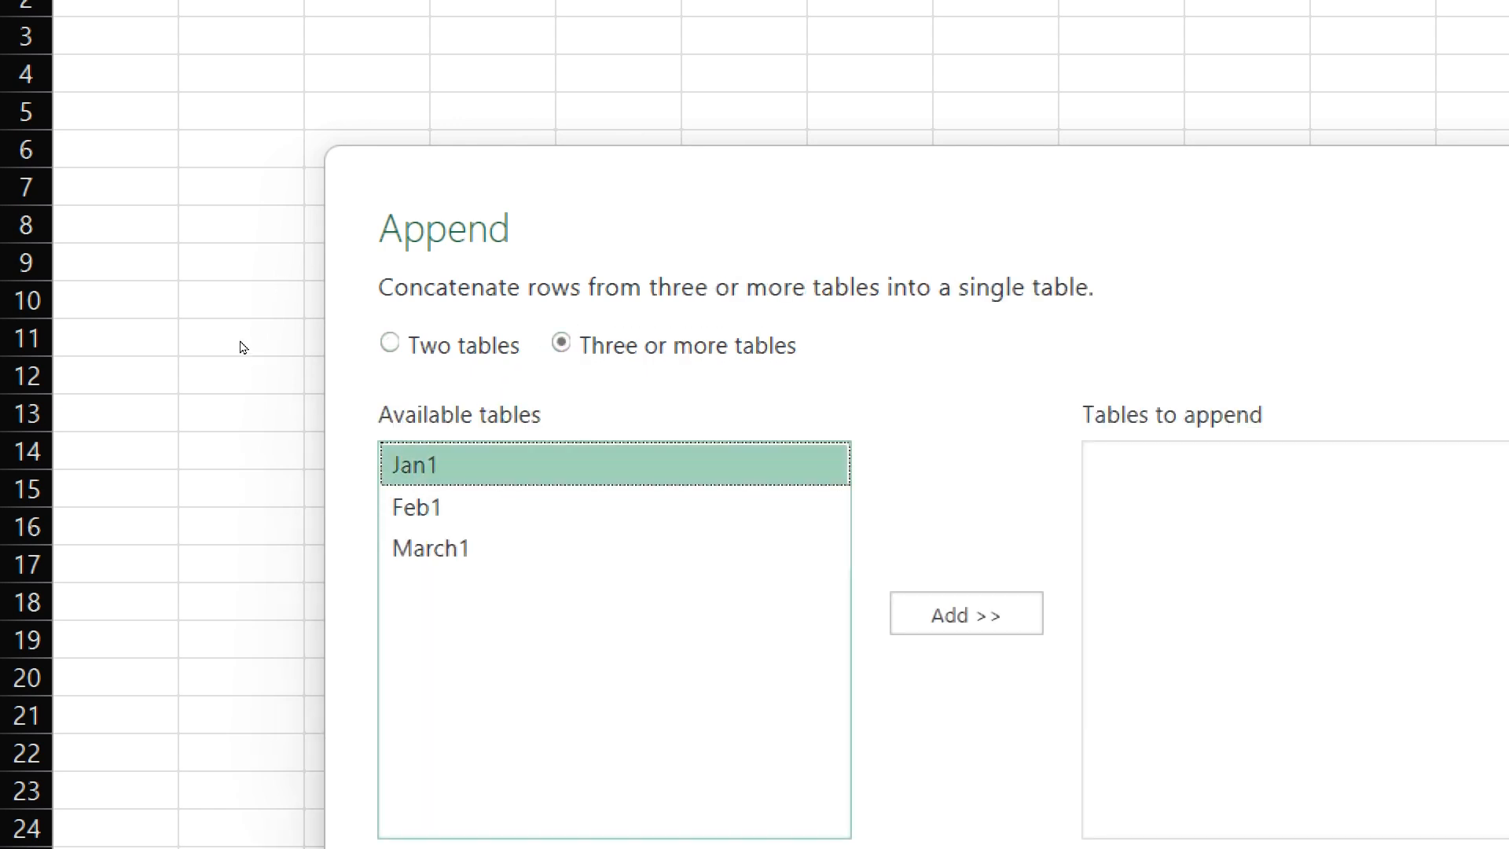
left_click(967, 613)
left_click(417, 507)
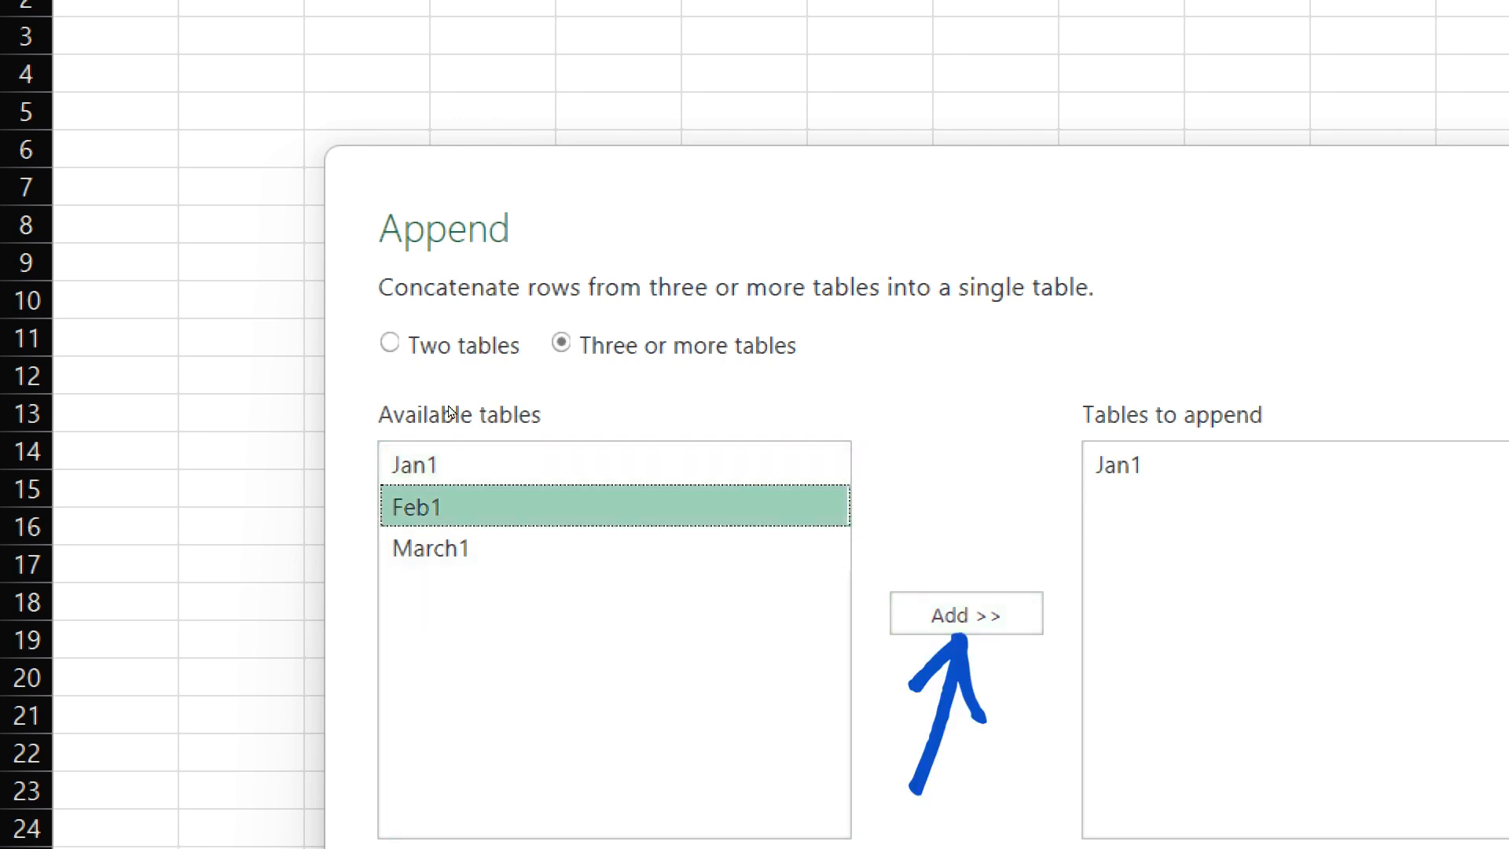
left_click(967, 614)
left_click(431, 548)
left_click(967, 614)
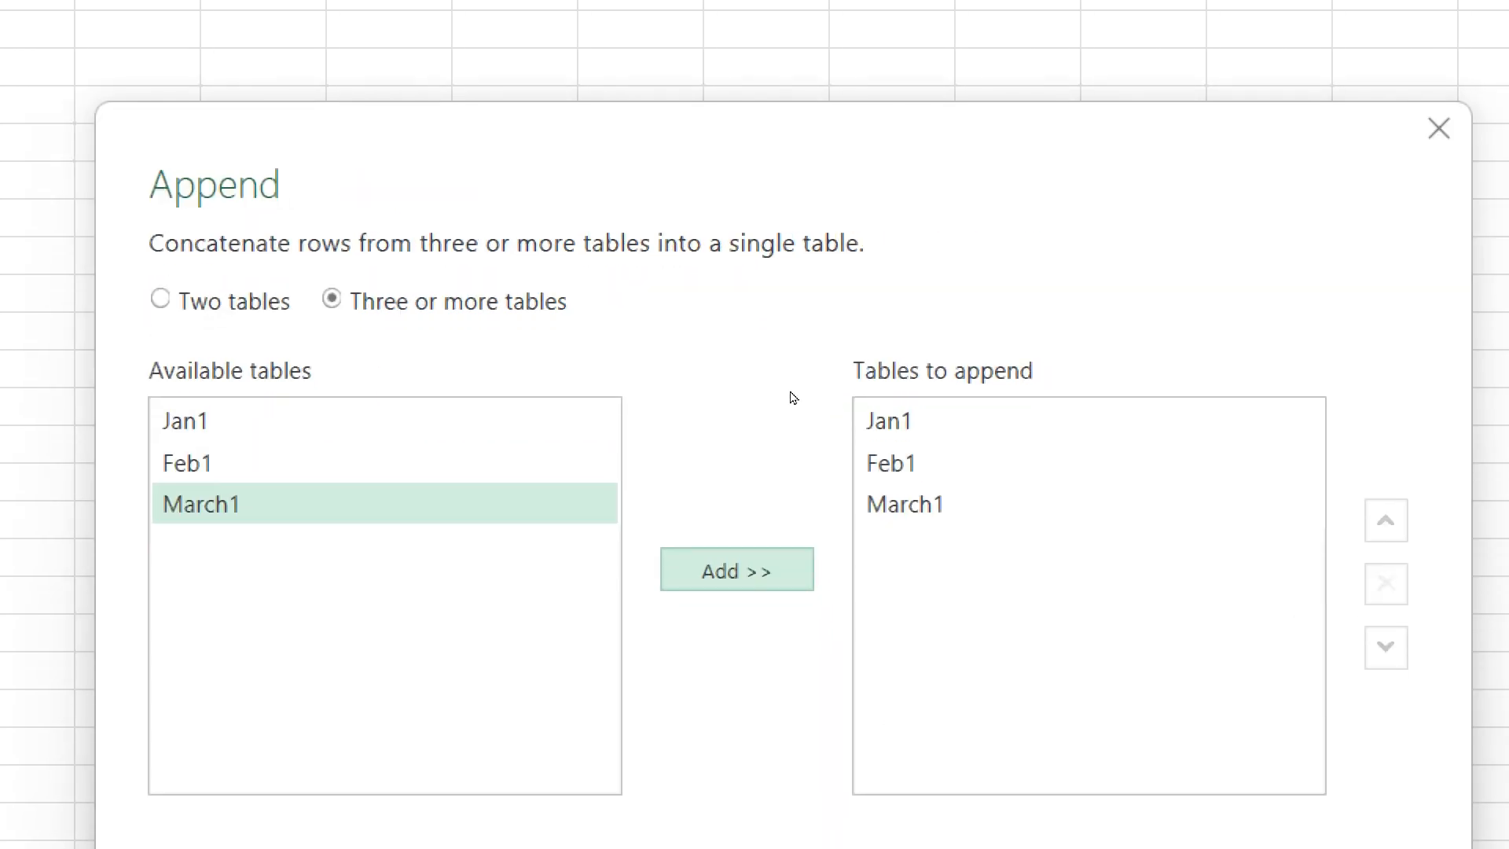
left_click(952, 462)
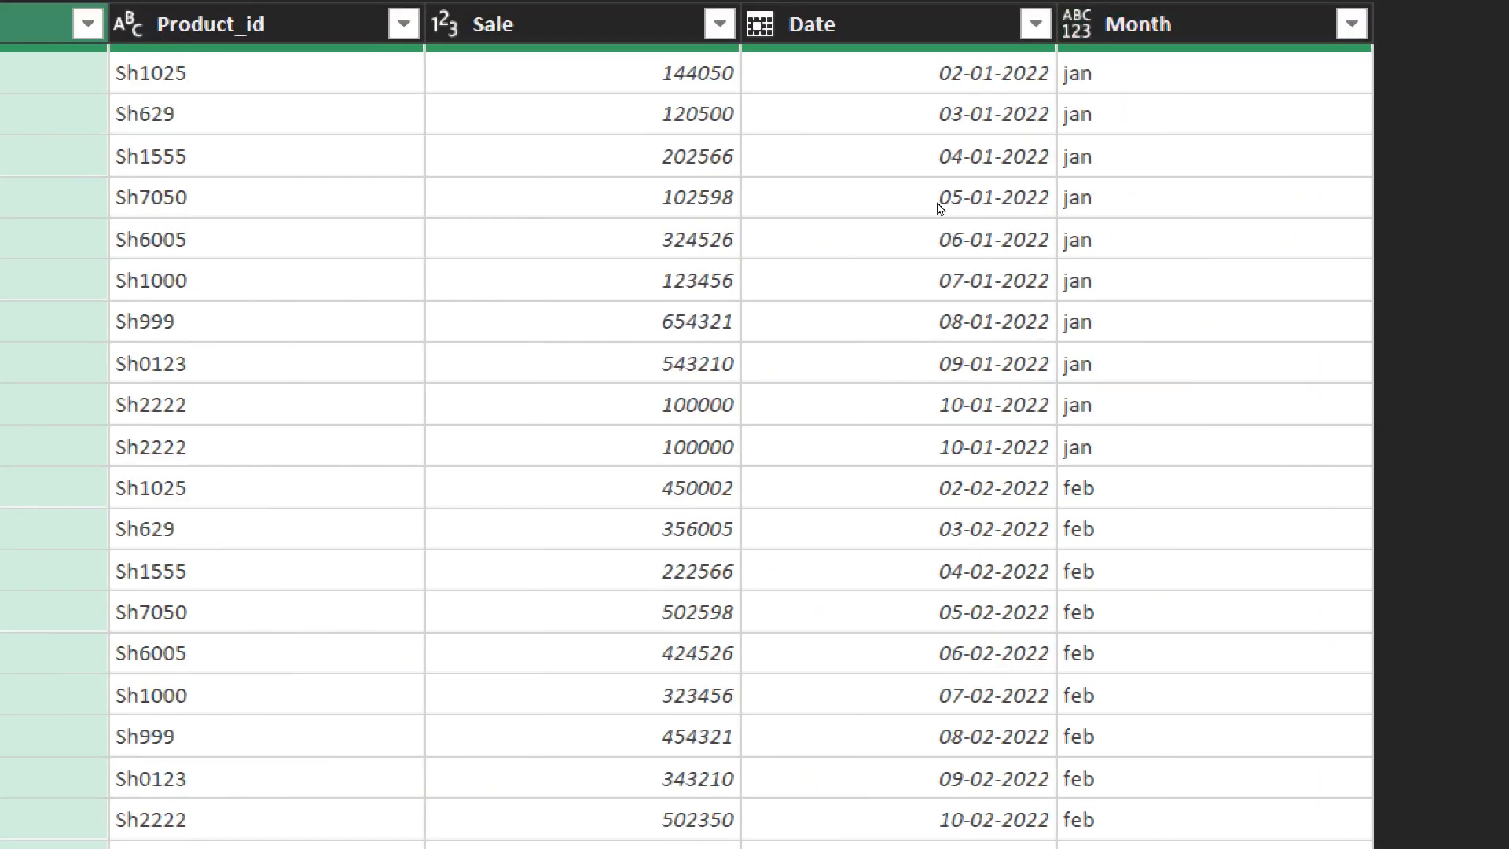
- Rename the appended query as "updat" in its query properties
left_click(1138, 24)
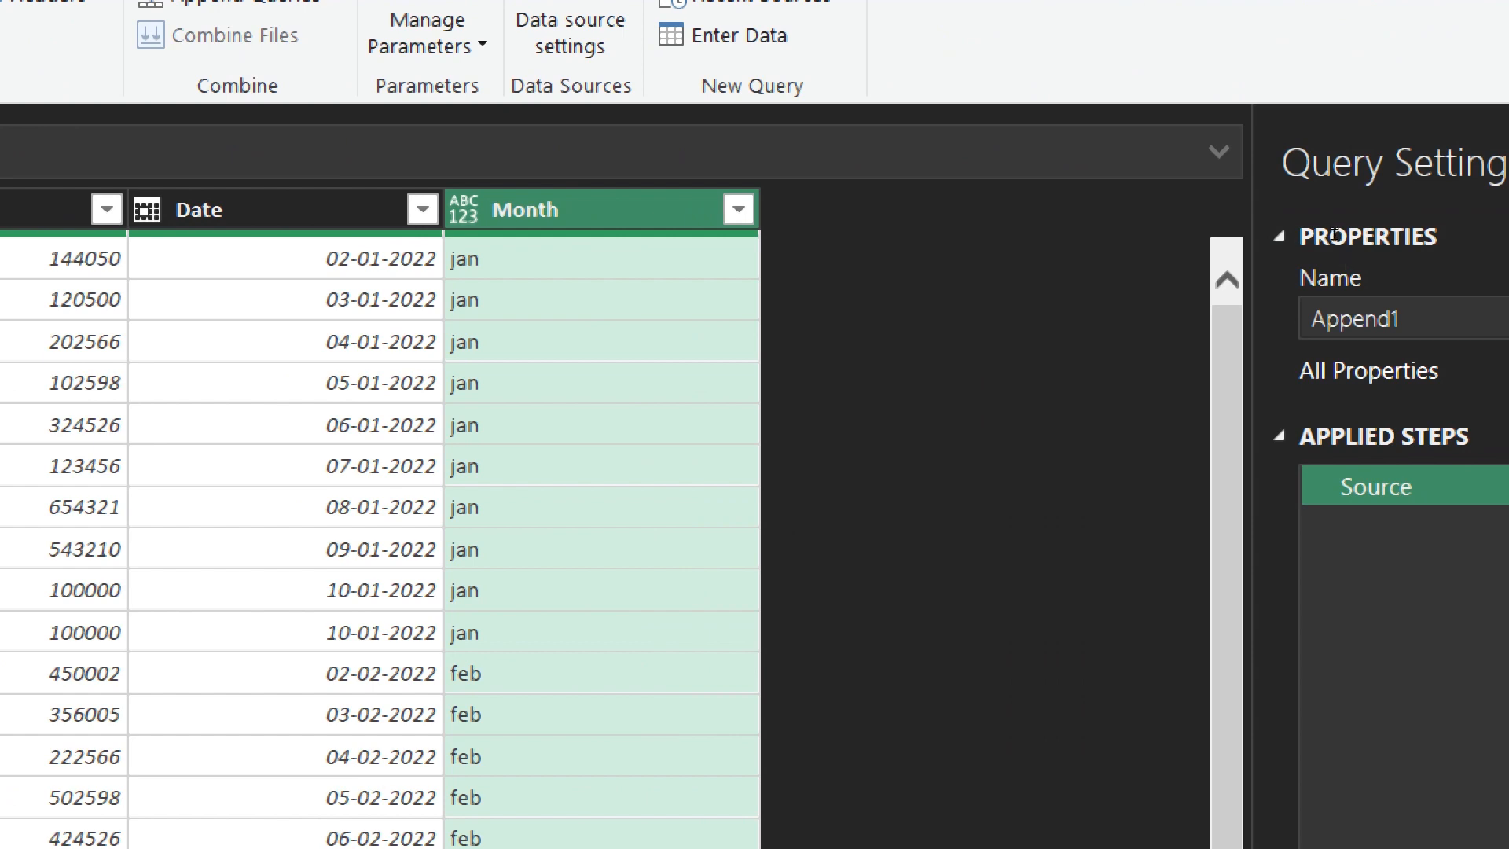
left_click(1402, 319)
key("ctrl+a")
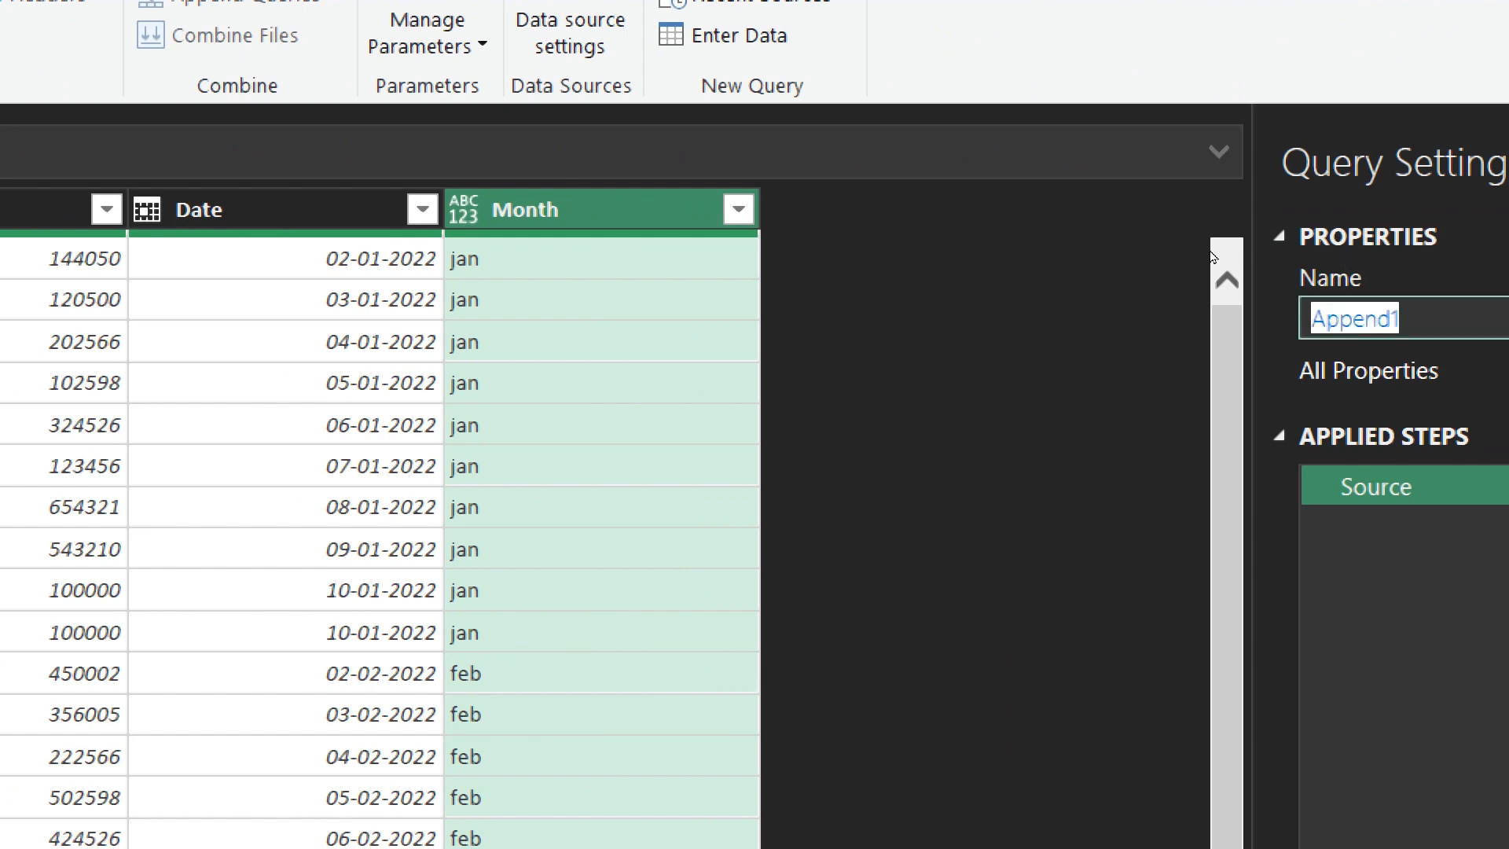
type("updat")
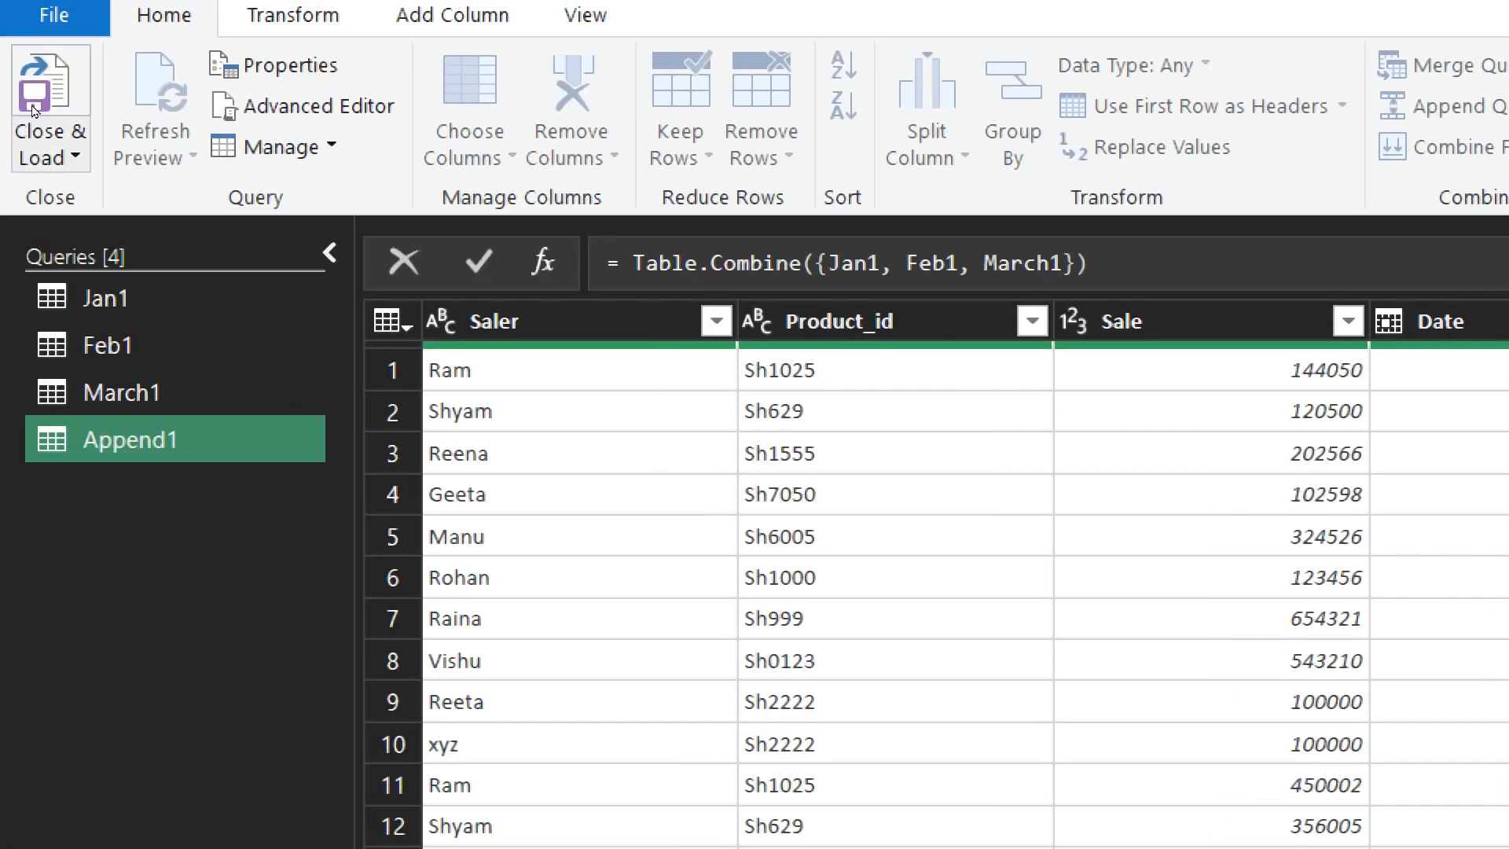
- Load the appended query as a table into the existing worksheet at cell A1
left_click(49, 139)
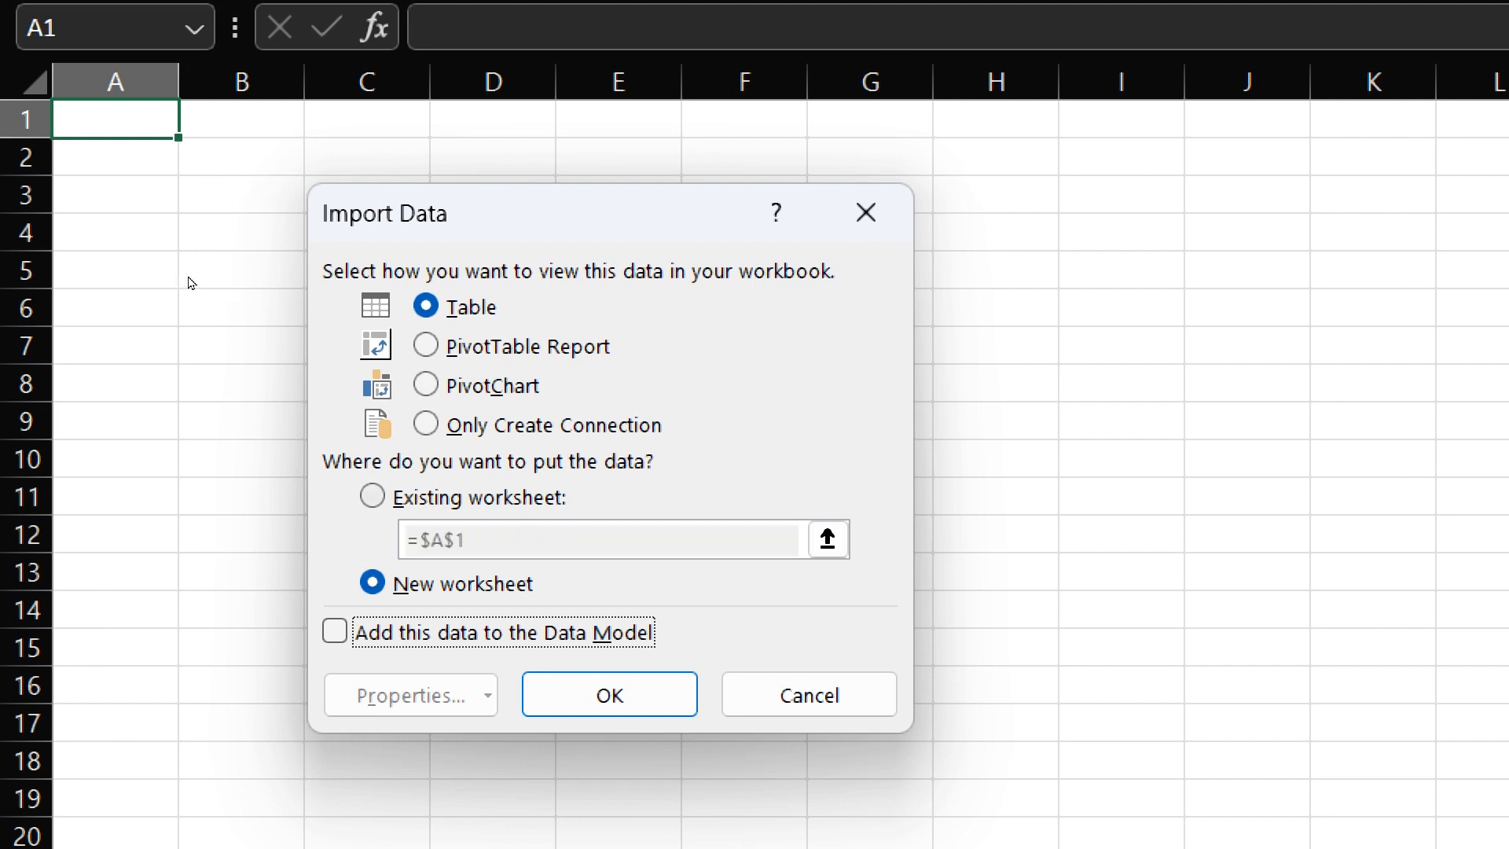
key("alt+e")
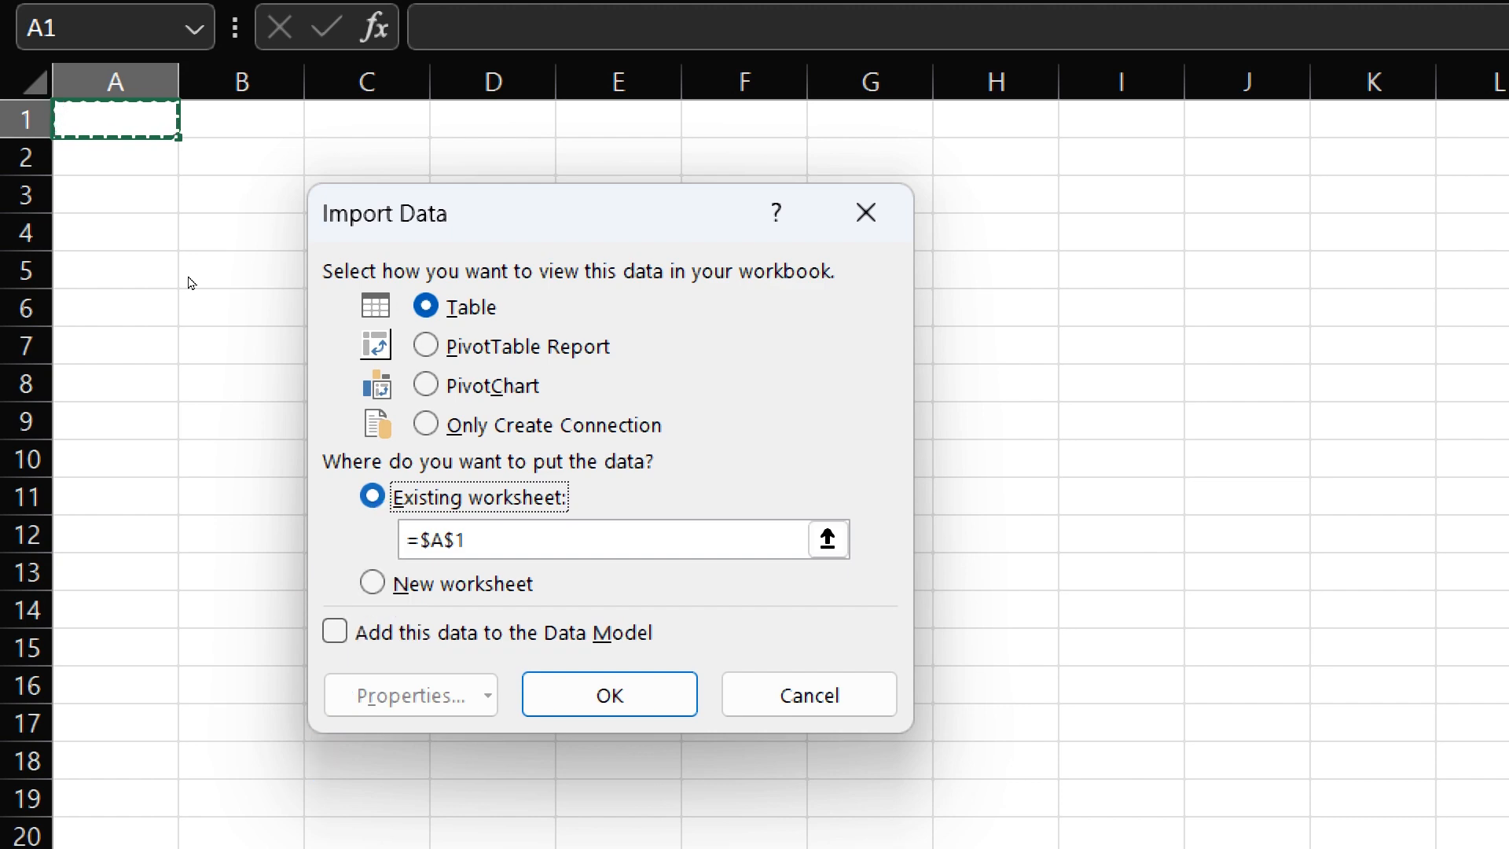
key("Return")
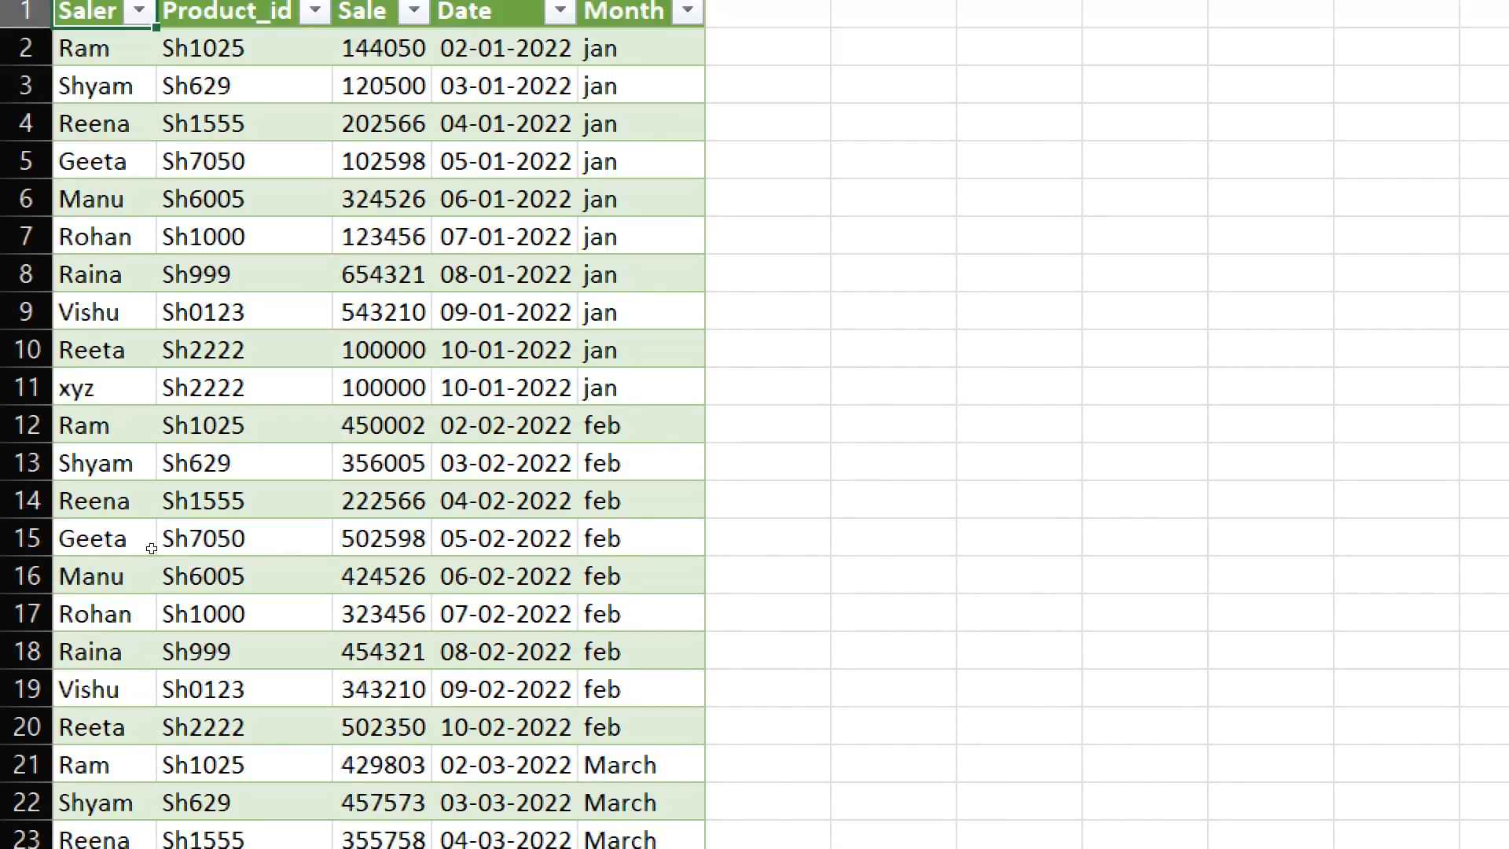
scroll(208, 638, "down", 3)
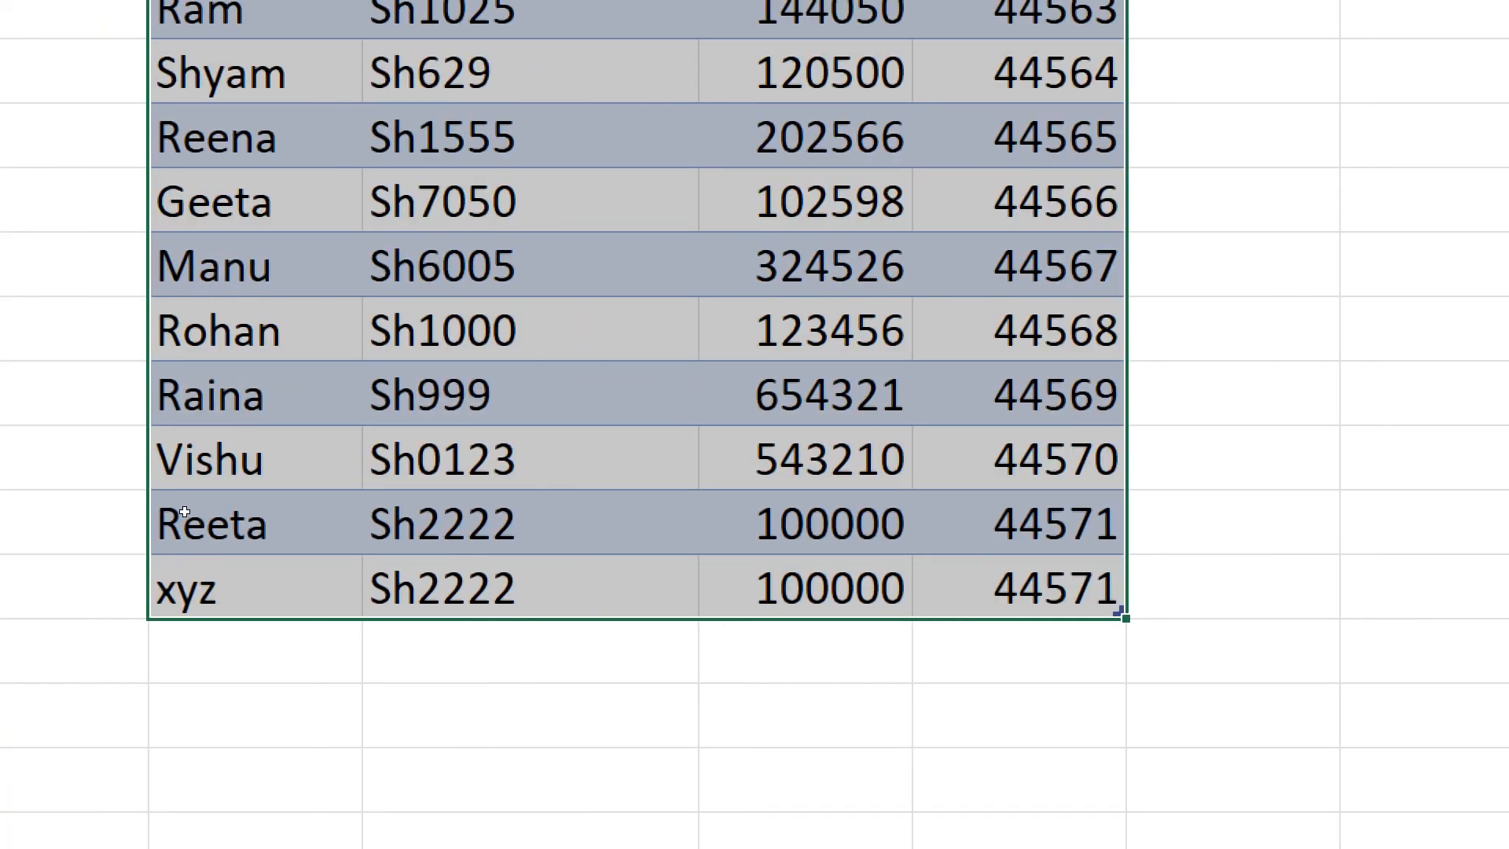
- Add an "abc" row below "xyz" in the January table, filling the product ID, sale and date from the row above
key("ctrl+Down")
key("Down")
type("a")
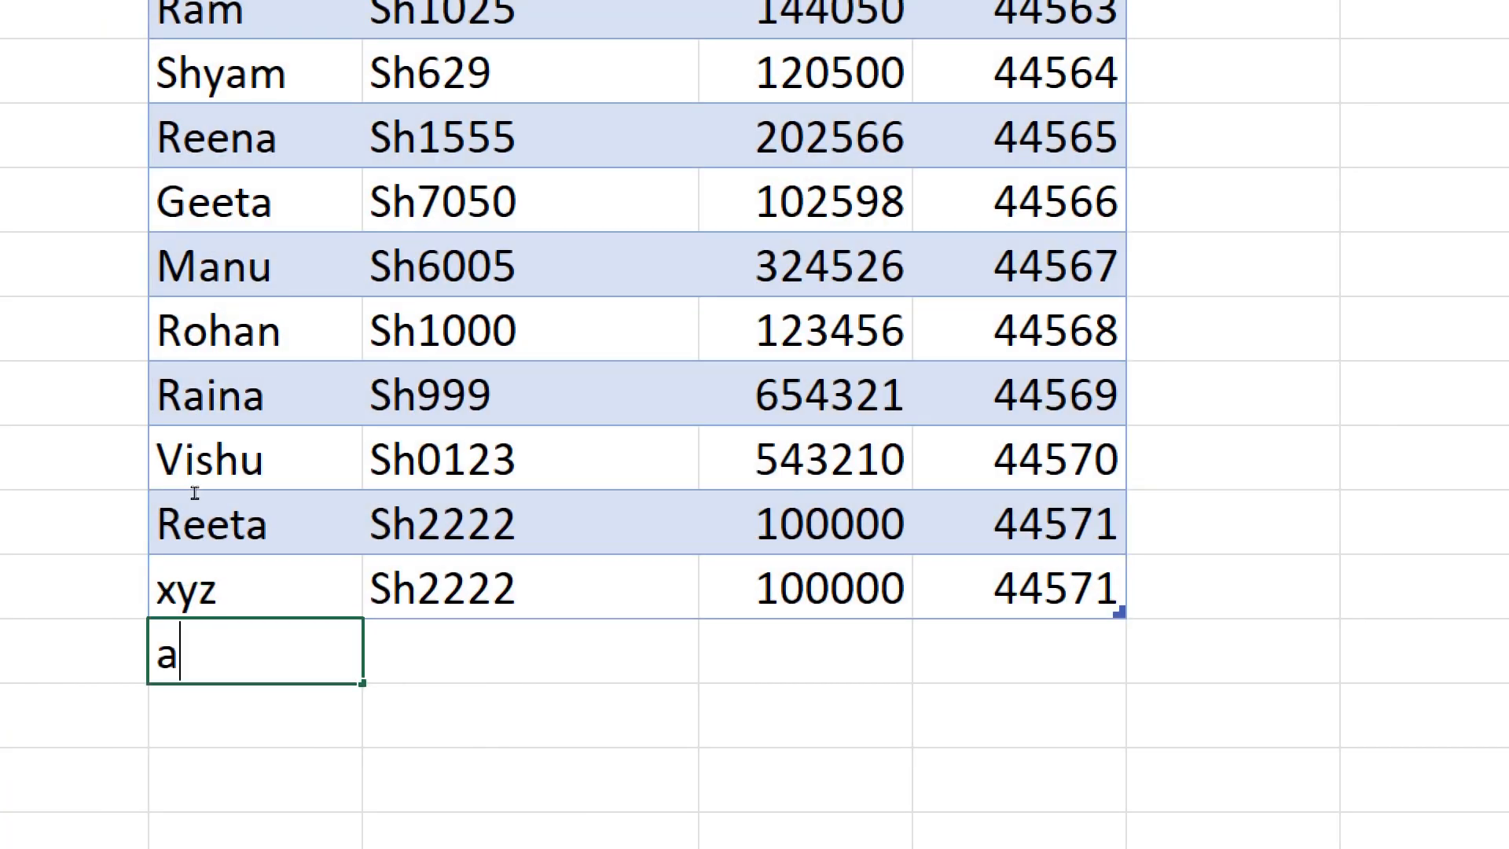
type("bc")
key("Tab")
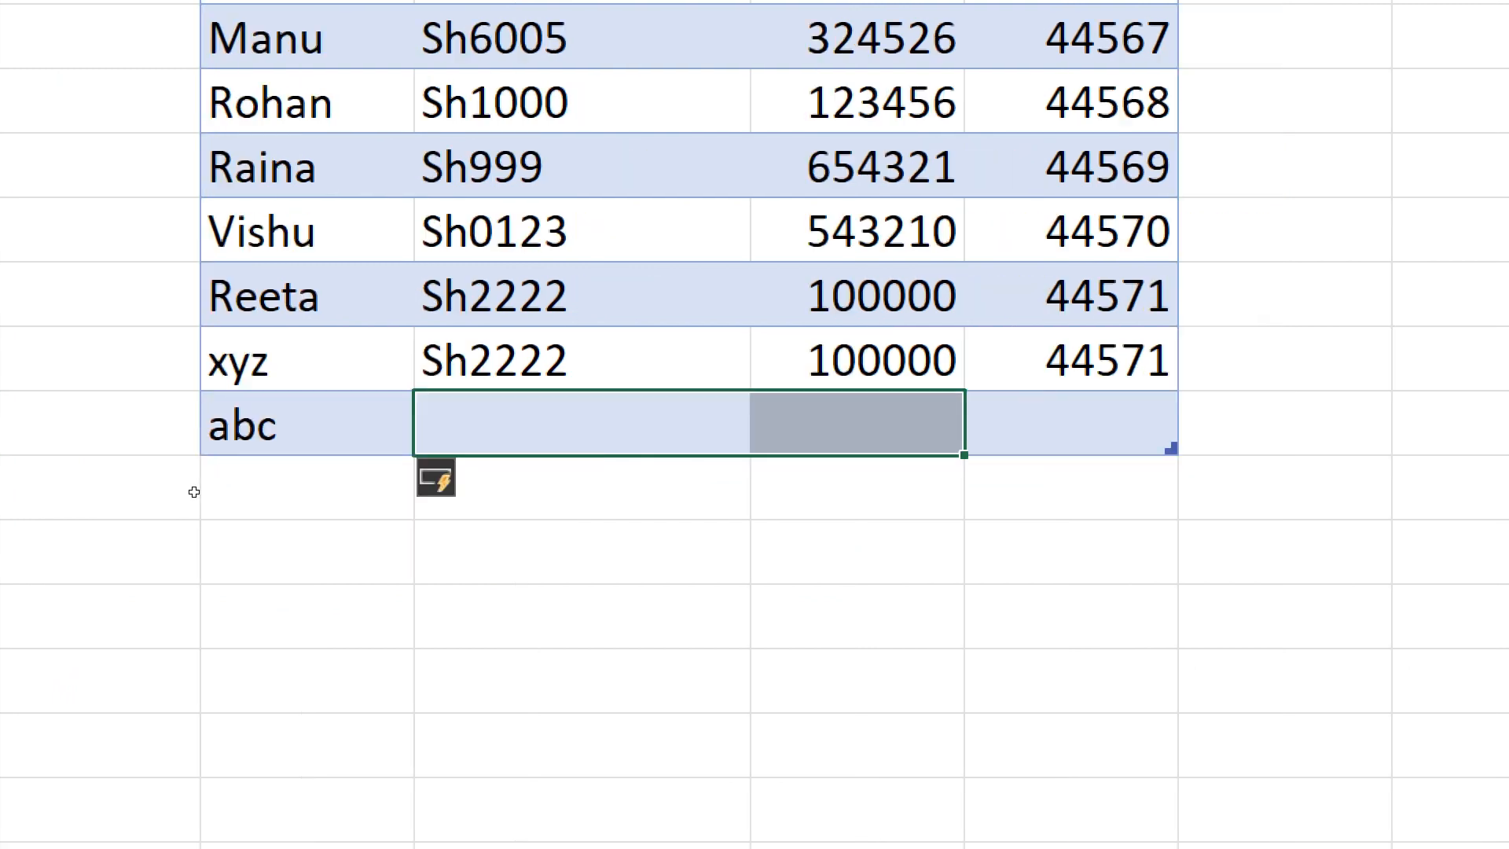
key("shift+Right")
key("ctrl+d")
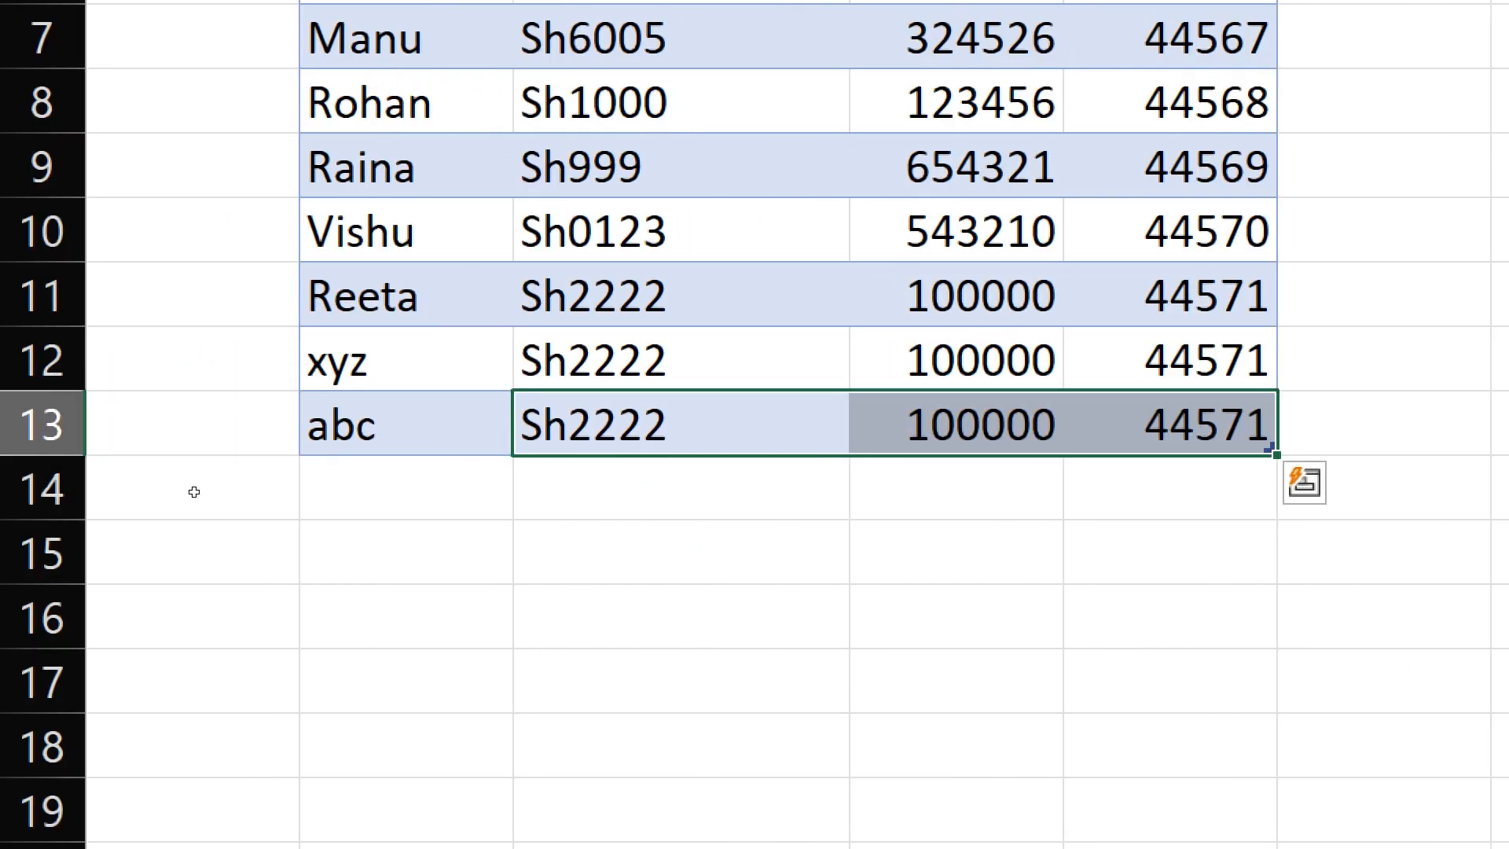
key("ctrl+q")
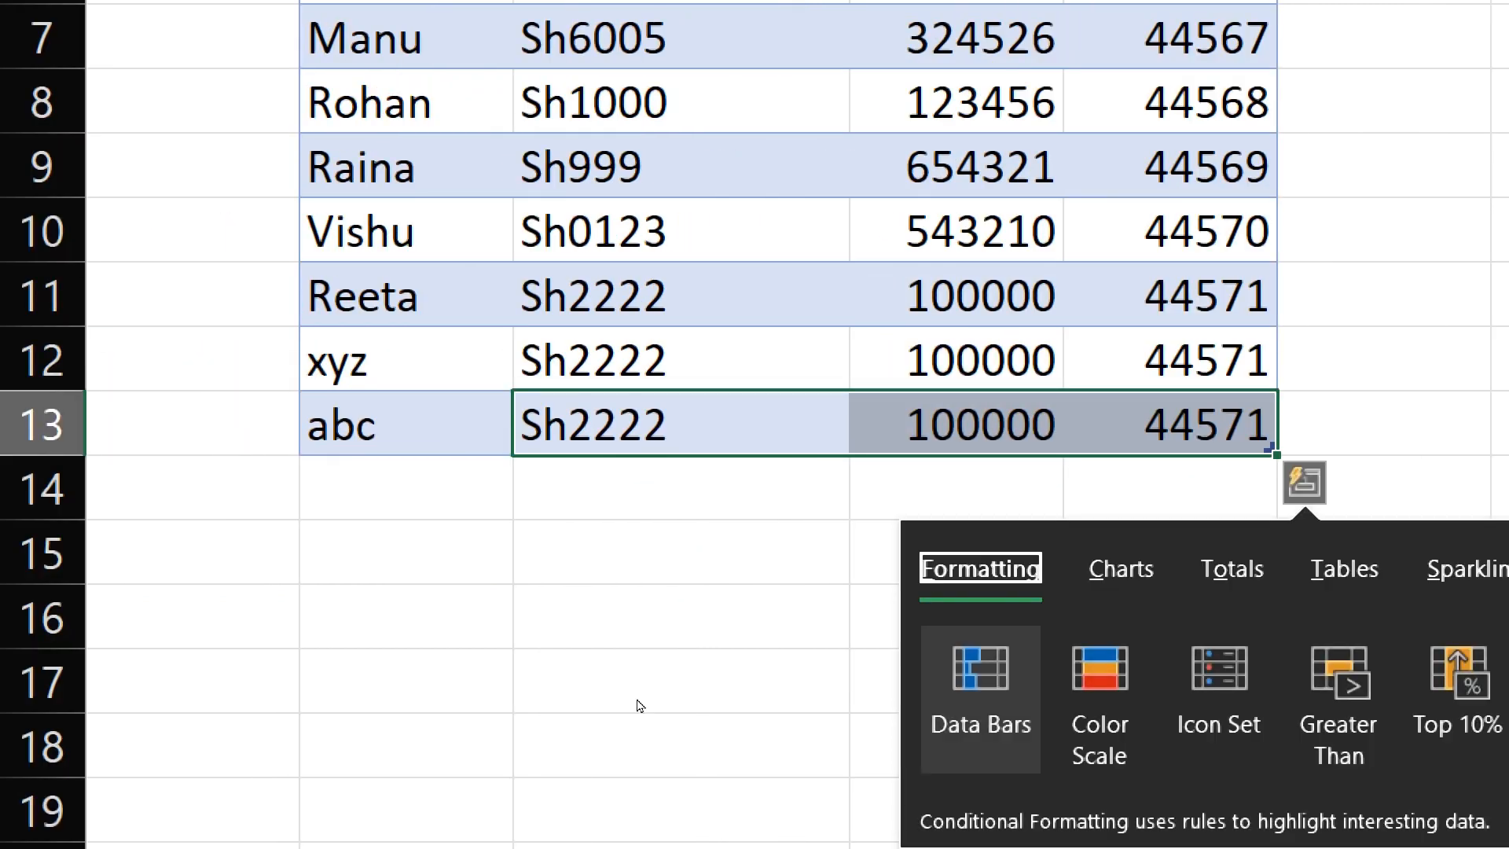
- Return to the workbook with the appended table, refresh the table, and select the row containing the new "abc" record
left_click(1414, 158)
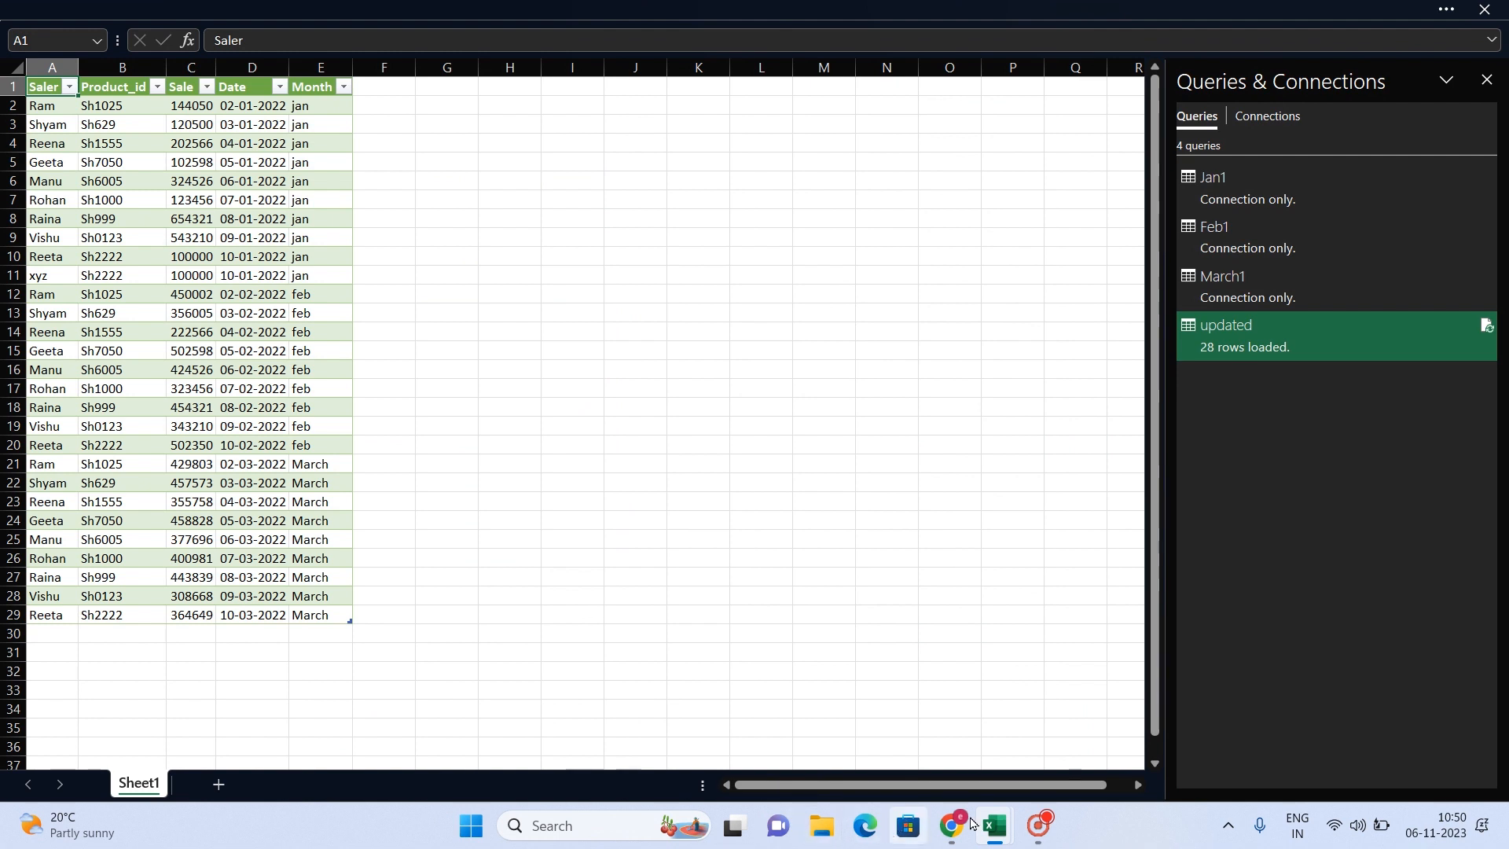
mouse_move(997, 831)
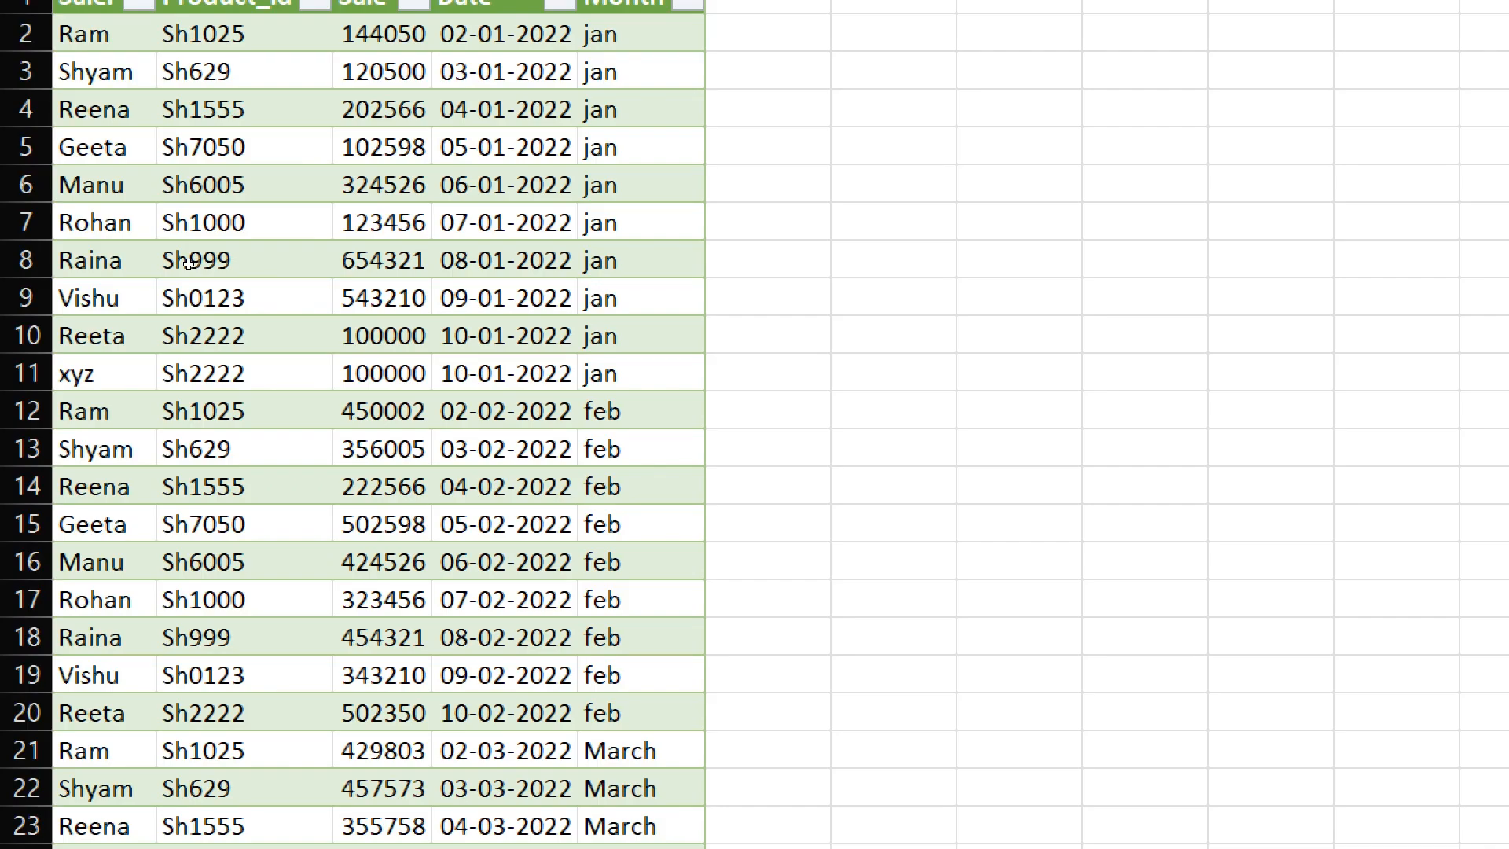
right_click(383, 335)
left_click(495, 569)
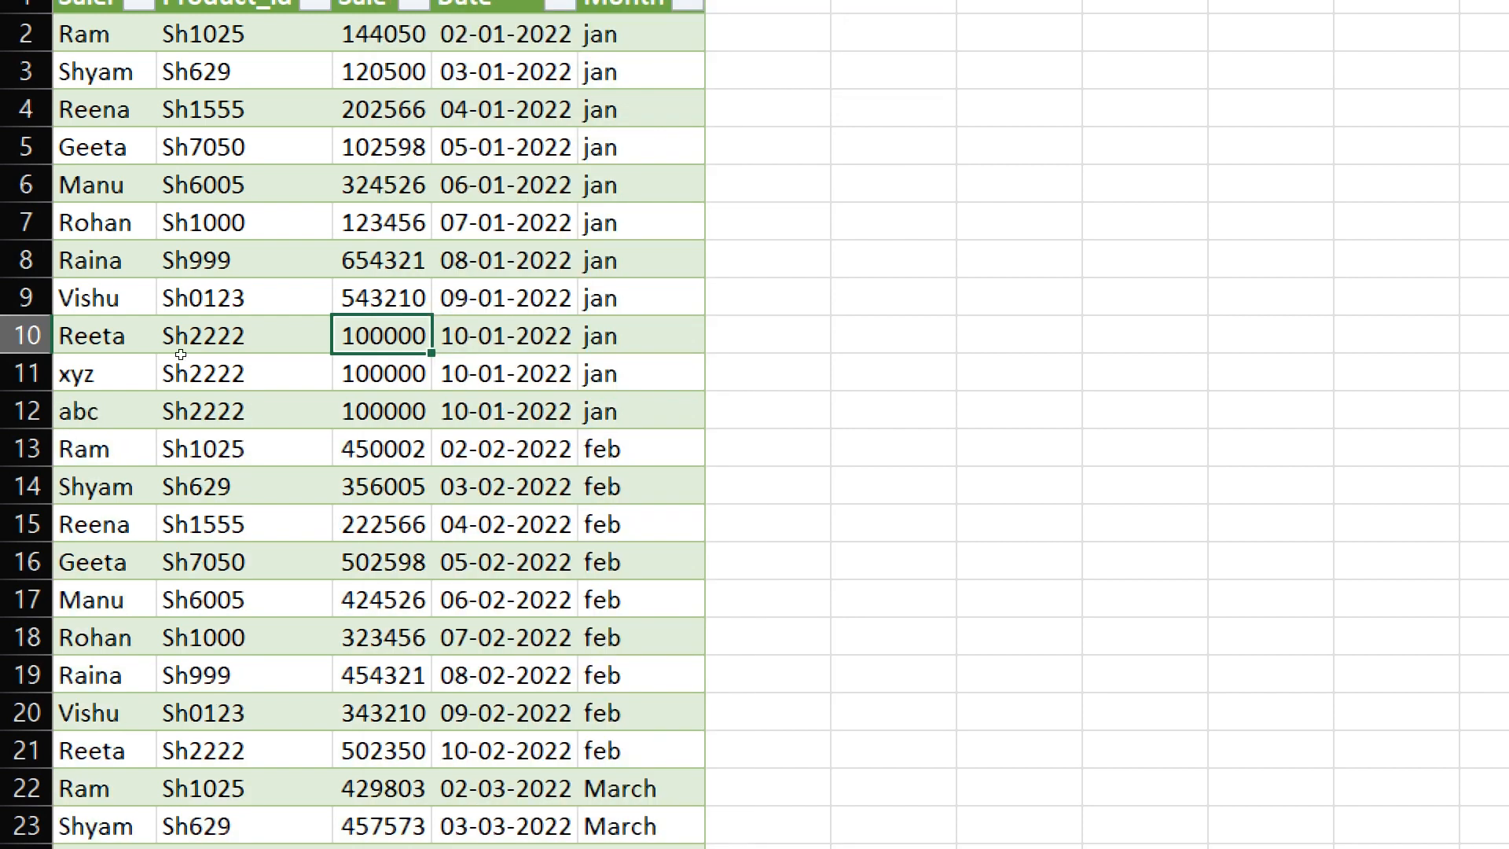
left_click(26, 409)
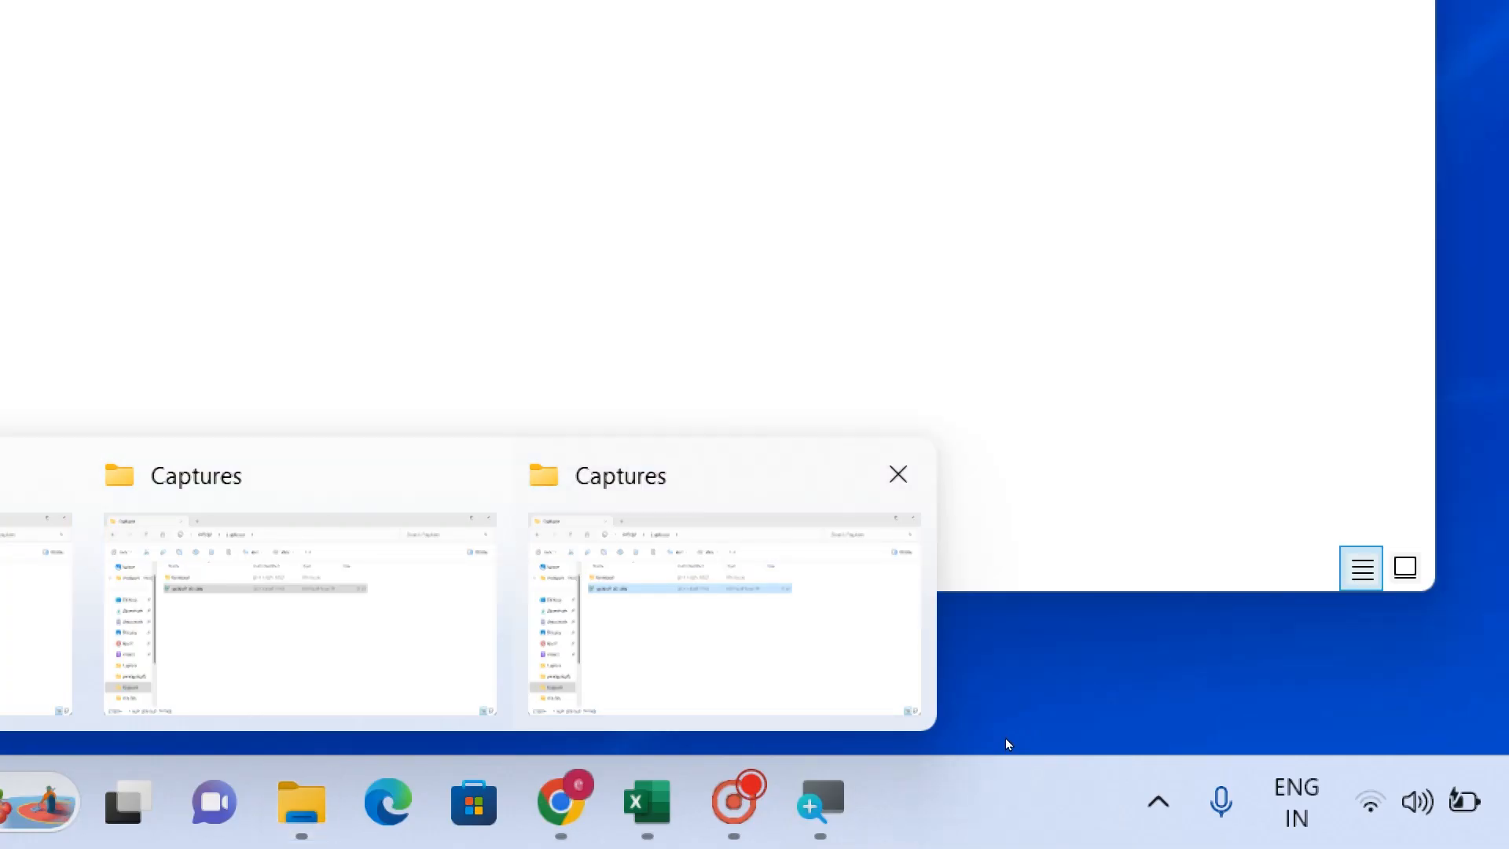
- Switch to the updated January workbook in Excel and examine the extra rows at the end of its table
left_click(1006, 738)
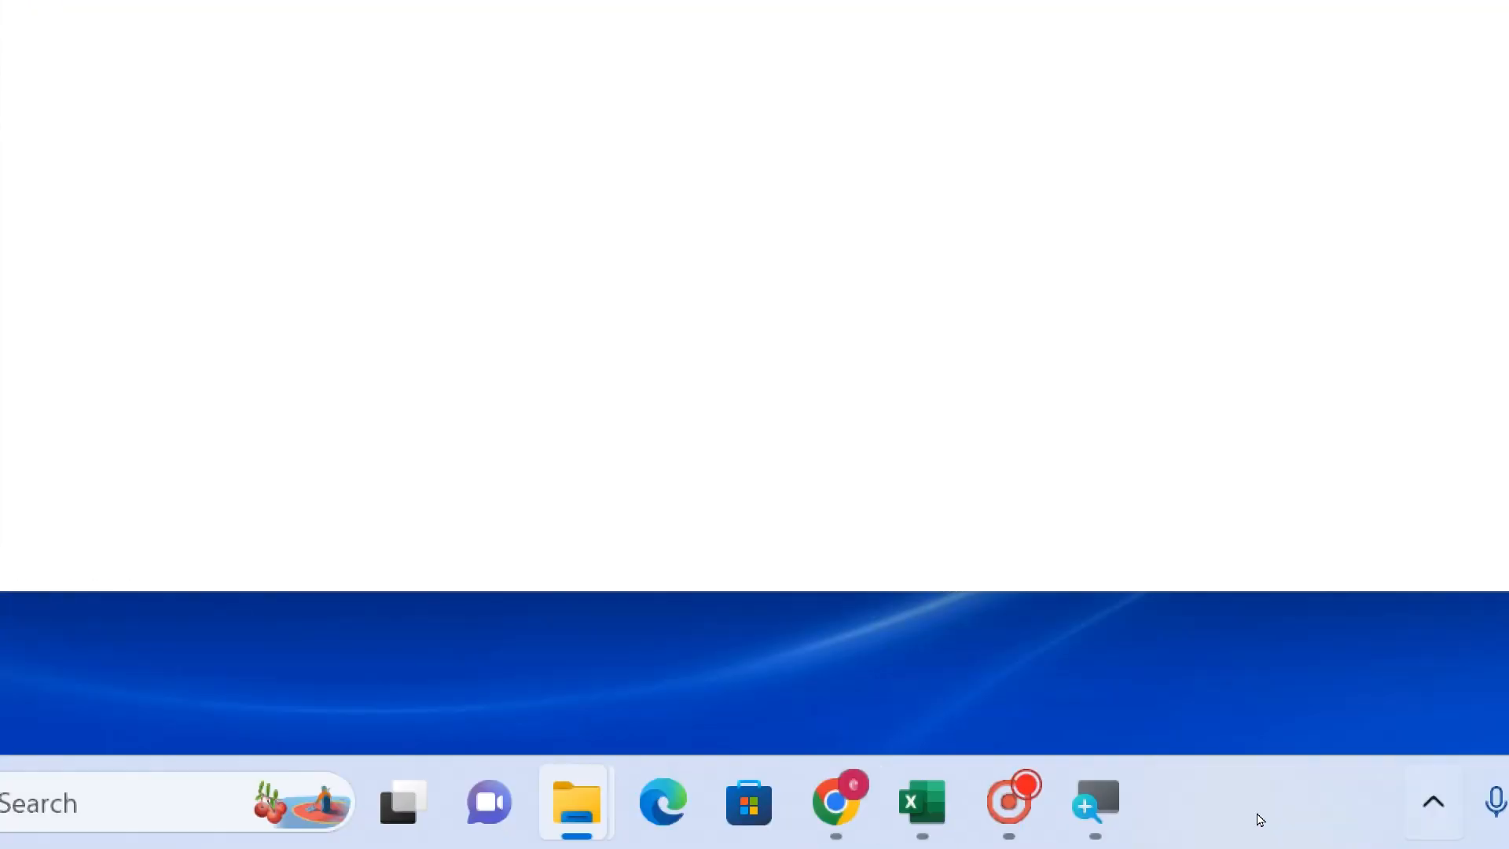
left_click(893, 802)
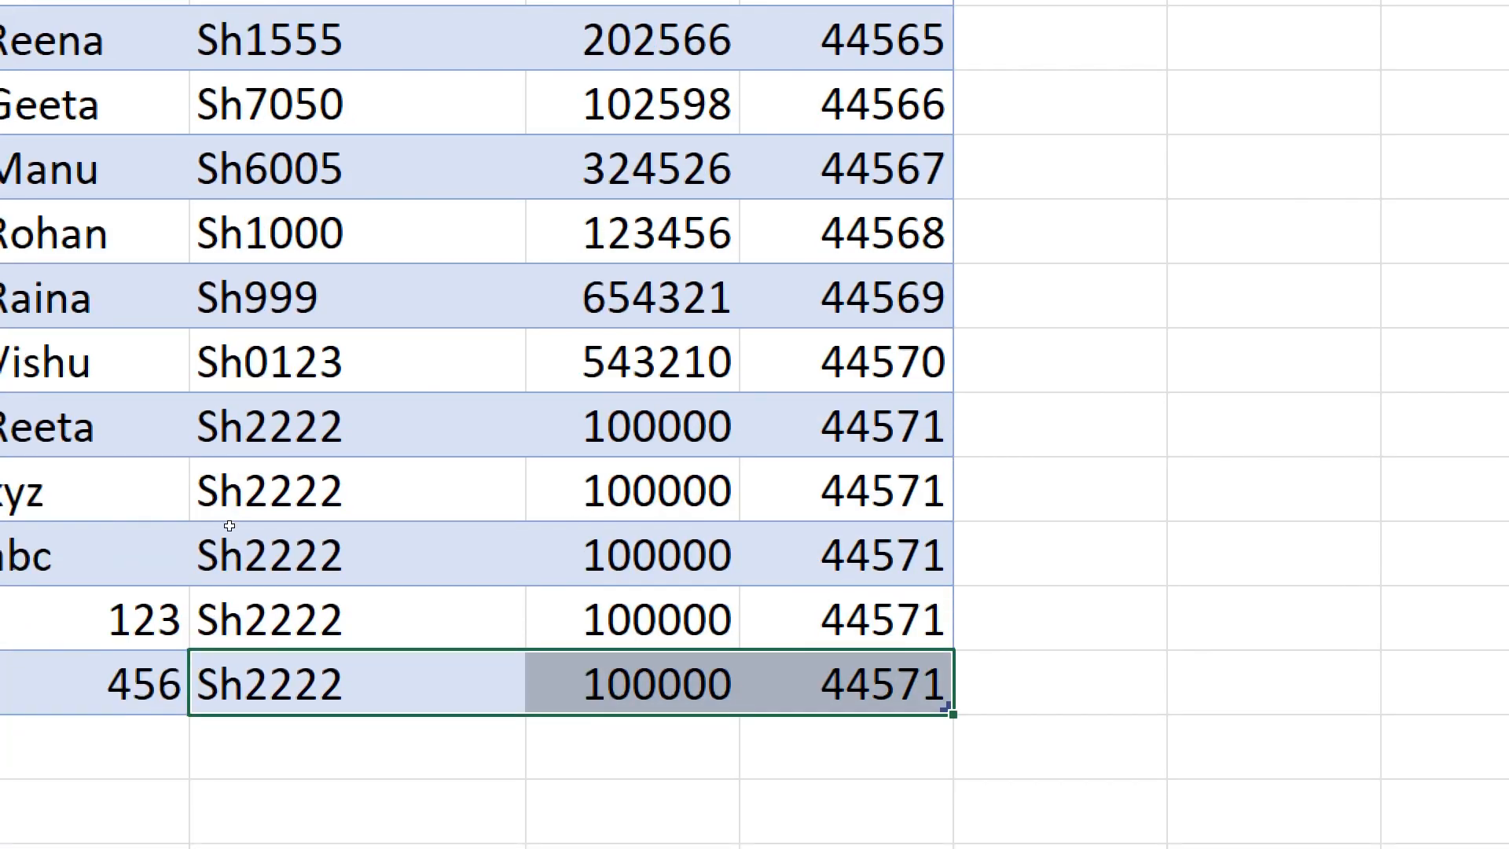
left_click_drag(229, 526, 664, 588)
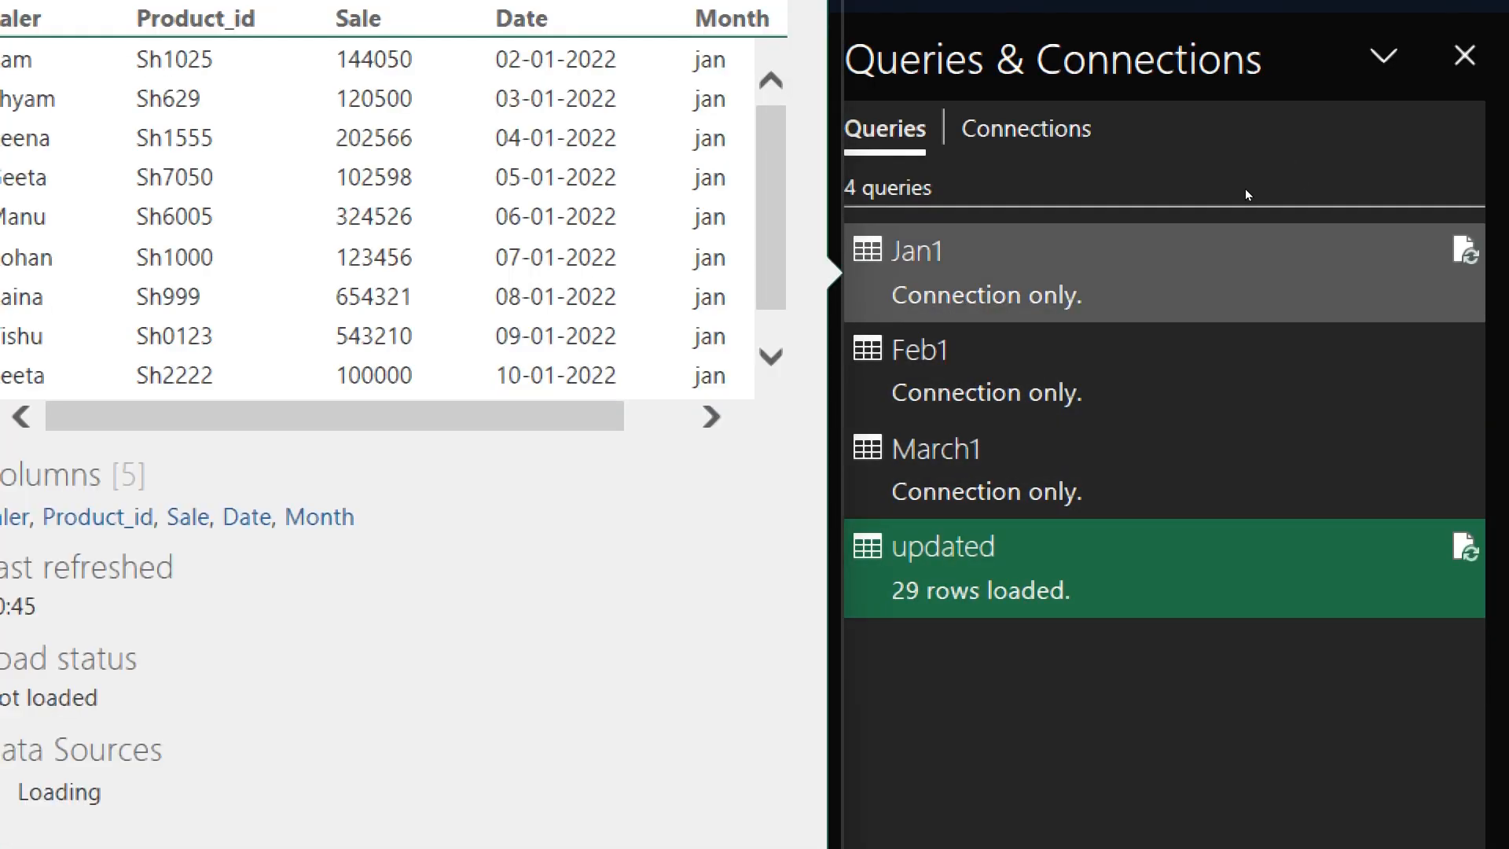
- Change the Jan1 query's source file to "updated Jan data.xlsx" in the Videos\Captures folder and keep the changes on closing the editor
double_click(1245, 191)
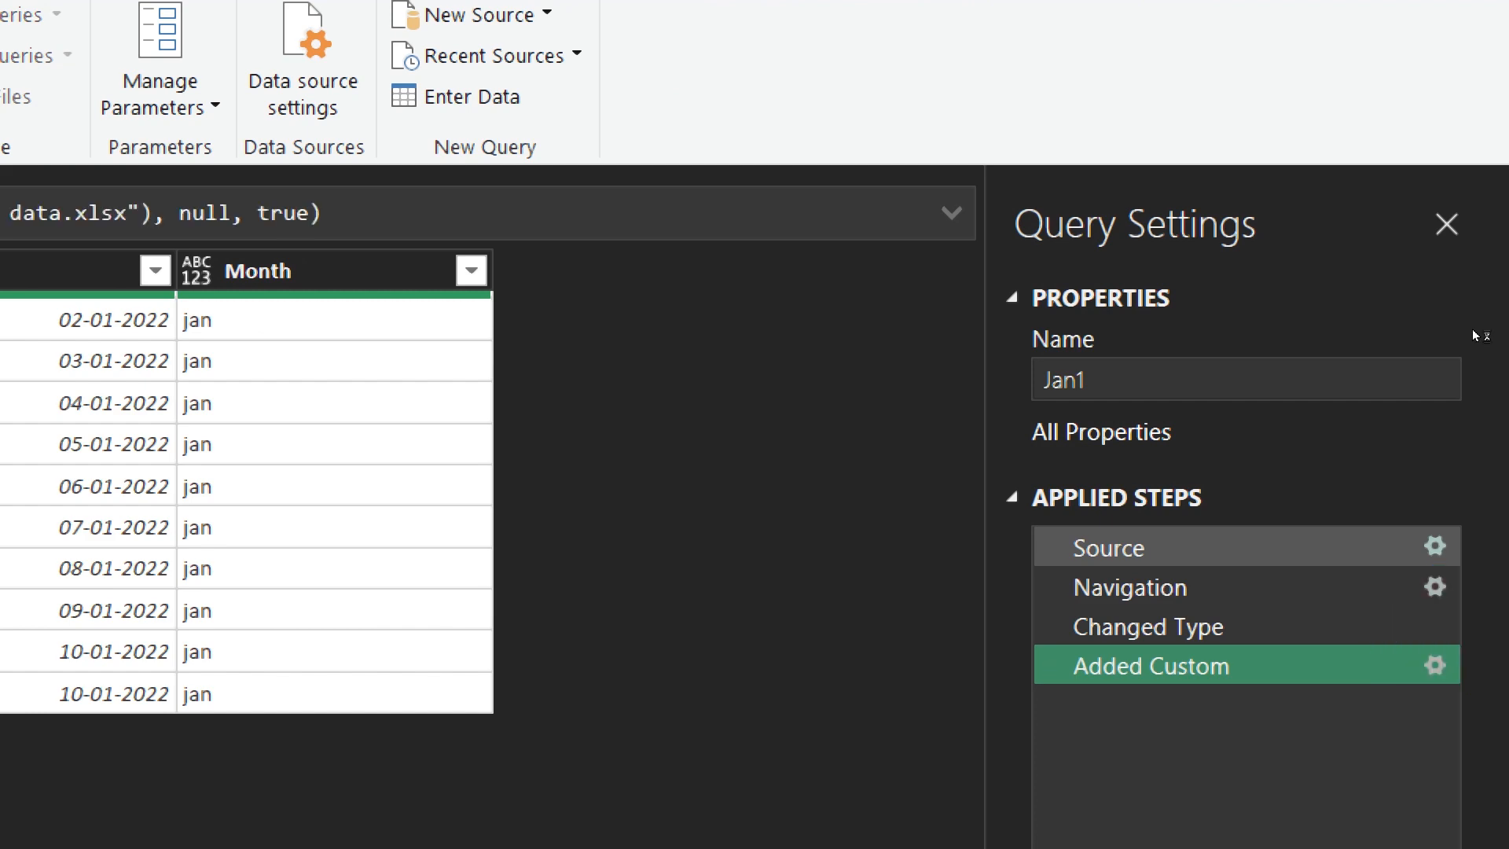
left_click(1435, 546)
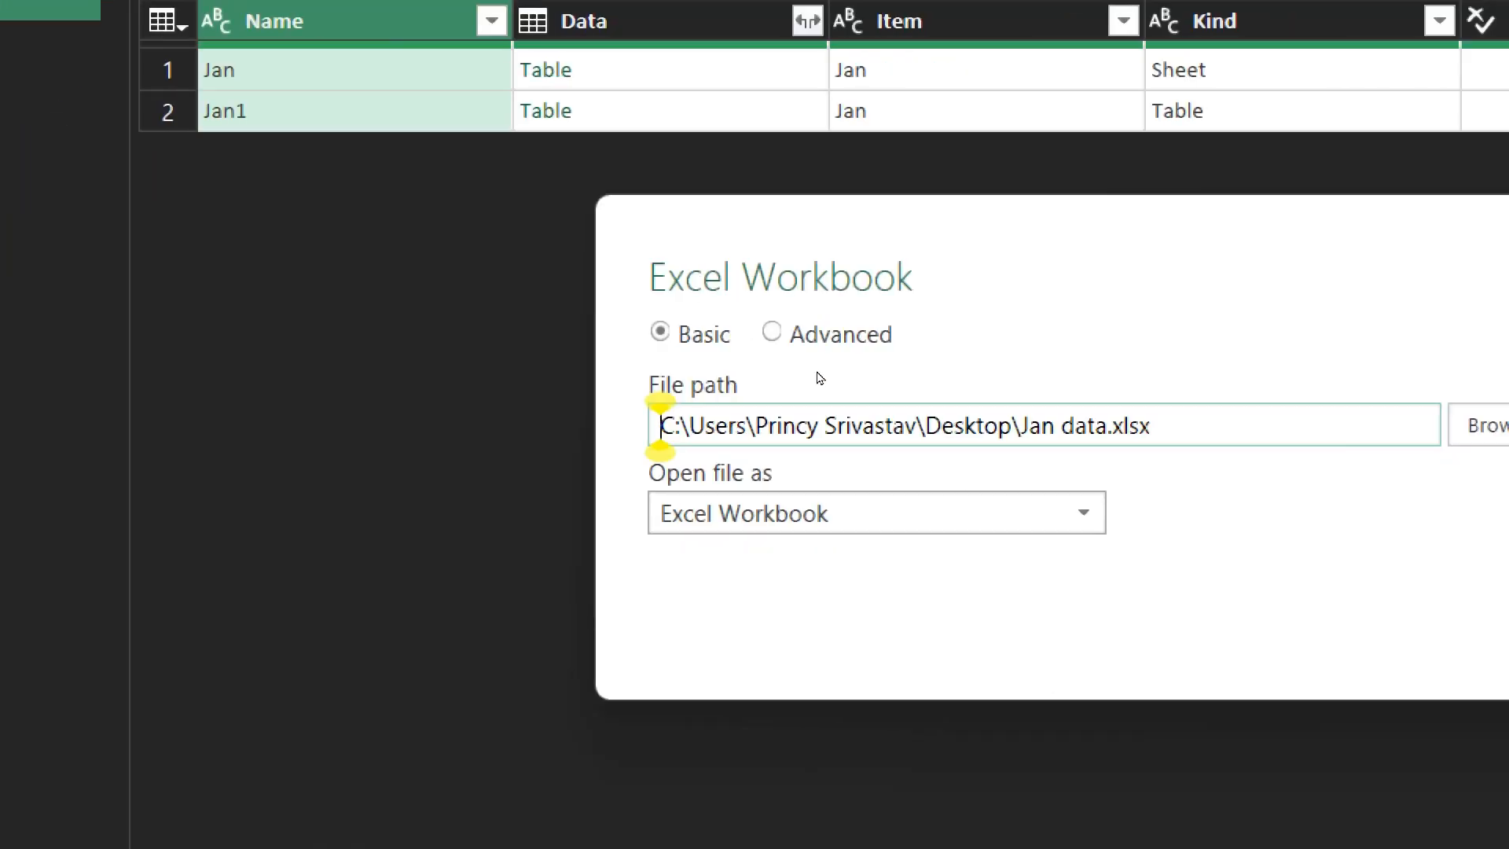
left_click(1013, 425)
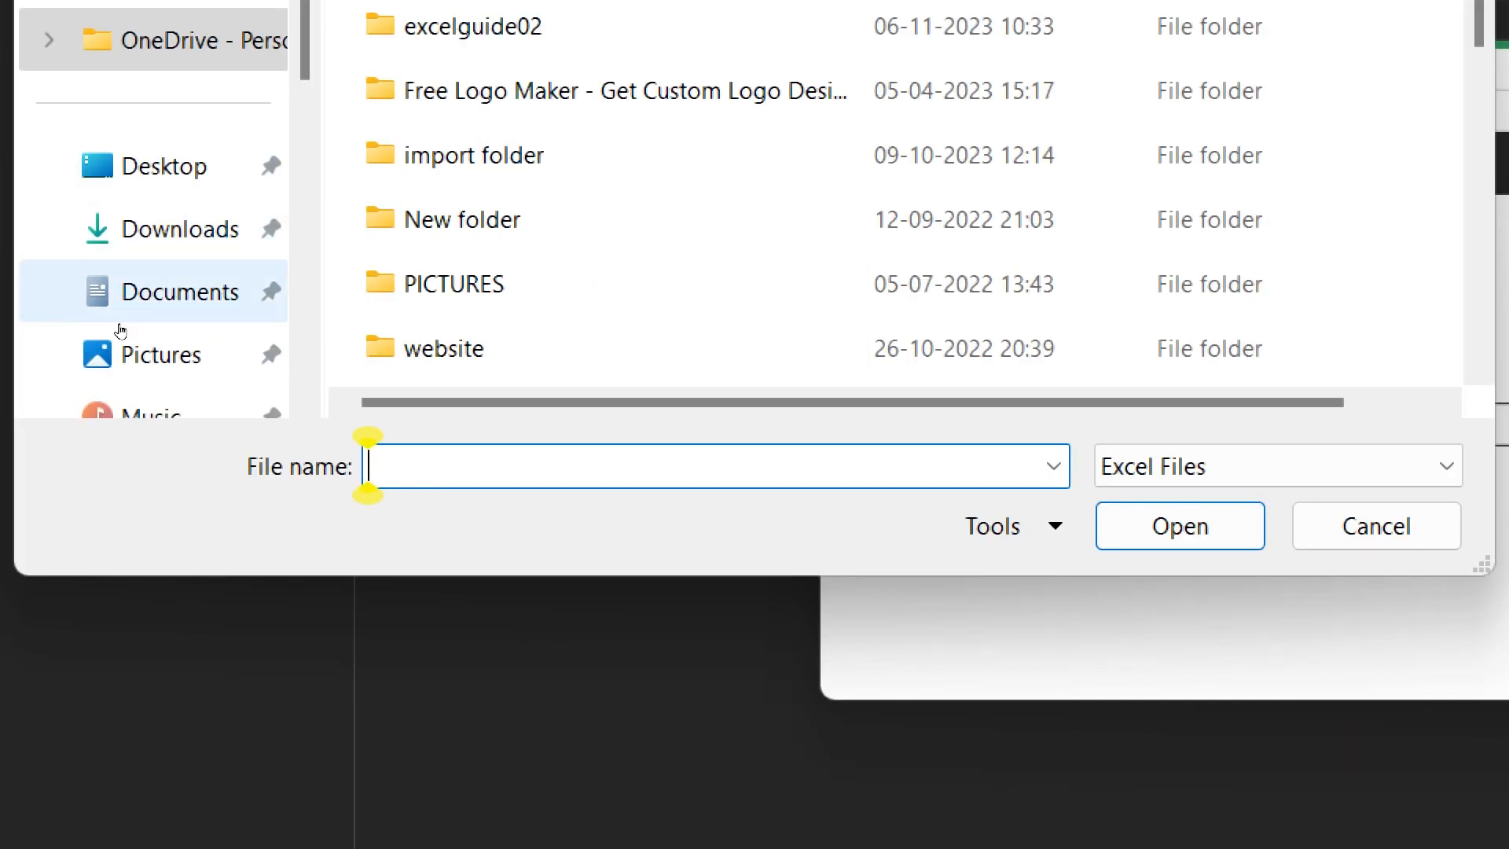
left_click(116, 303)
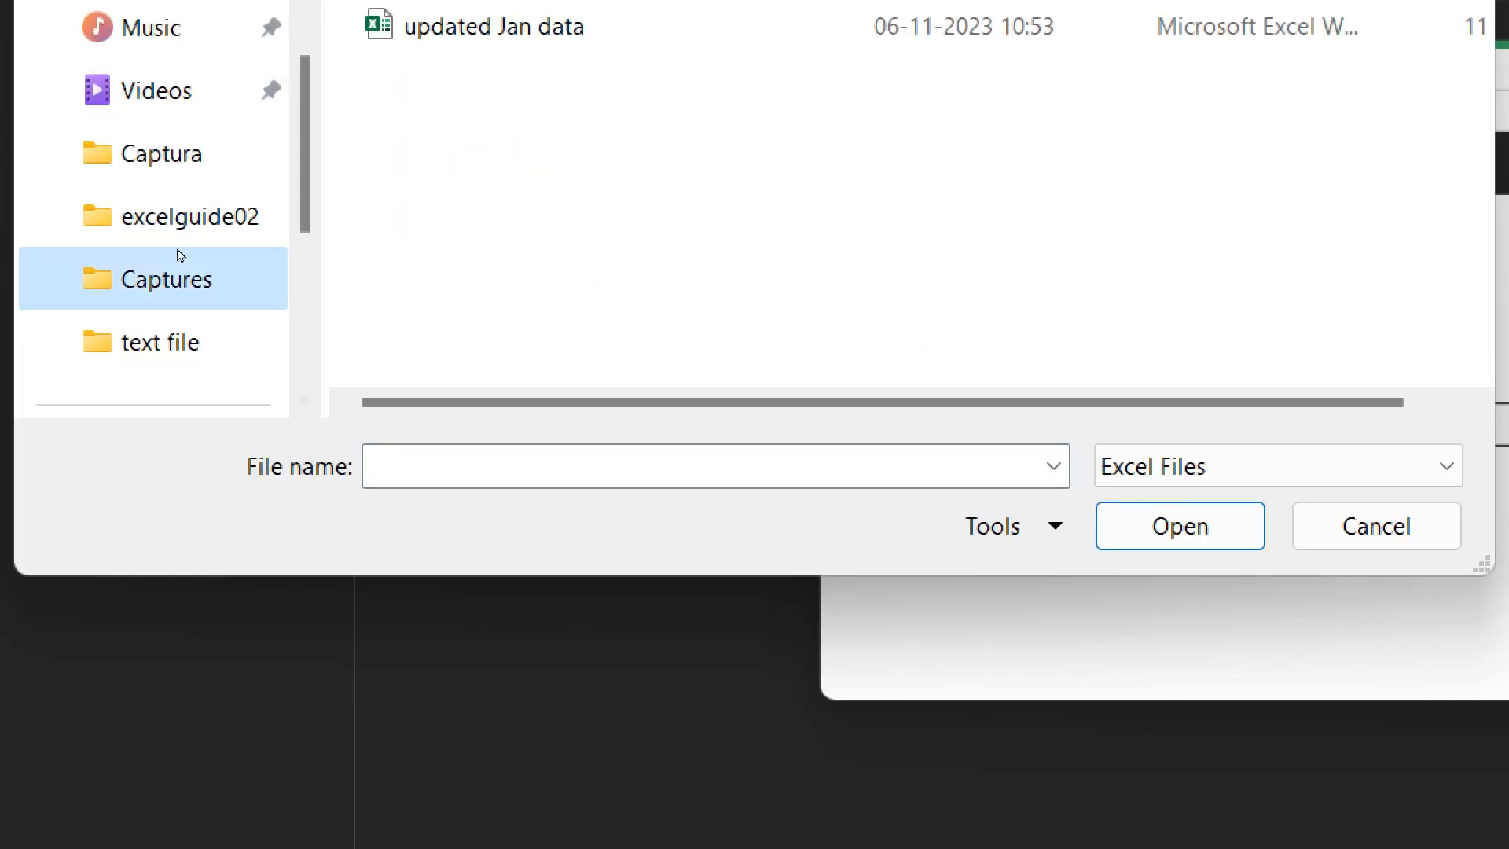
key("Down")
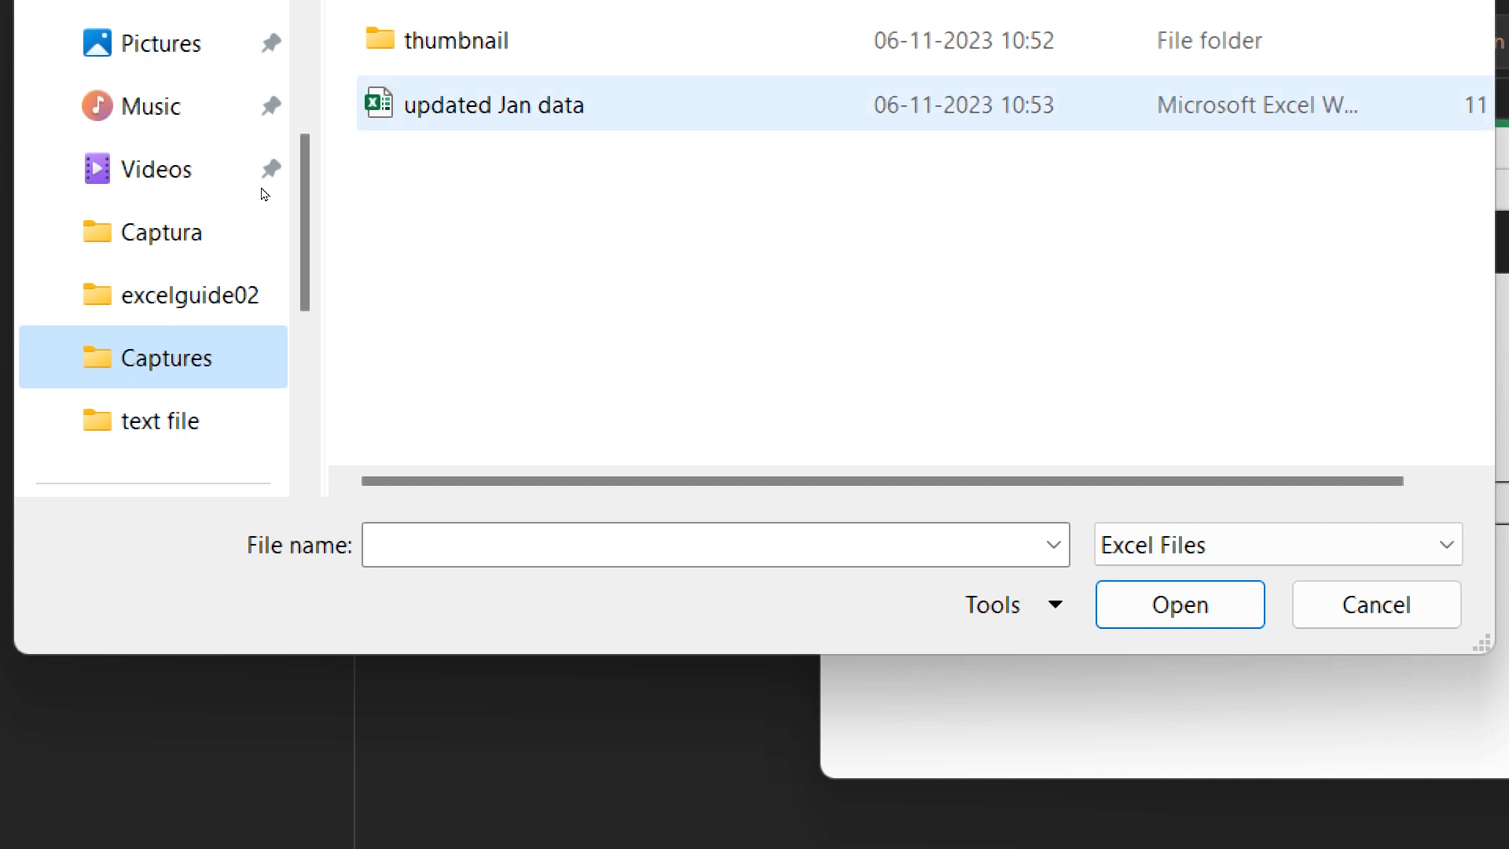
key("Return")
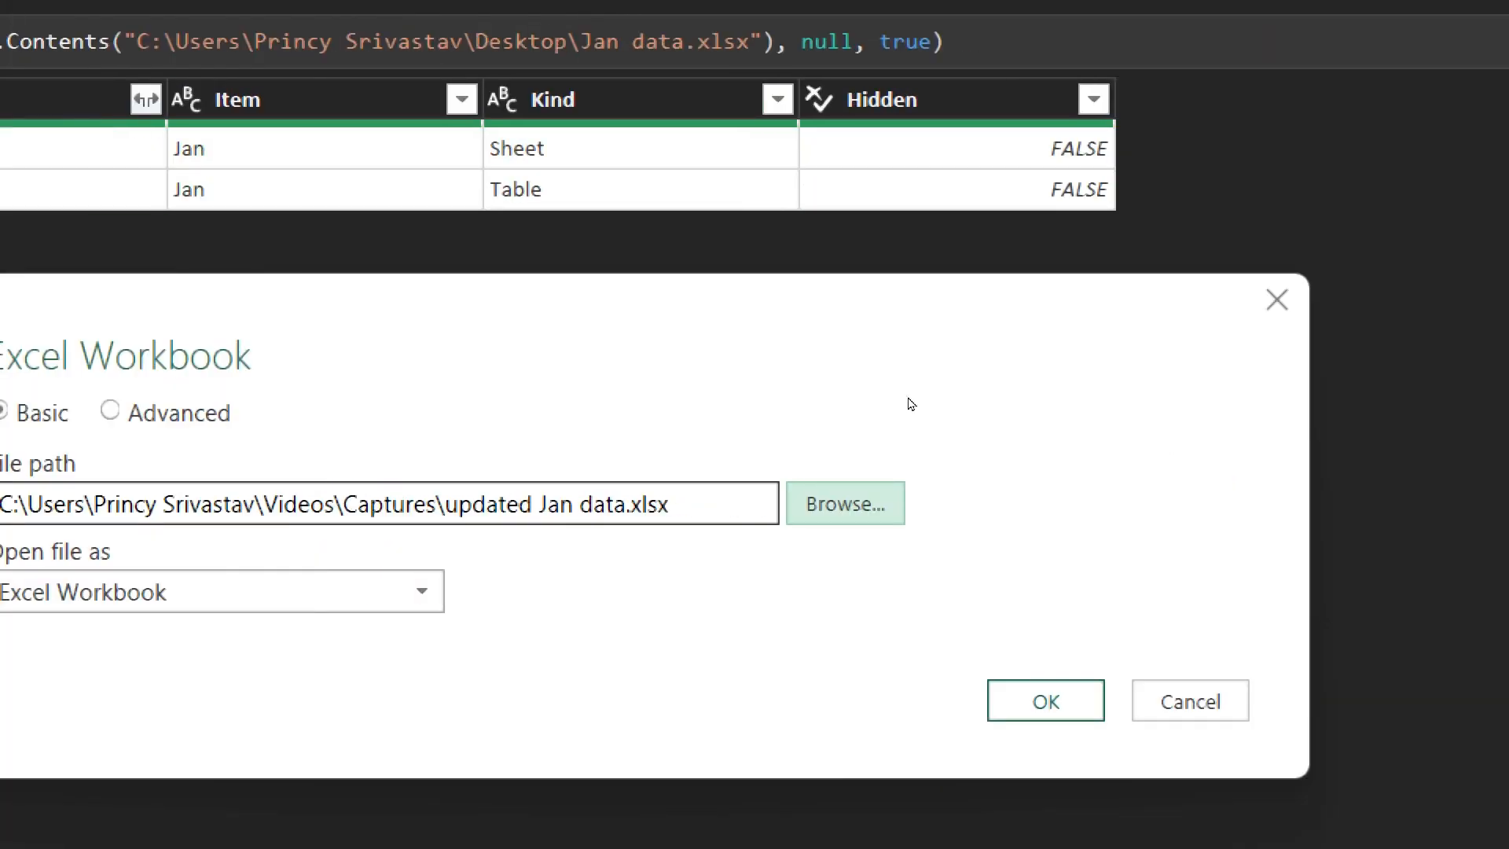
key("Return")
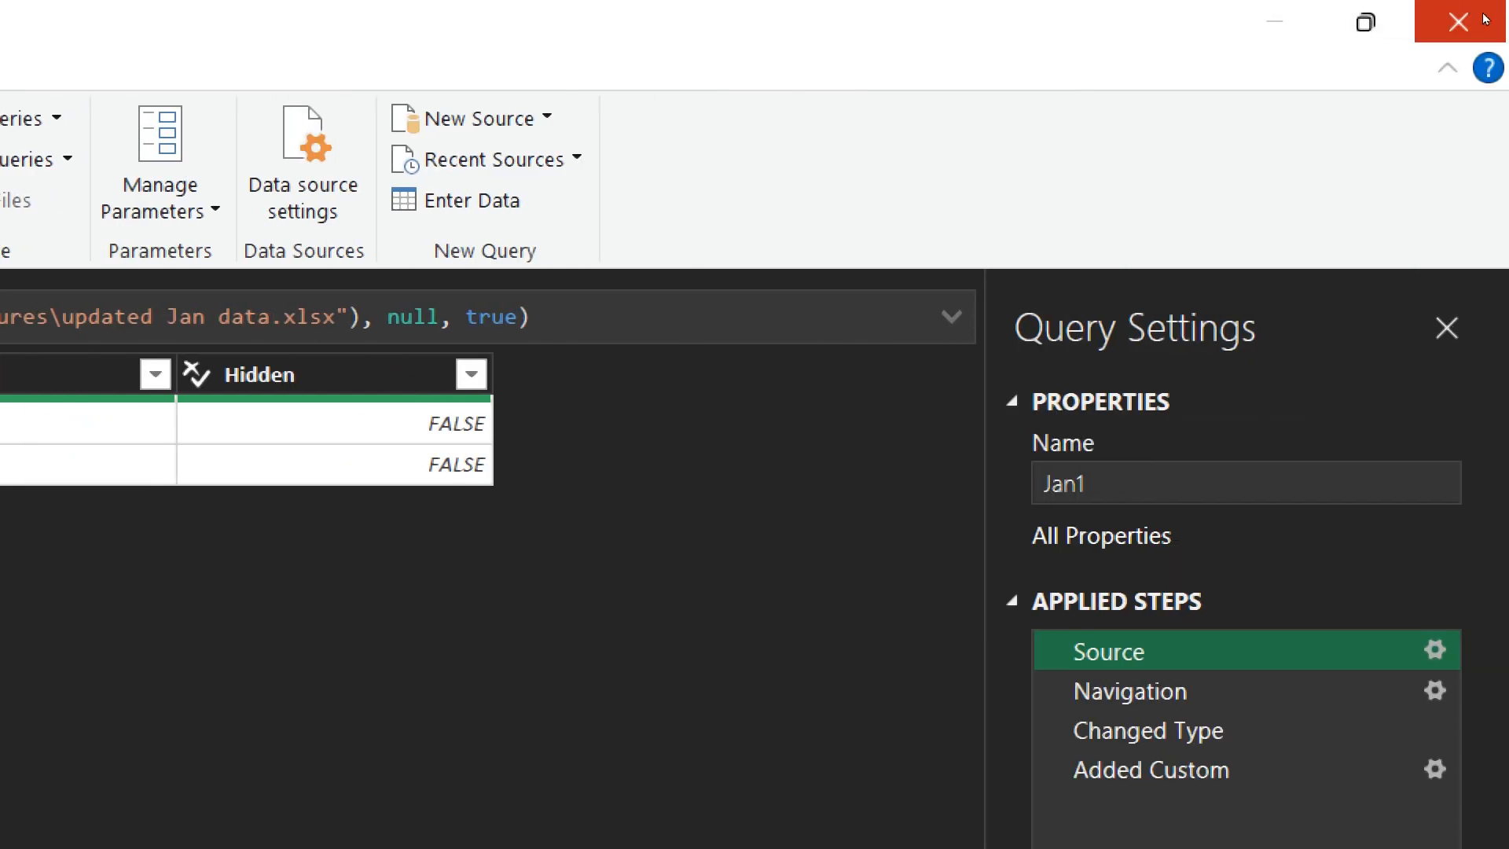
left_click(1485, 19)
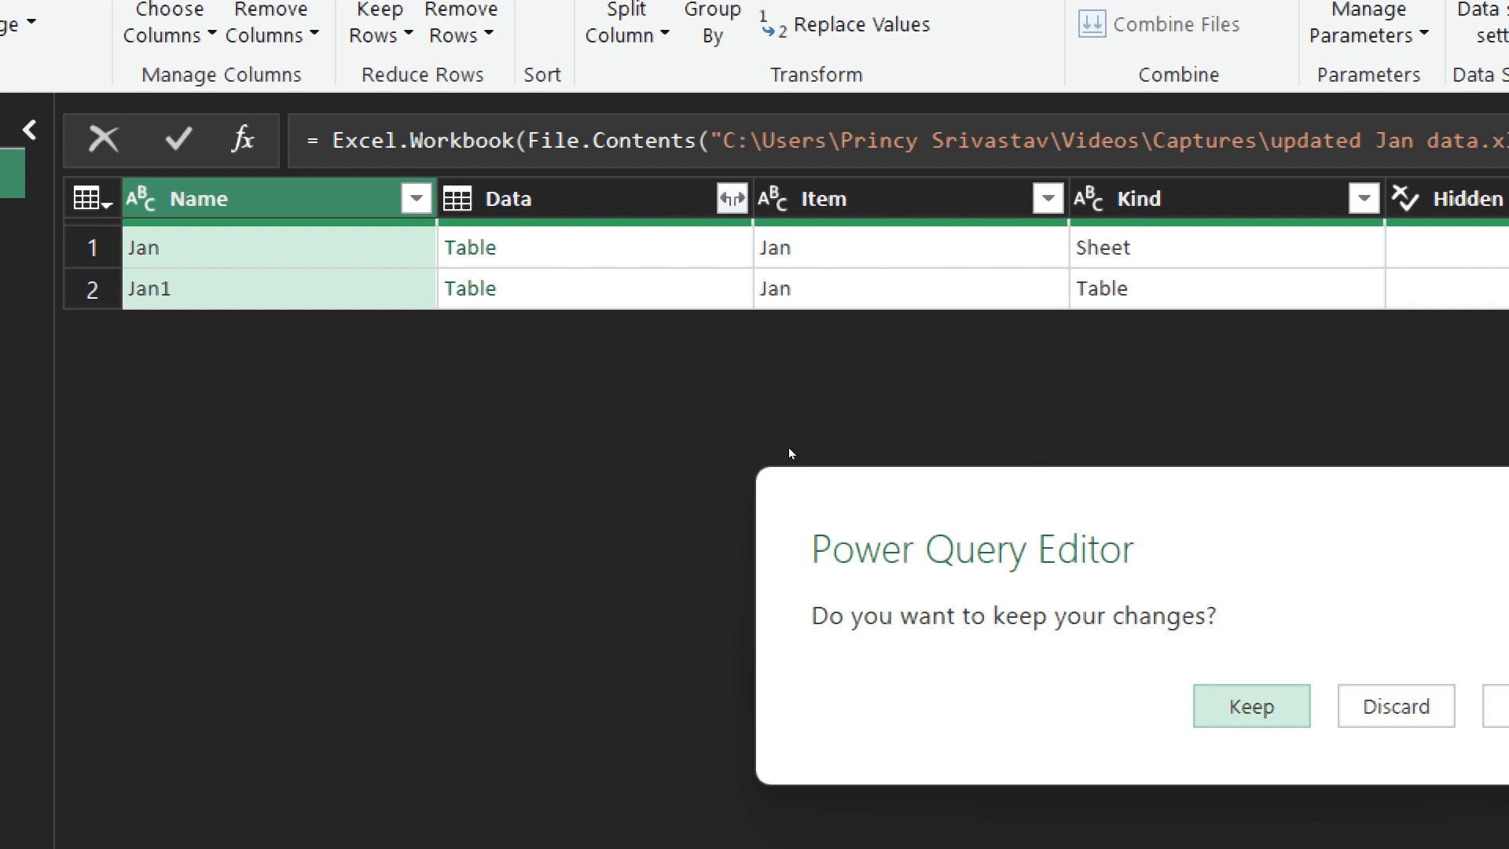
key("Return")
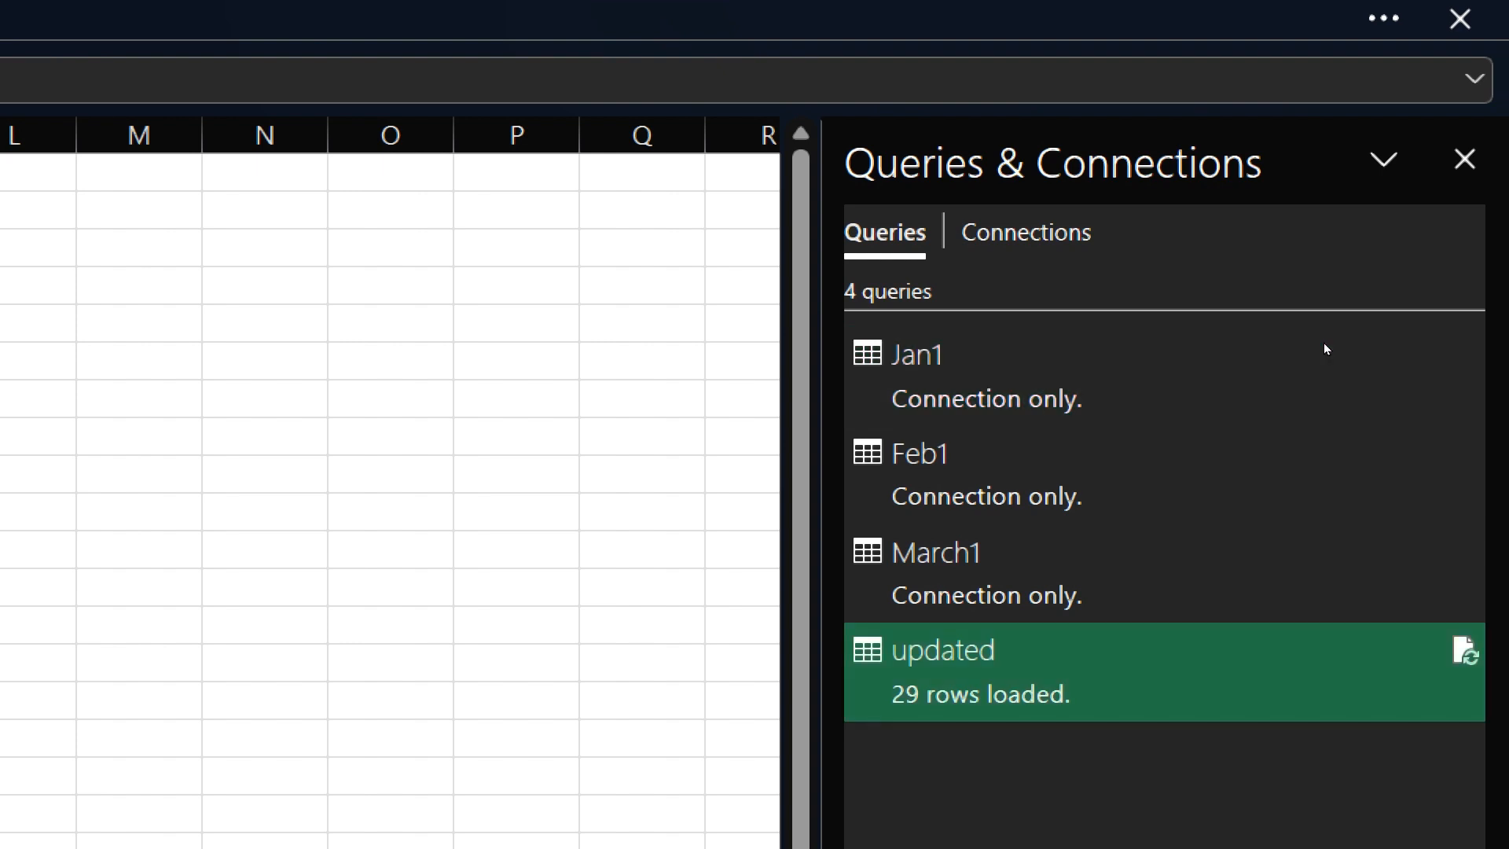
- Refresh the "updated" query so the appended table loads the new January source, and preview its data
right_click(1131, 682)
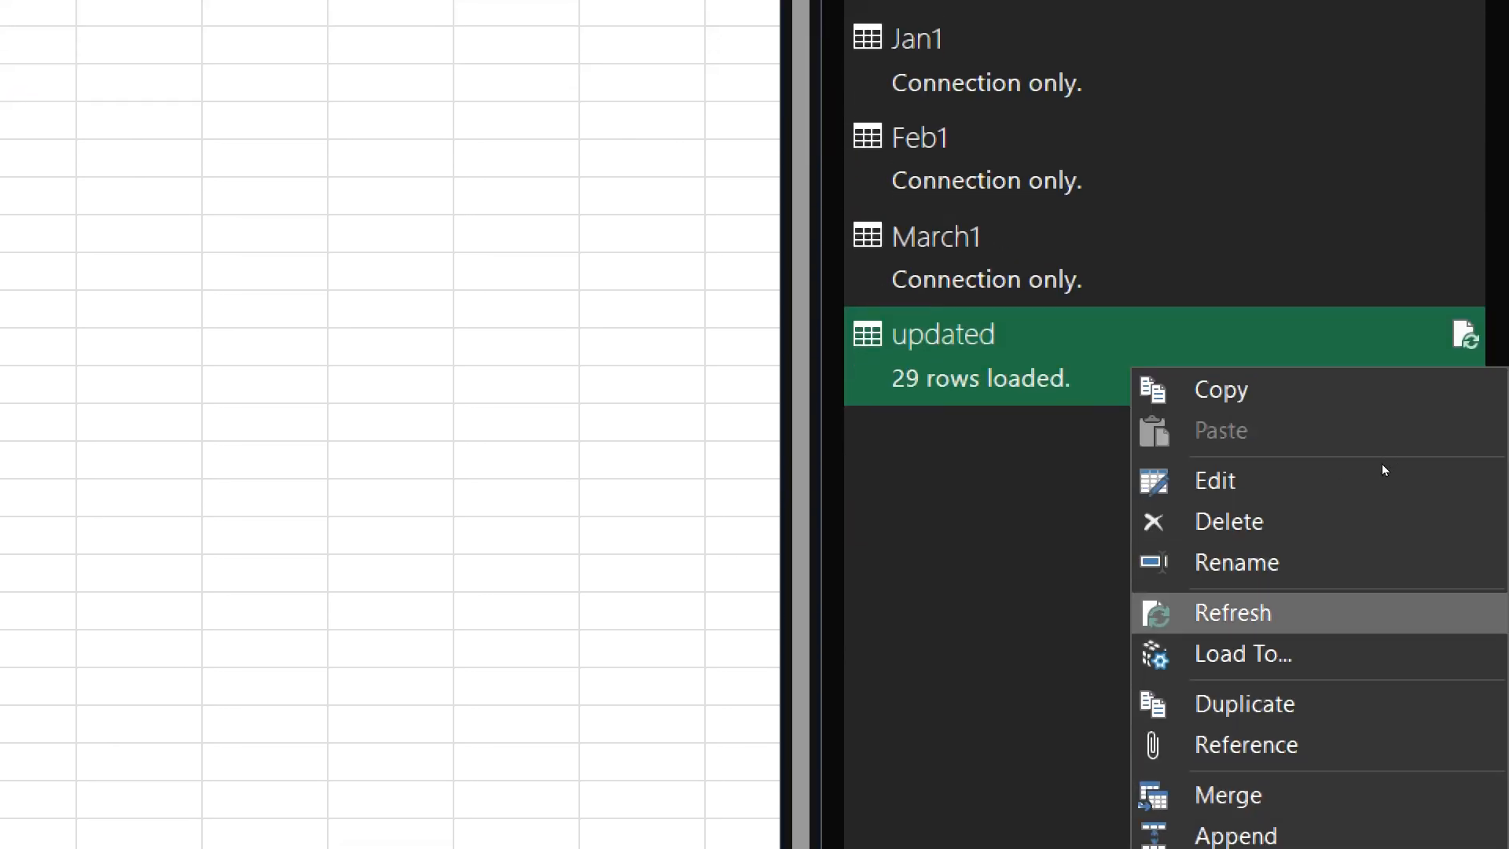
key("Return")
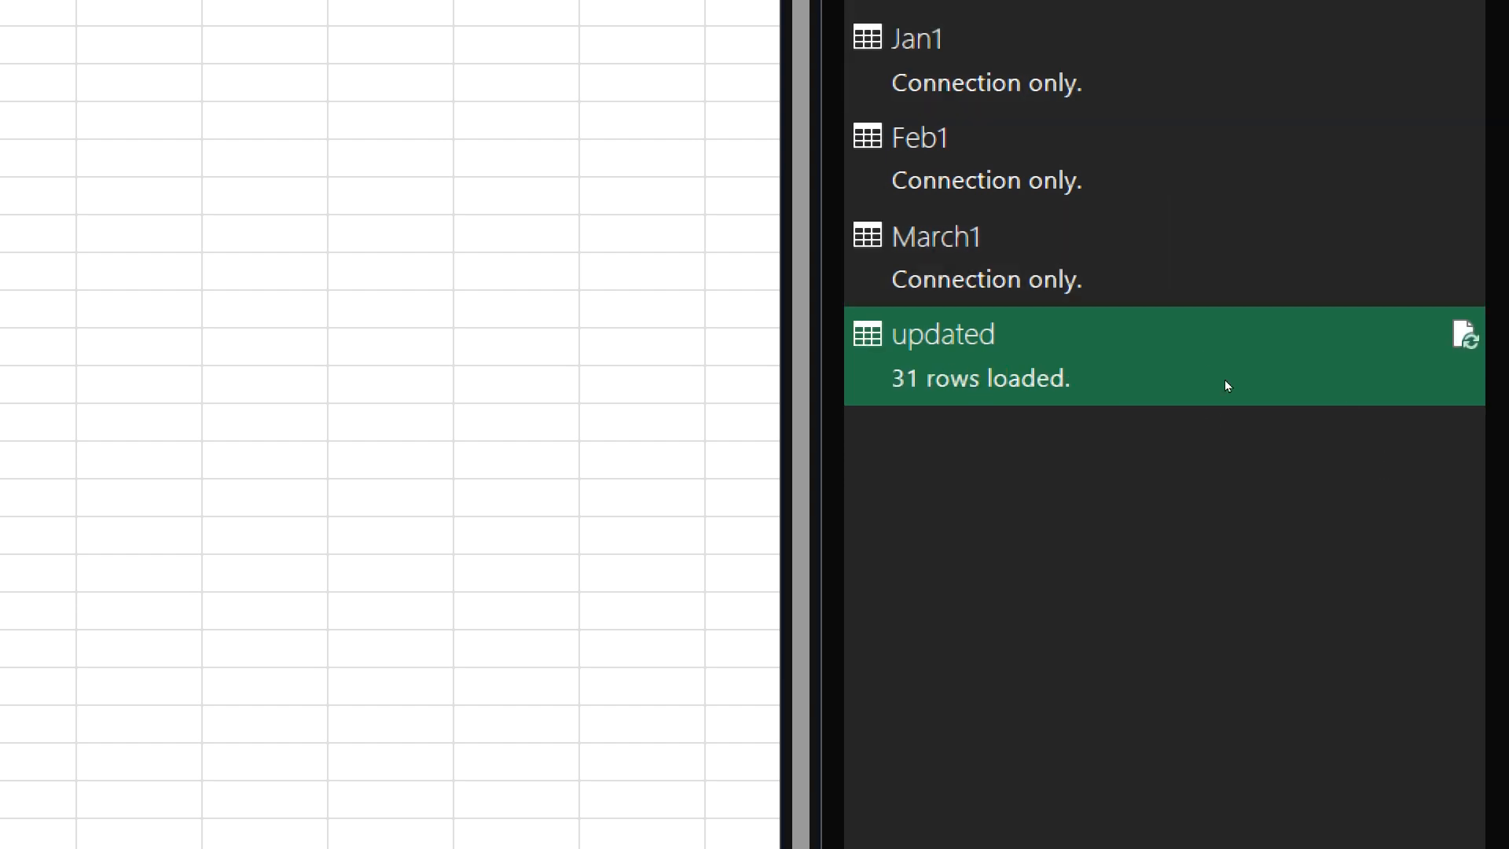
mouse_move(1230, 364)
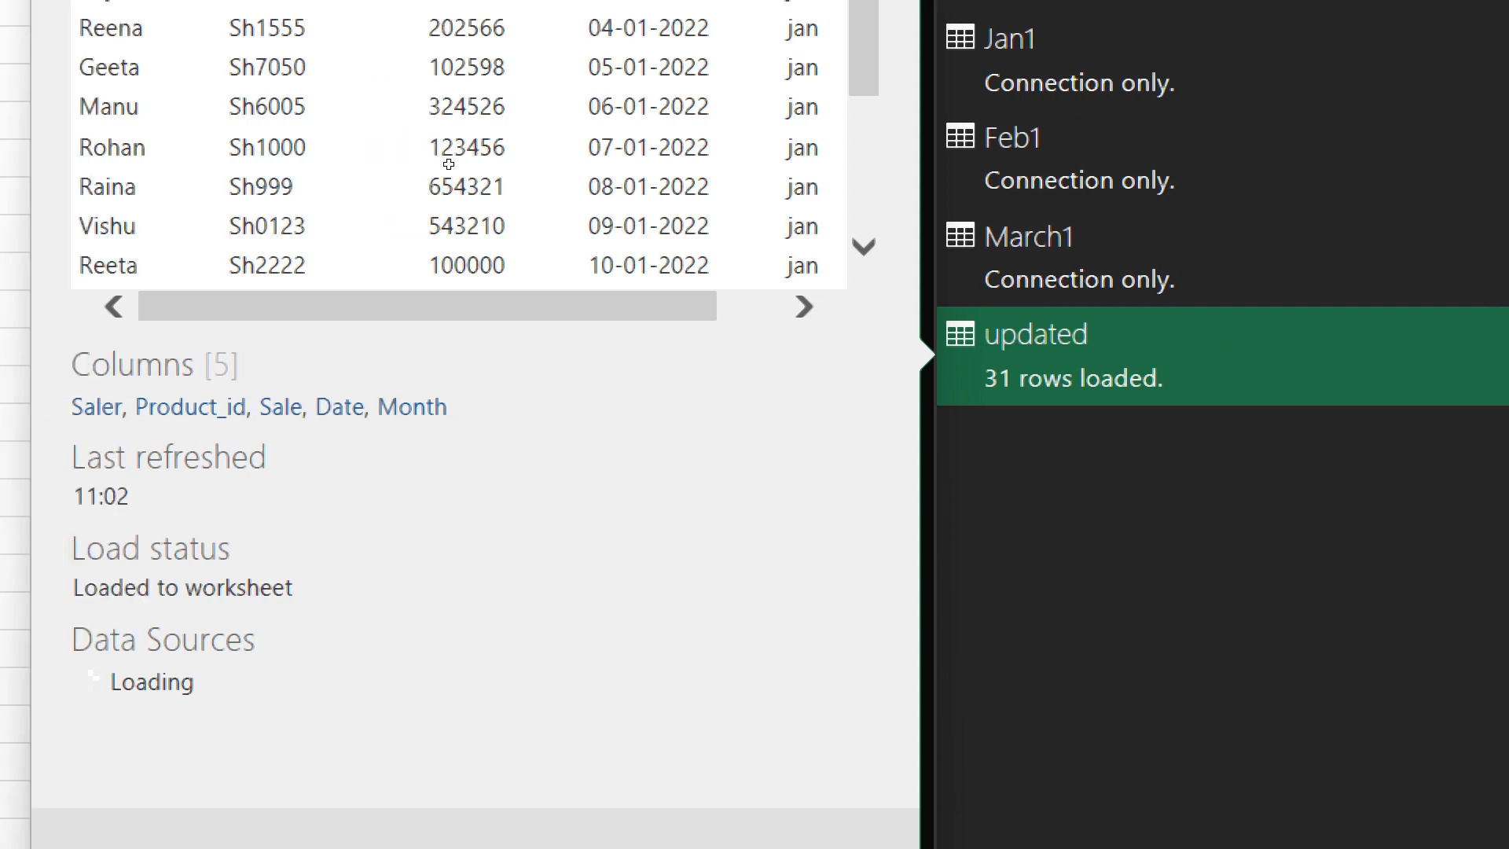